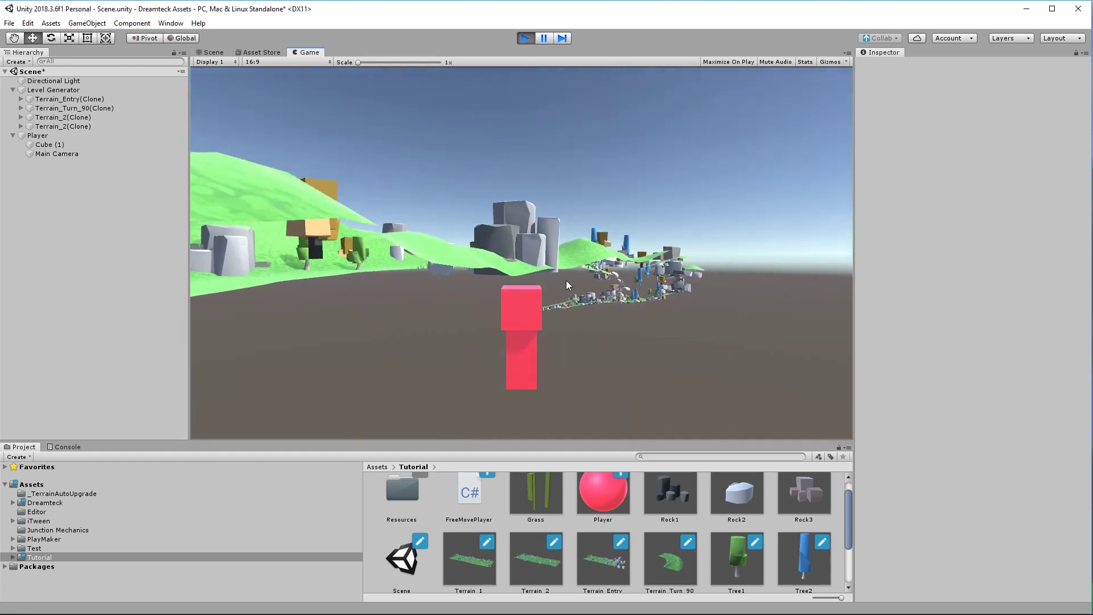
Pause the running game and inspect the Level Generator's settings, including its Level 1 entry, alongside the generated terrain.
{"action": "left_click", "coordinate": [545, 38]}
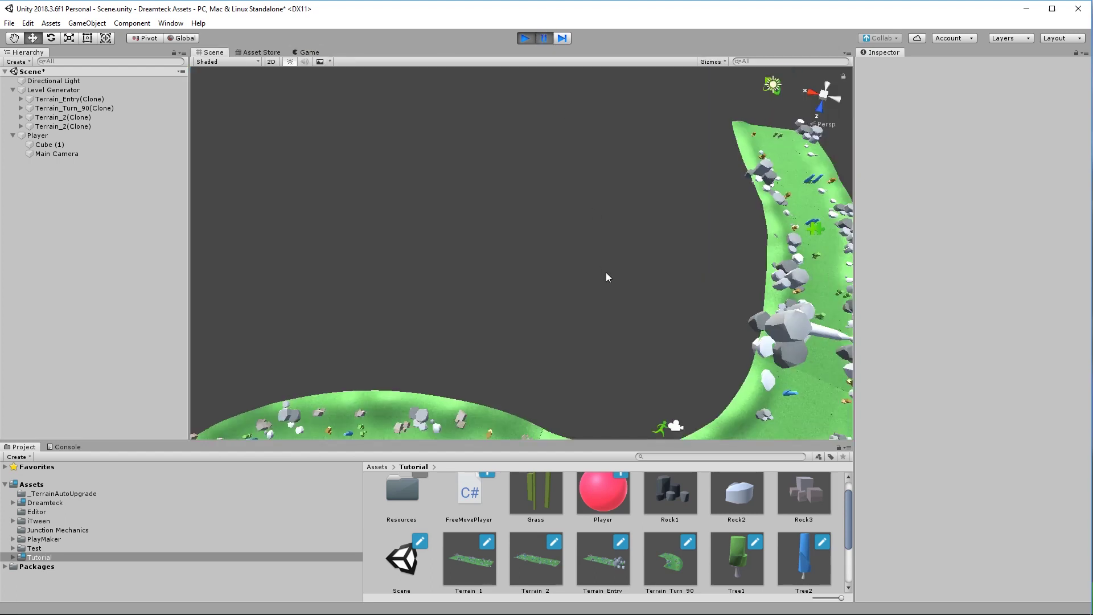
{"action": "scroll", "coordinate": [607, 278], "scroll_direction": "down", "scroll_amount": 5}
{"action": "middle_click_drag", "start_coordinate": [547, 245], "coordinate": [337, 171]}
{"action": "scroll", "coordinate": [324, 220], "scroll_direction": "up", "scroll_amount": 2}
{"action": "left_click", "coordinate": [55, 90]}
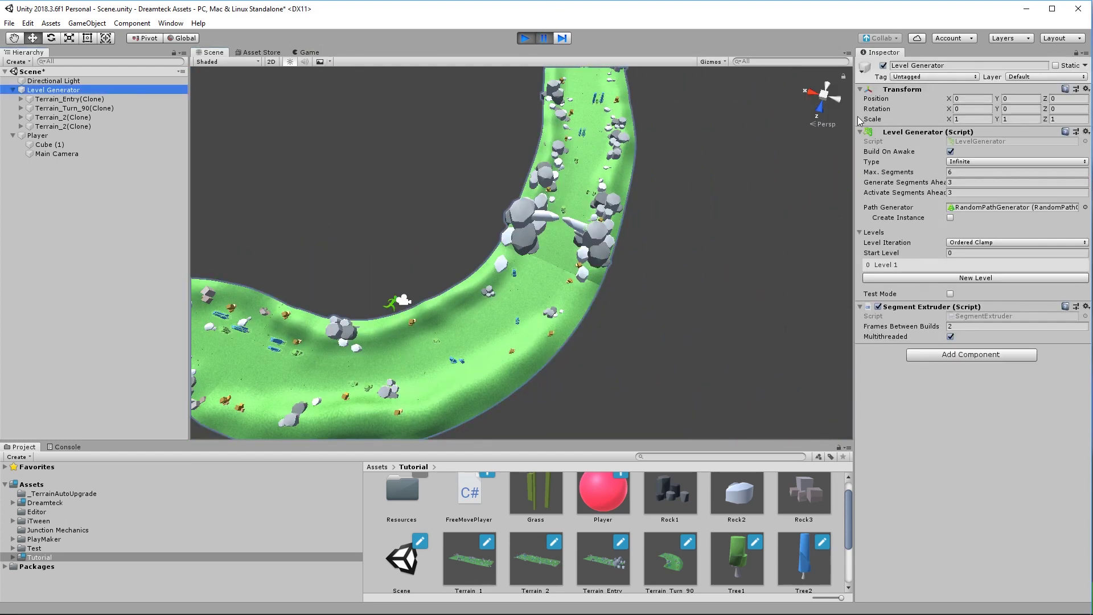
{"action": "double_click", "coordinate": [924, 265]}
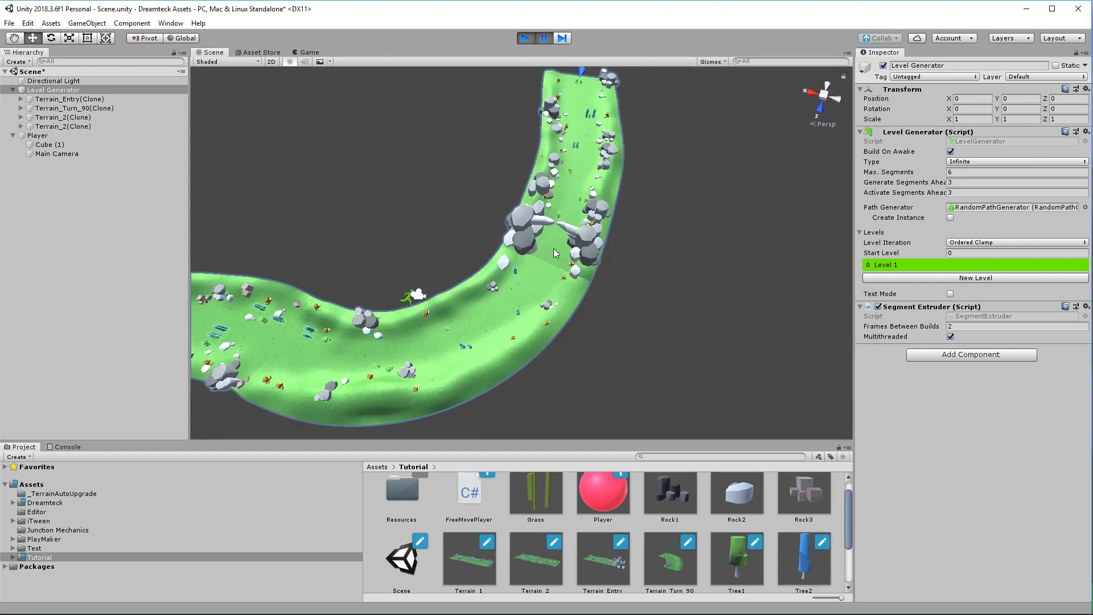
Inspect the generated Terrain_Entry, Terrain_Turn_90 and first Terrain_2 segments one after another in the scene.
{"action": "left_click", "coordinate": [518, 225]}
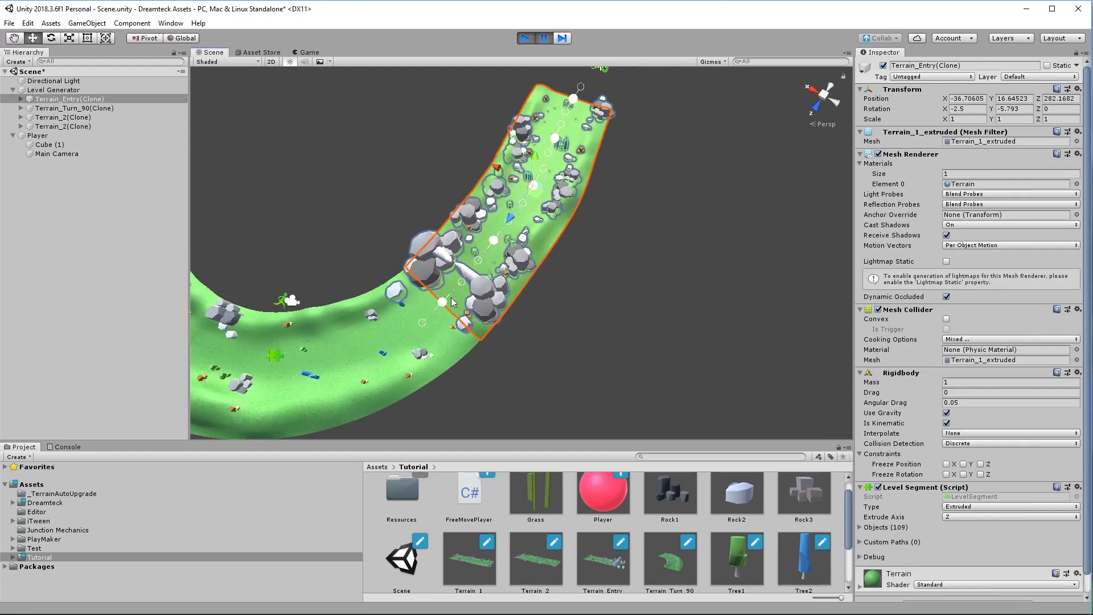
{"action": "scroll", "coordinate": [451, 302], "scroll_direction": "up", "scroll_amount": 6}
{"action": "right_click_drag", "start_coordinate": [452, 302], "coordinate": [489, 268]}
{"action": "scroll", "coordinate": [538, 251], "scroll_direction": "down", "scroll_amount": 4}
{"action": "middle_click_drag", "start_coordinate": [537, 261], "coordinate": [534, 269]}
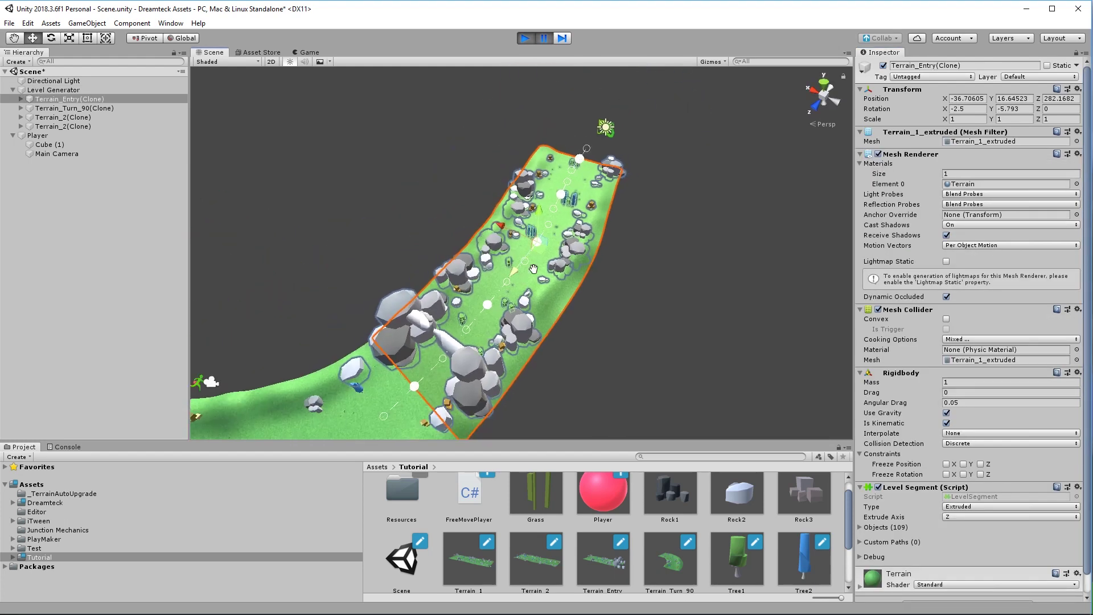
{"action": "left_click", "coordinate": [474, 322]}
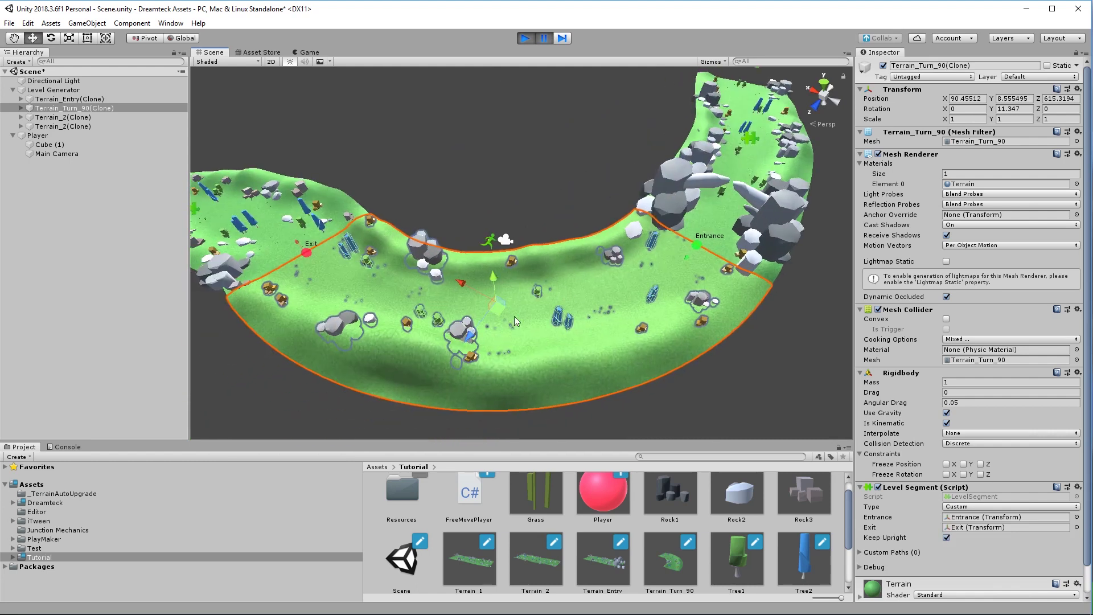
{"action": "left_click", "coordinate": [544, 291]}
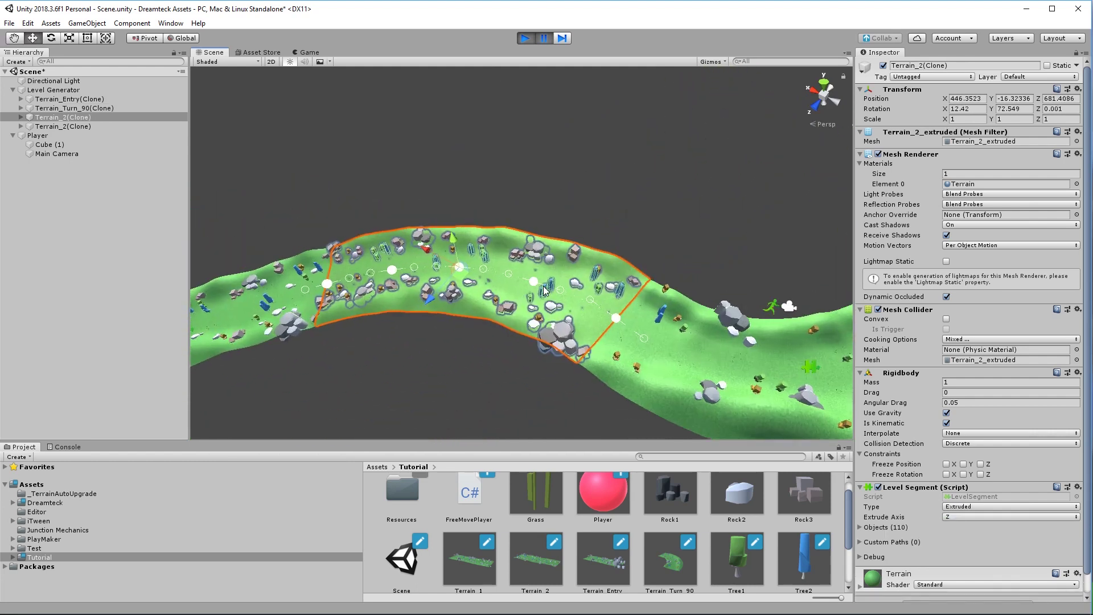
Place the Terrain_1 prefab in the scene for comparison with the generated segments and delete it again.
{"action": "left_click_drag", "start_coordinate": [465, 563], "coordinate": [434, 346]}
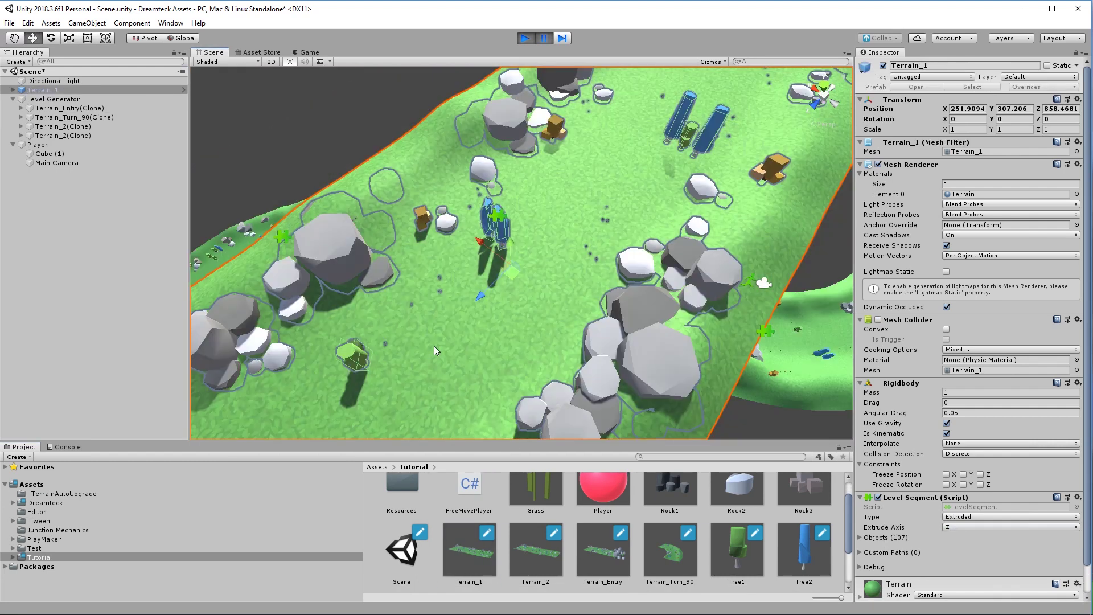
{"action": "scroll", "coordinate": [434, 346], "scroll_direction": "down", "scroll_amount": 10}
{"action": "key", "text": "Delete"}
Compare the generated Terrain_2 and turn segments with a temporary Terrain_Turn_90 prefab copy and delete the copy.
{"action": "left_click", "coordinate": [516, 247]}
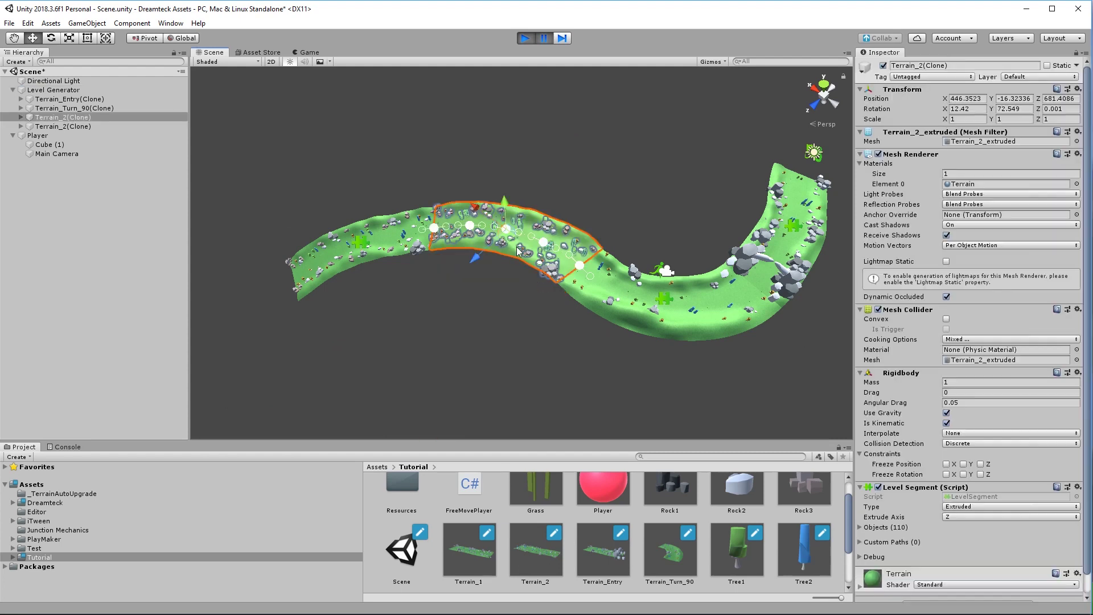
{"action": "middle_click_drag", "start_coordinate": [535, 224], "coordinate": [405, 191]}
{"action": "scroll", "coordinate": [405, 191], "scroll_direction": "up", "scroll_amount": 3}
{"action": "left_click", "coordinate": [595, 276]}
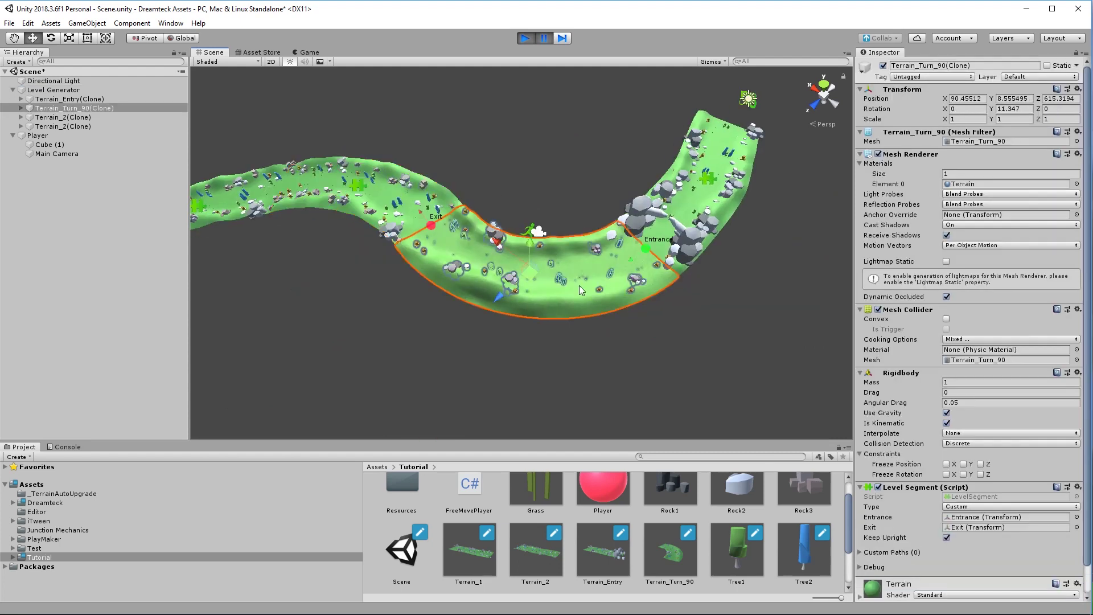
{"action": "left_click_drag", "start_coordinate": [668, 556], "coordinate": [459, 251]}
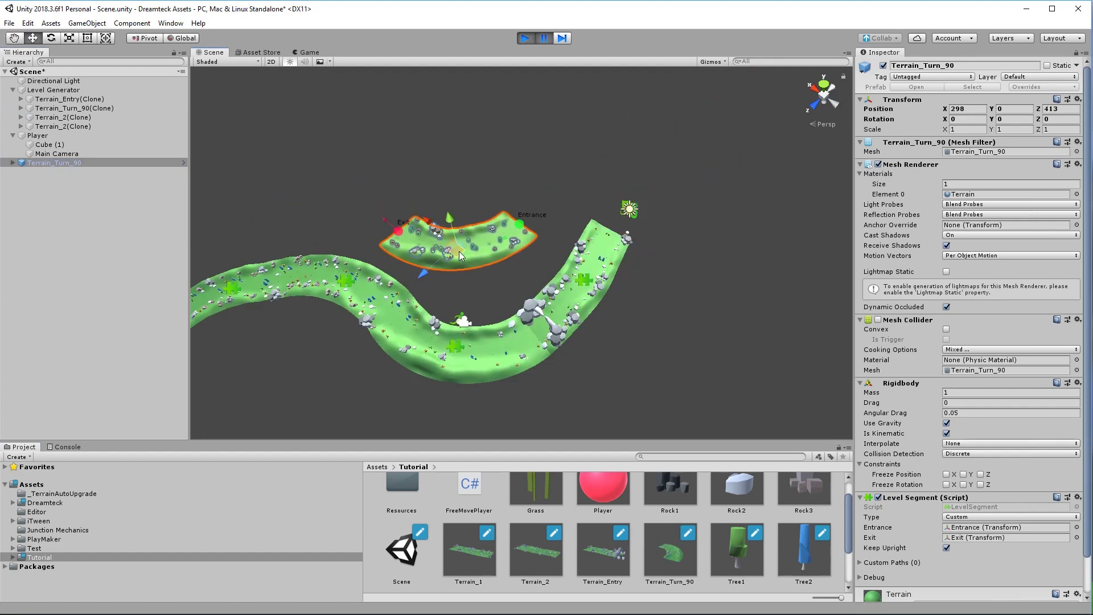
{"action": "key", "text": "Delete"}
Select the generated Terrain_Turn_90 segment and examine its Entrance and Exit points up close.
{"action": "scroll", "coordinate": [487, 396], "scroll_direction": "up", "scroll_amount": 4}
{"action": "scroll", "coordinate": [505, 336], "scroll_direction": "up", "scroll_amount": 2}
{"action": "middle_click_drag", "start_coordinate": [488, 396], "coordinate": [534, 269]}
{"action": "scroll", "coordinate": [534, 269], "scroll_direction": "up", "scroll_amount": 5}
{"action": "left_click", "coordinate": [529, 221]}
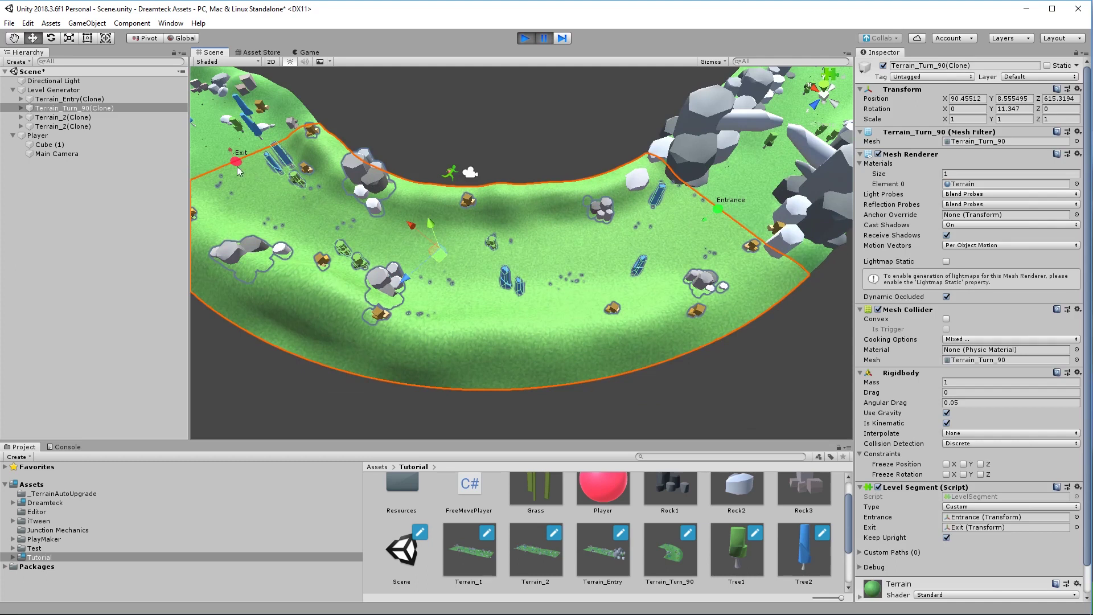
Dock the Game view beside the Scene view and resume the paused game.
{"action": "left_click_drag", "start_coordinate": [310, 53], "coordinate": [772, 177]}
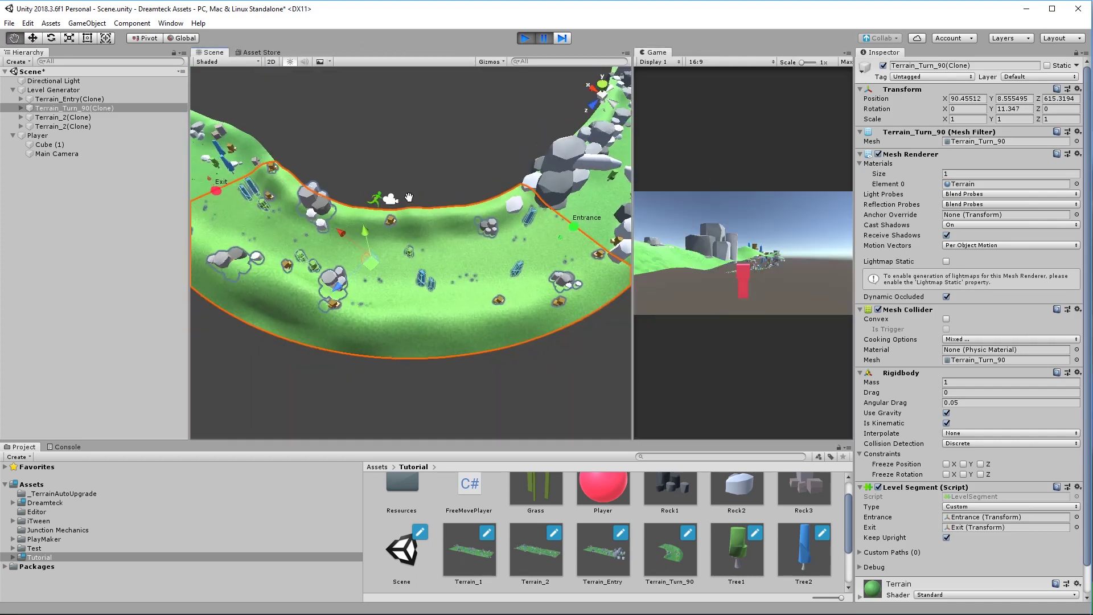
{"action": "left_click", "coordinate": [543, 41]}
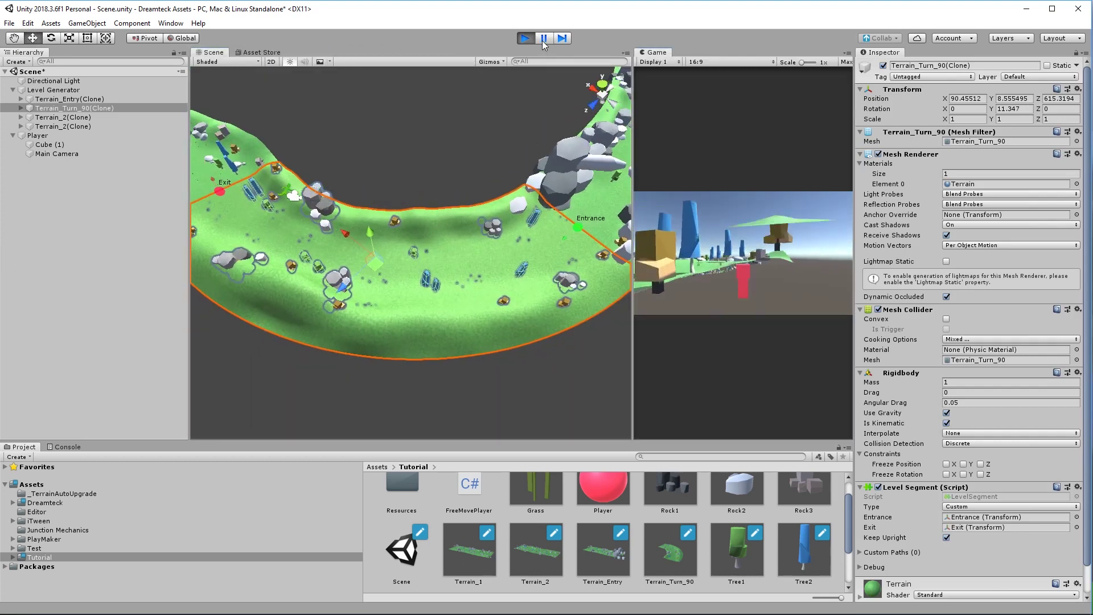
Follow the player's movement past the turn segment's exit in the scene and stop play mode.
{"action": "middle_click_drag", "start_coordinate": [468, 125], "coordinate": [655, 214]}
{"action": "middle_click_drag", "start_coordinate": [447, 211], "coordinate": [496, 237]}
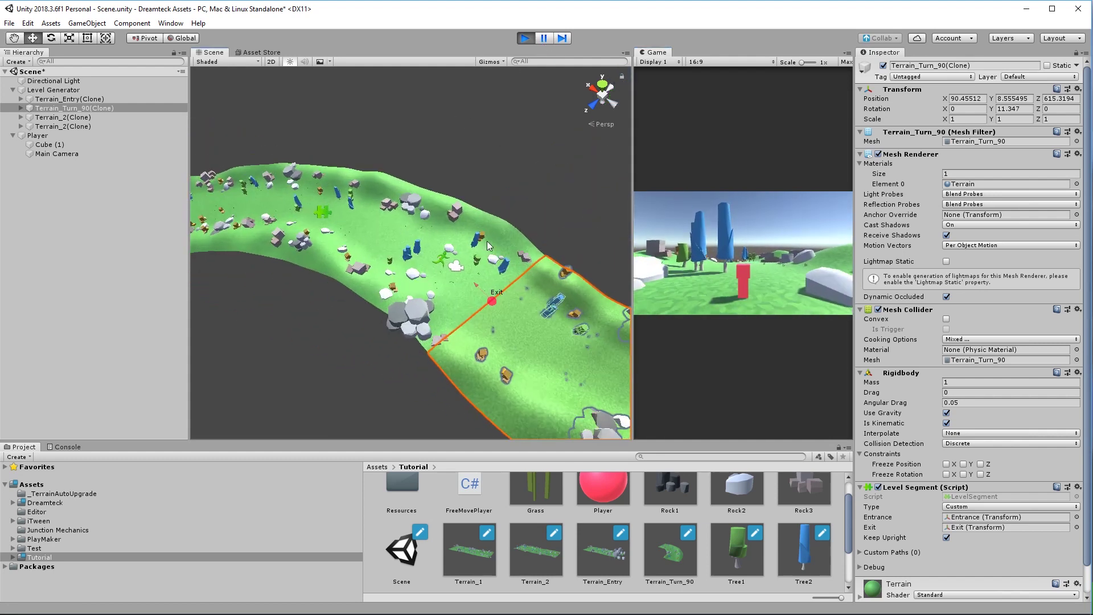
{"action": "scroll", "coordinate": [487, 240], "scroll_direction": "up", "scroll_amount": 5}
{"action": "middle_click_drag", "start_coordinate": [397, 259], "coordinate": [419, 267]}
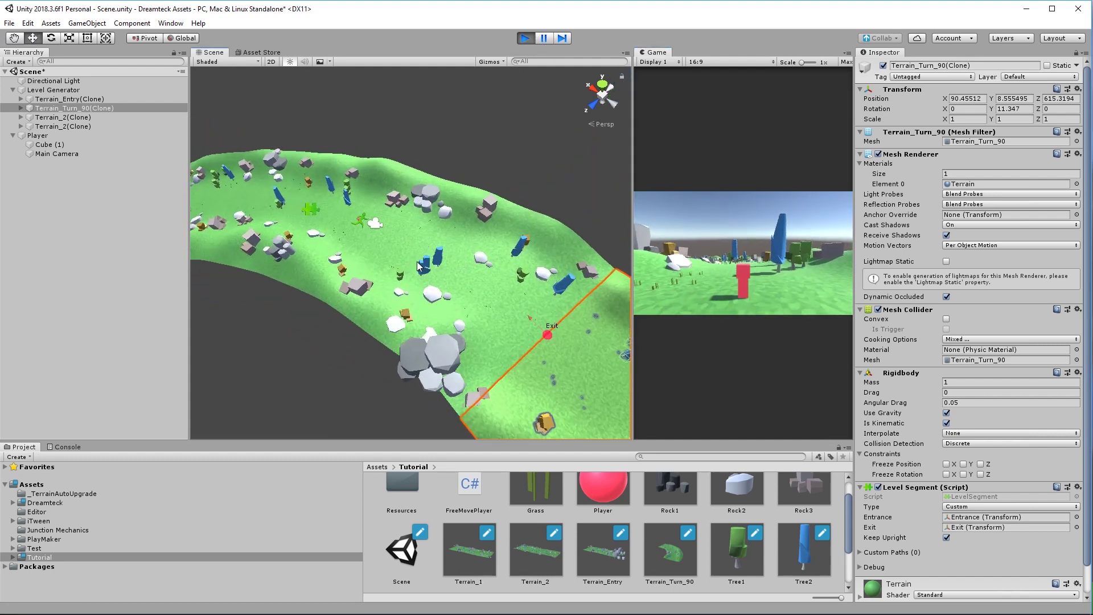
{"action": "key", "text": "ctrl+p"}
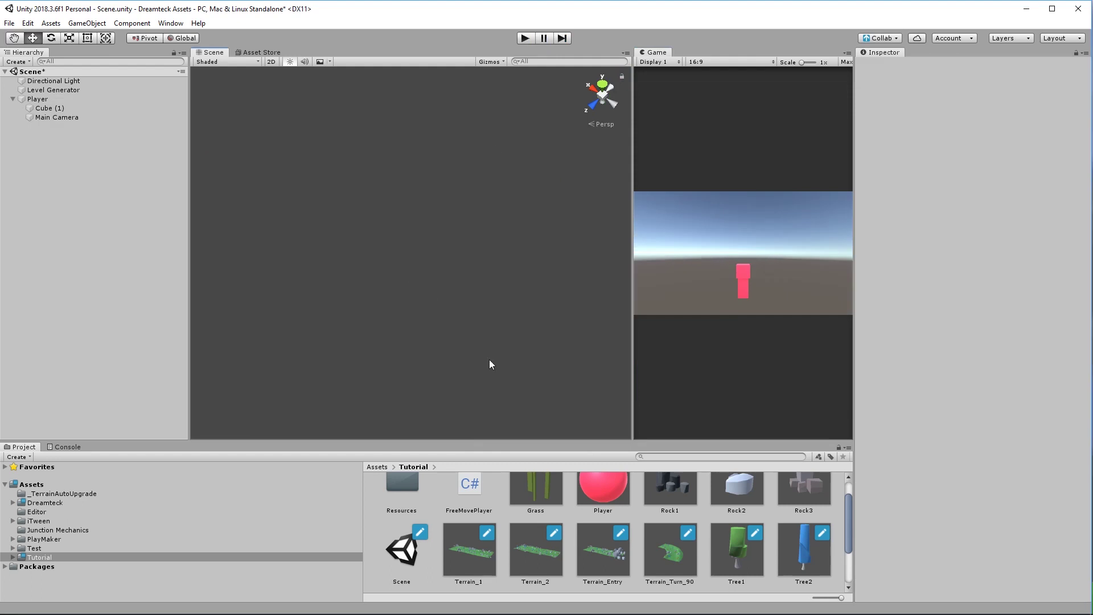
Add the Terrain_Turn_90 prefab to the scene at position 0, 0, 0 and frame it from above.
{"action": "left_click_drag", "start_coordinate": [668, 544], "coordinate": [166, 249]}
{"action": "key", "text": "f"}
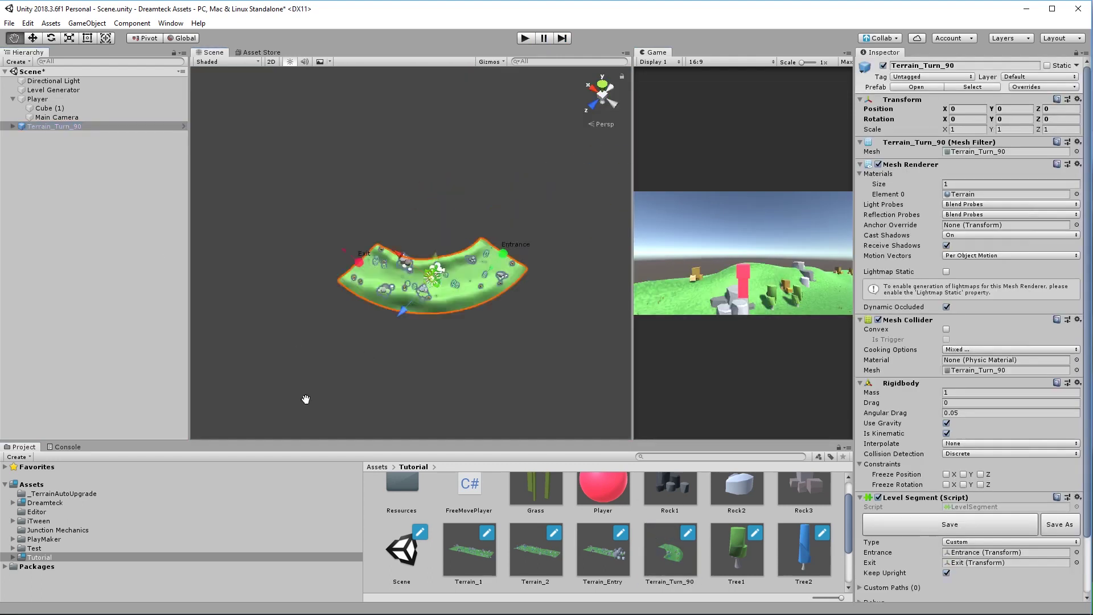
{"action": "mouse_move", "coordinate": [475, 291]}
{"action": "left_mouse_down", "text": "alt"}
{"action": "mouse_move", "coordinate": [276, 293]}
{"action": "mouse_move", "coordinate": [476, 273]}
{"action": "left_mouse_up", "text": "alt"}
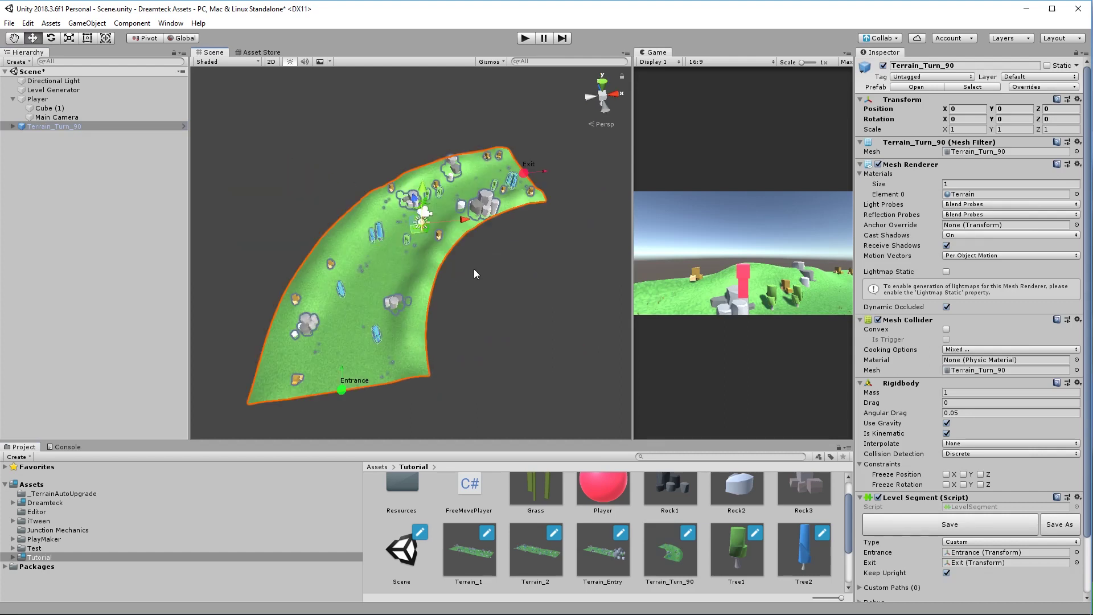
{"action": "left_click_drag", "start_coordinate": [474, 274], "coordinate": [450, 300], "text": "alt"}
{"action": "left_click_drag", "start_coordinate": [510, 172], "coordinate": [433, 193], "text": "alt"}
{"action": "left_click_drag", "start_coordinate": [592, 180], "coordinate": [480, 289], "text": "alt"}
Add a custom path to the Level Segment component of Terrain_Turn_90.
{"action": "scroll", "coordinate": [948, 425], "scroll_direction": "down", "scroll_amount": 3}
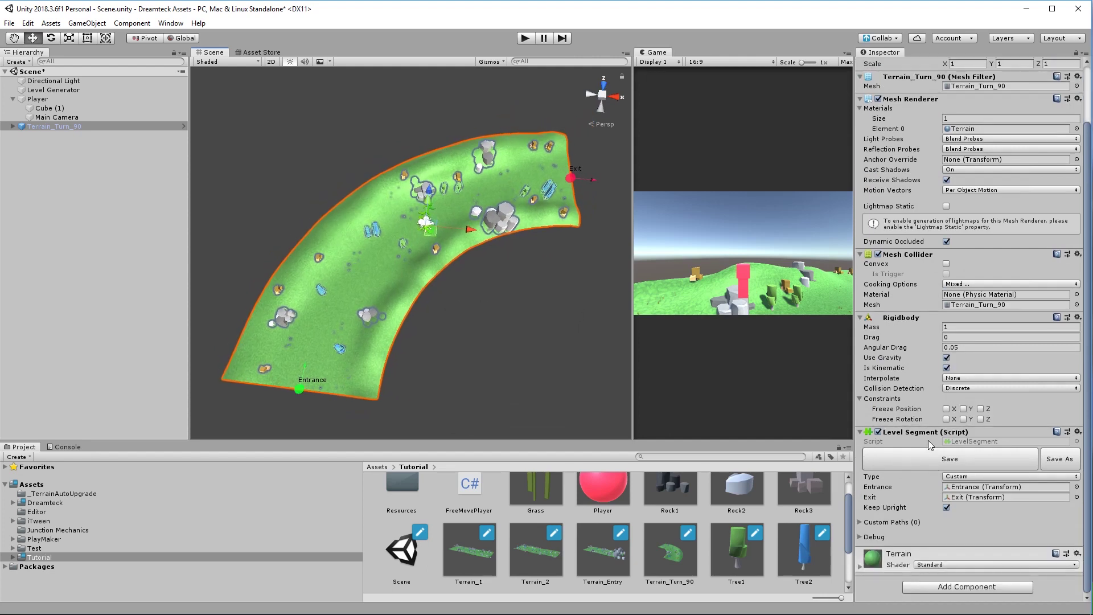
{"action": "left_click", "coordinate": [863, 522]}
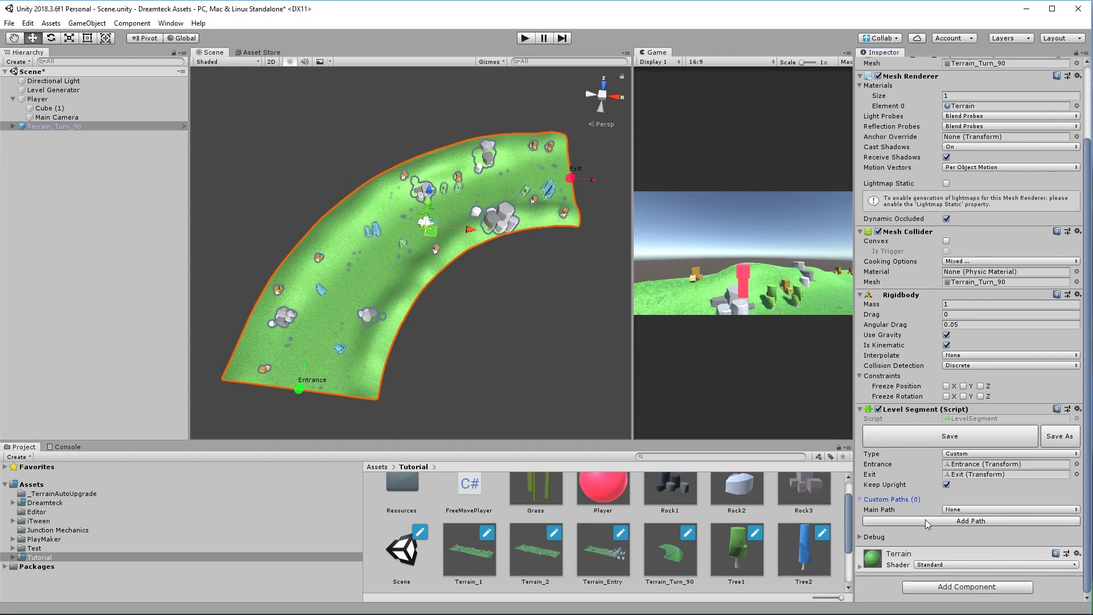
{"action": "left_click", "coordinate": [925, 520]}
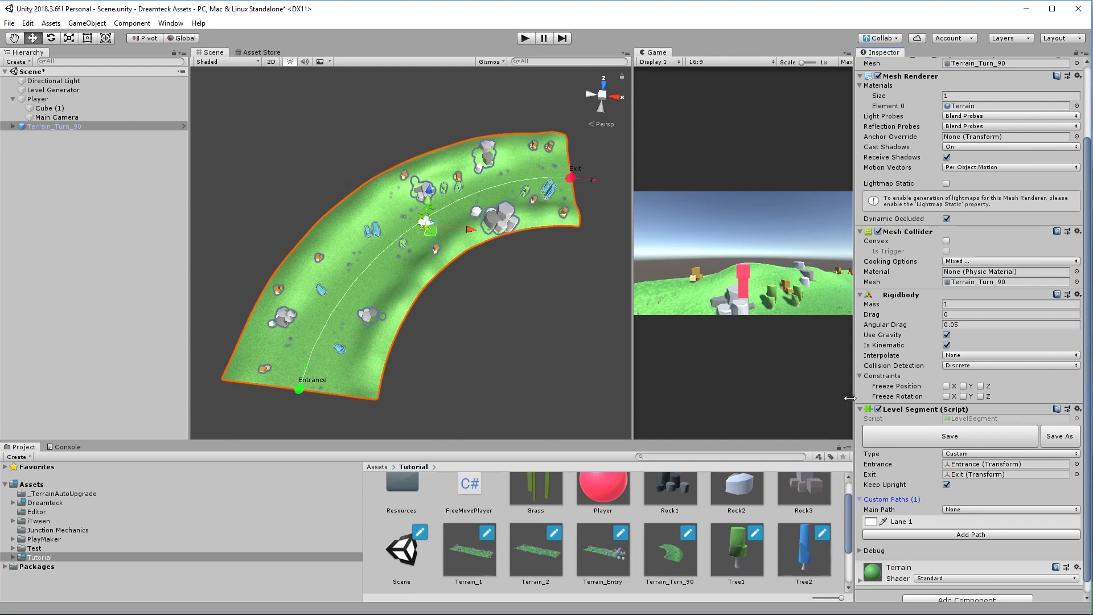
Open the settings of the Lane 1 custom path and bring its point options into view.
{"action": "scroll", "coordinate": [438, 282], "scroll_direction": "down", "scroll_amount": 1}
{"action": "mouse_move", "coordinate": [427, 299]}
{"action": "middle_mouse_down"}
{"action": "mouse_move", "coordinate": [442, 298]}
{"action": "mouse_move", "coordinate": [425, 317]}
{"action": "middle_mouse_up"}
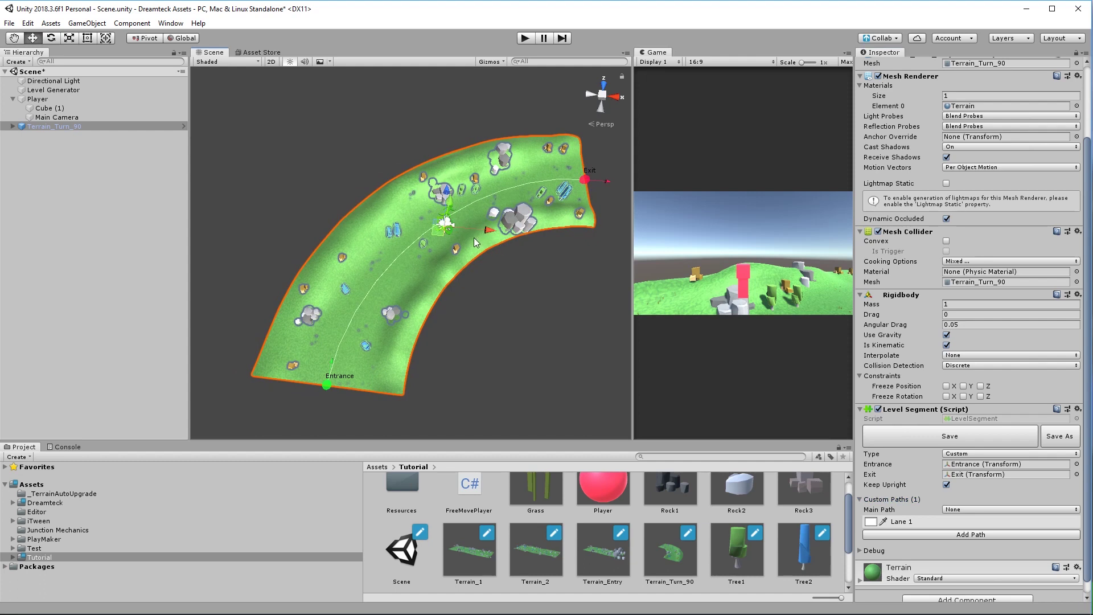
{"action": "scroll", "coordinate": [463, 309], "scroll_direction": "up", "scroll_amount": 5}
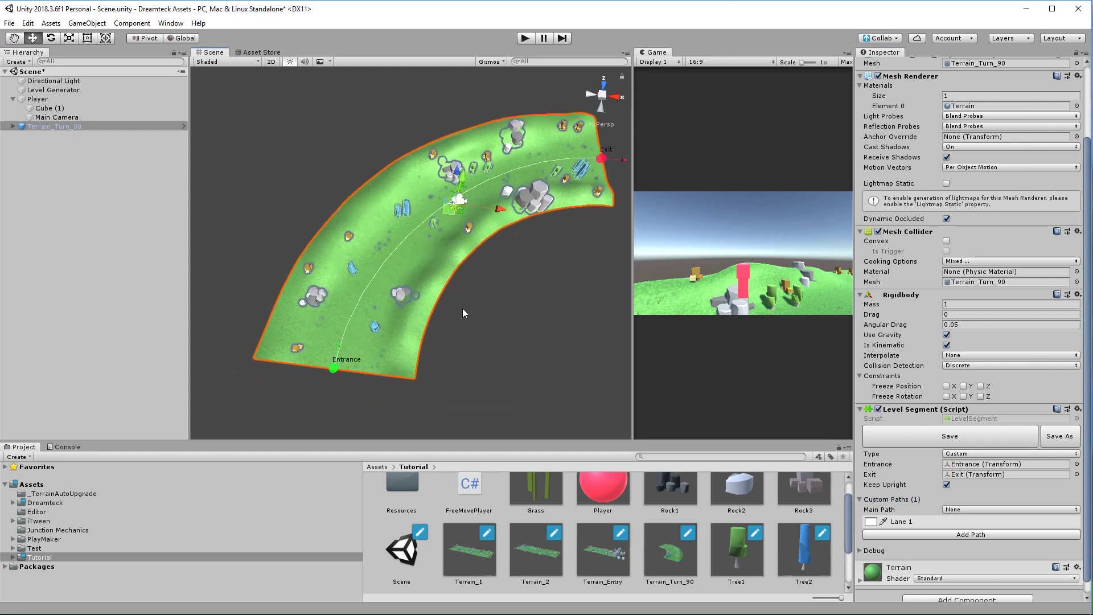
{"action": "scroll", "coordinate": [465, 310], "scroll_direction": "down", "scroll_amount": 2}
{"action": "middle_click_drag", "start_coordinate": [464, 310], "coordinate": [427, 313]}
{"action": "left_click", "coordinate": [913, 523]}
{"action": "scroll", "coordinate": [906, 493], "scroll_direction": "down", "scroll_amount": 3}
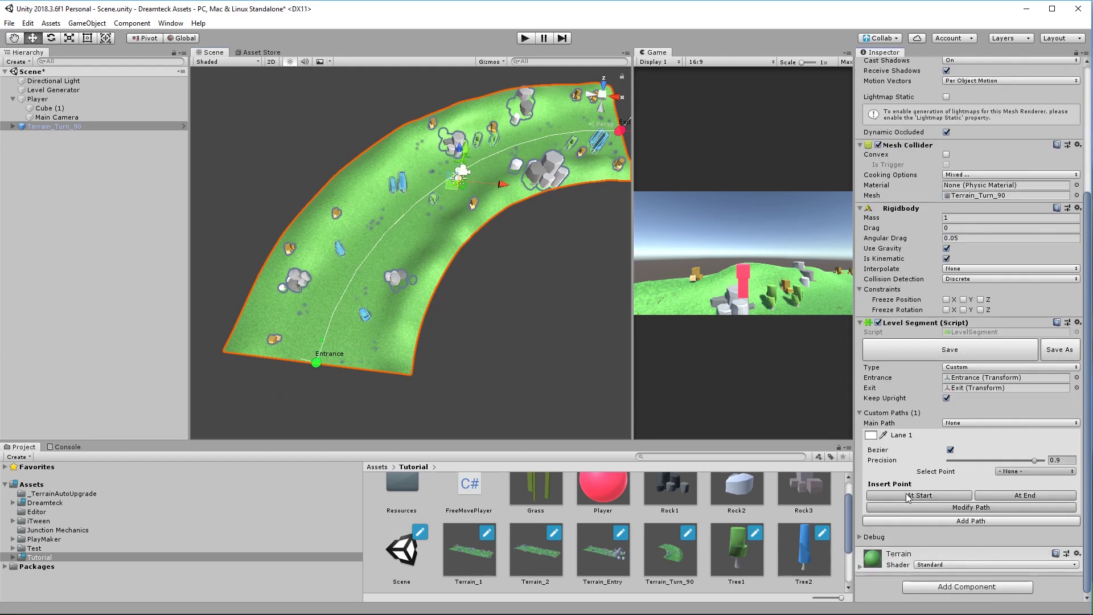
Choose Point 1 and Point 2 of the Lane 1 path from its point selection to examine their tangents.
{"action": "left_click", "coordinate": [1012, 470]}
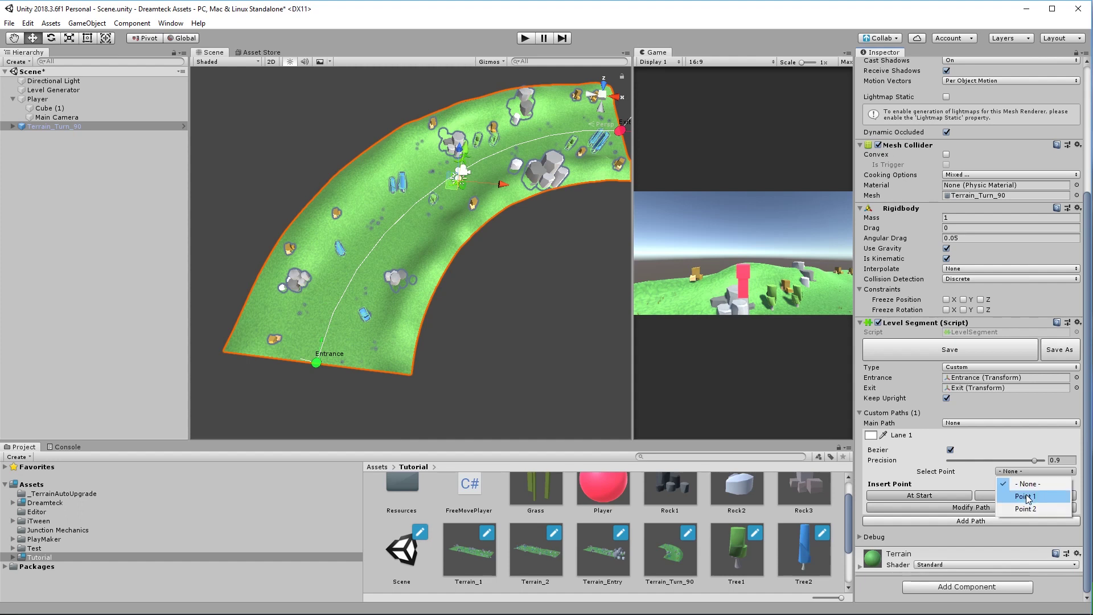
{"action": "left_click", "coordinate": [1025, 496]}
{"action": "left_click", "coordinate": [1018, 471]}
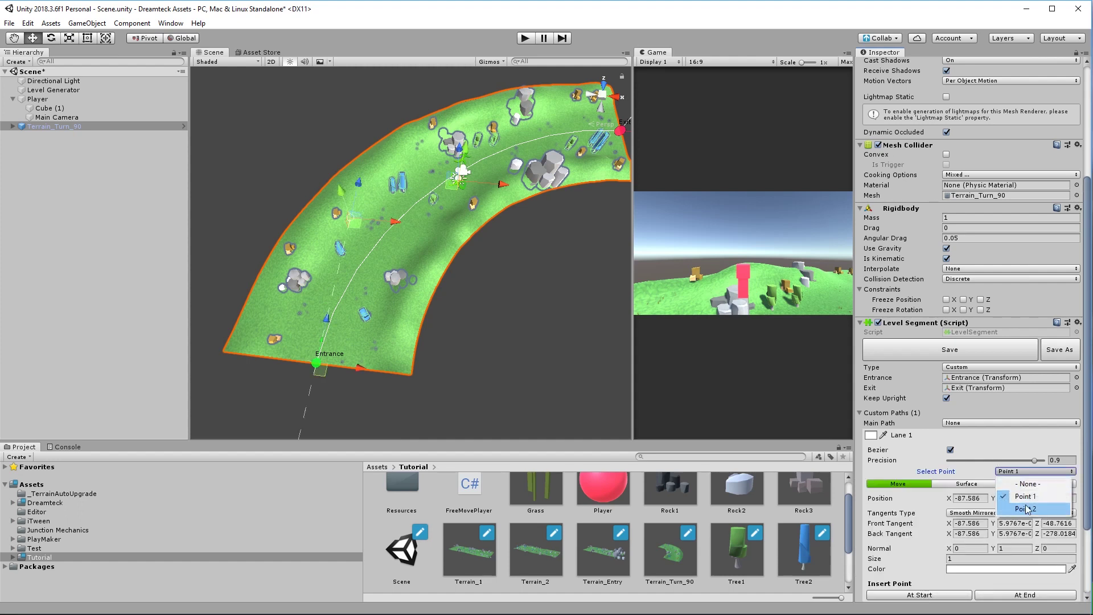
{"action": "left_click", "coordinate": [1026, 507]}
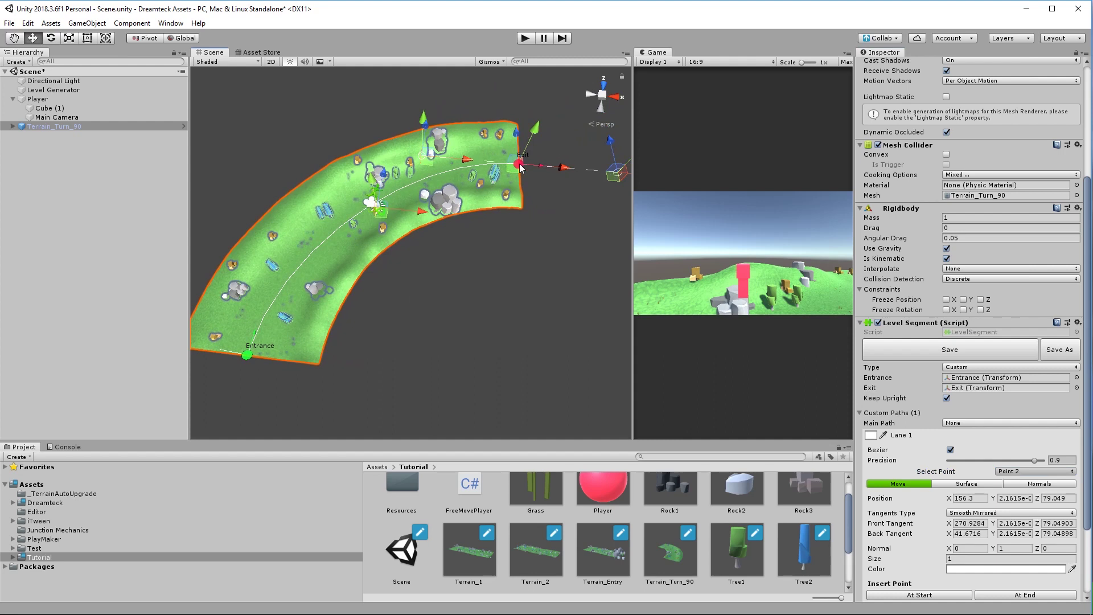
{"action": "middle_click_drag", "start_coordinate": [365, 350], "coordinate": [425, 347]}
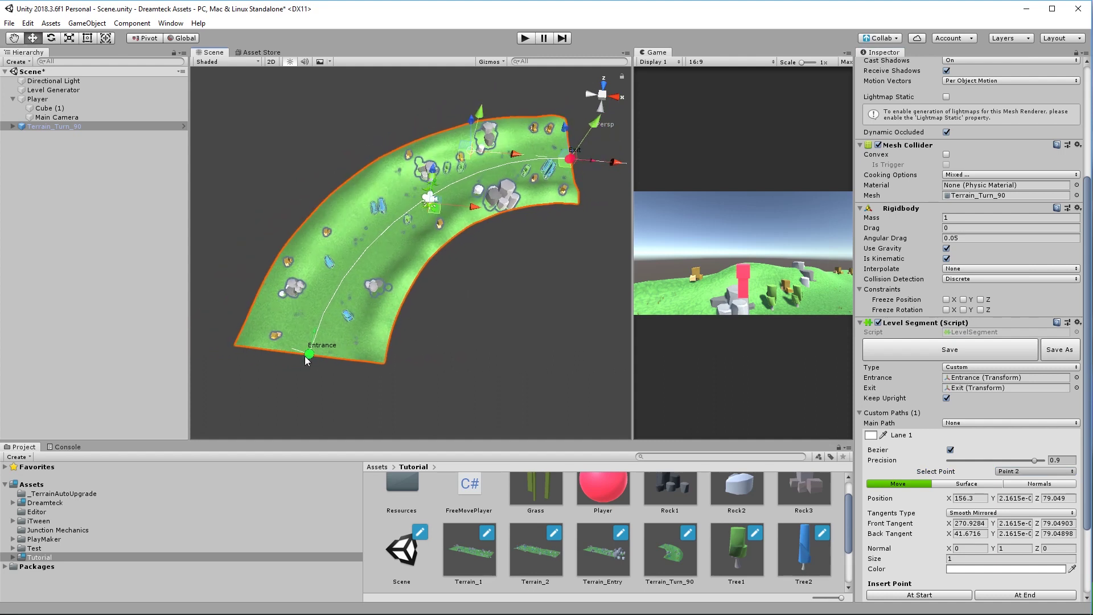
{"action": "middle_click_drag", "start_coordinate": [479, 187], "coordinate": [479, 259]}
{"action": "right_click_drag", "start_coordinate": [501, 196], "coordinate": [321, 377]}
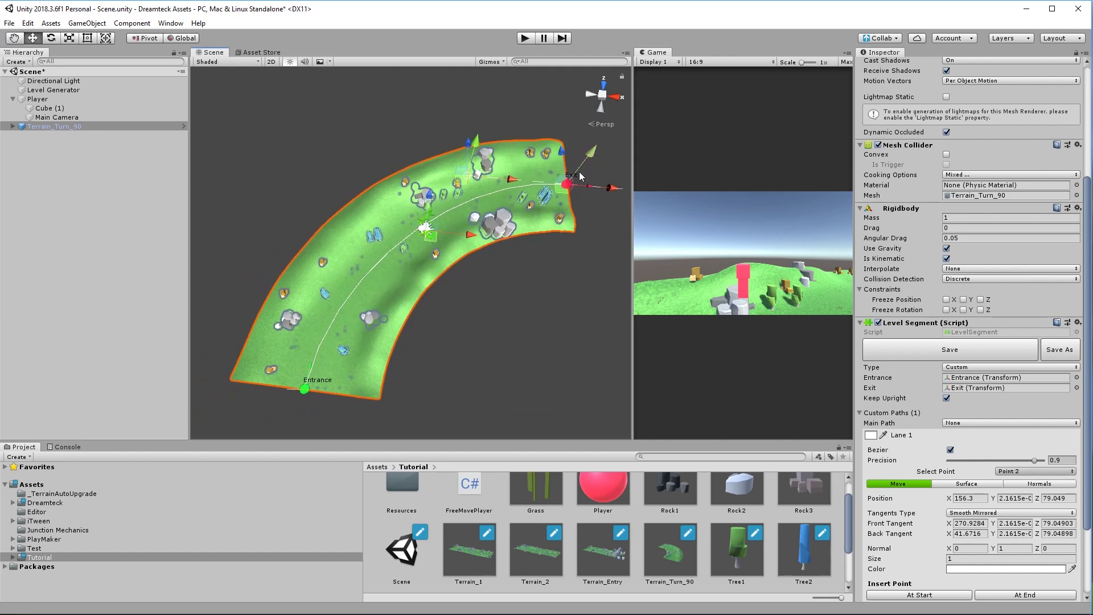
Select the Lane 1 path points directly in the scene, first the one at the Entrance and finally the one at the Exit.
{"action": "left_click", "coordinate": [305, 389]}
{"action": "middle_click_drag", "start_coordinate": [479, 279], "coordinate": [492, 263]}
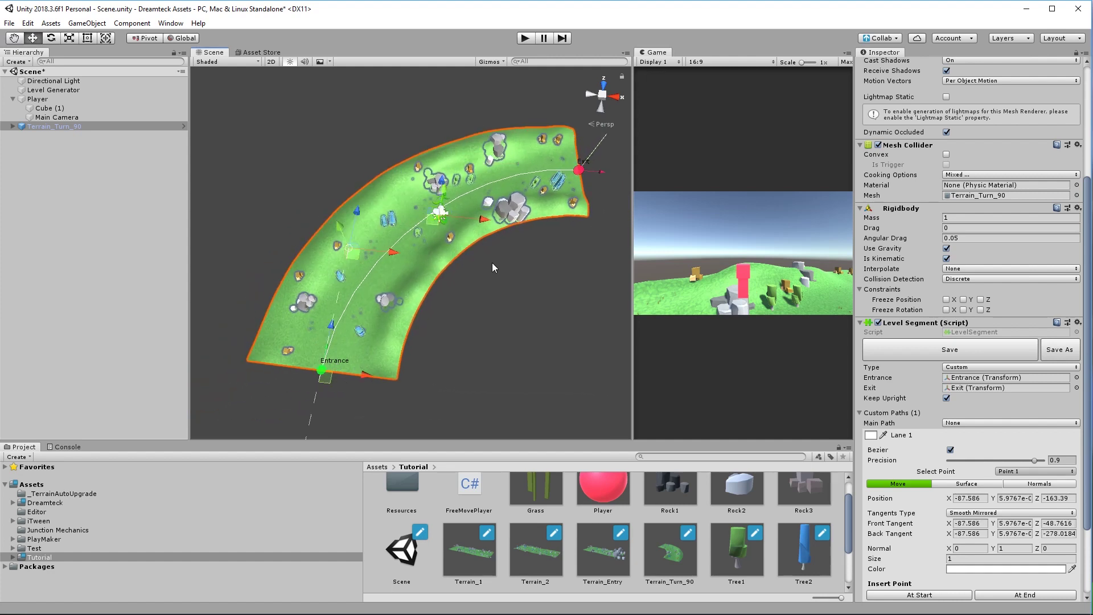
{"action": "left_click", "coordinate": [580, 170]}
{"action": "right_click_drag", "start_coordinate": [570, 221], "coordinate": [445, 280]}
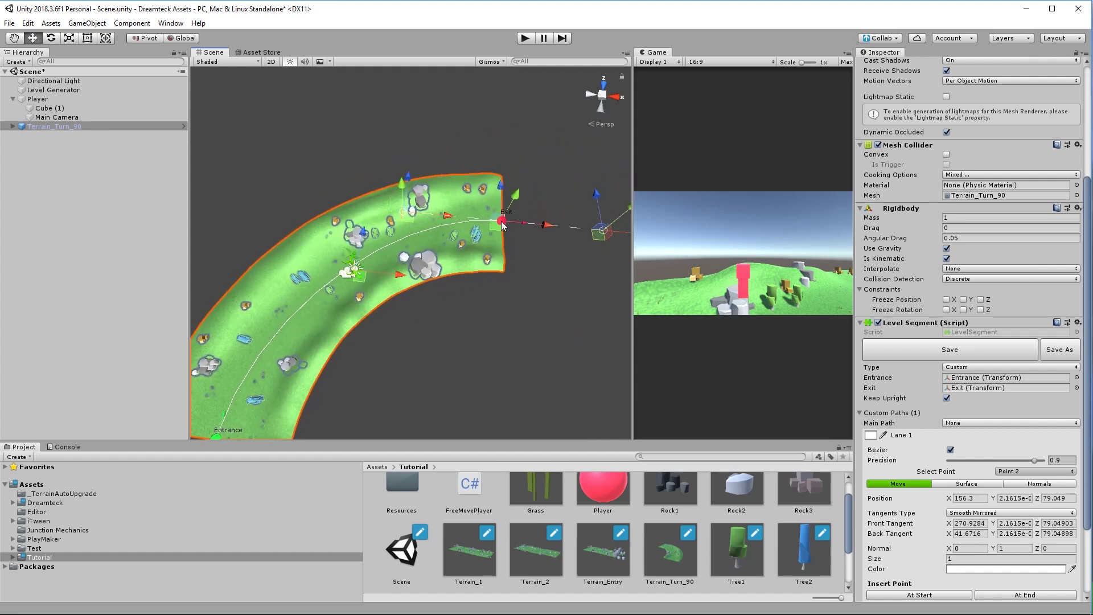
{"action": "middle_click_drag", "start_coordinate": [483, 271], "coordinate": [532, 232]}
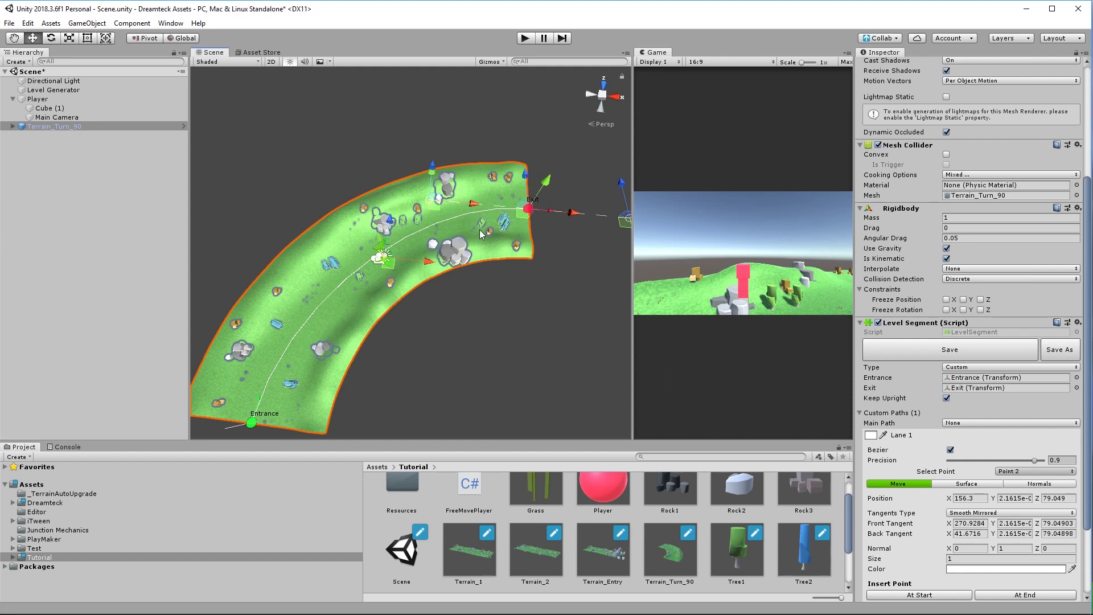
{"action": "scroll", "coordinate": [979, 513], "scroll_direction": "down", "scroll_amount": 3}
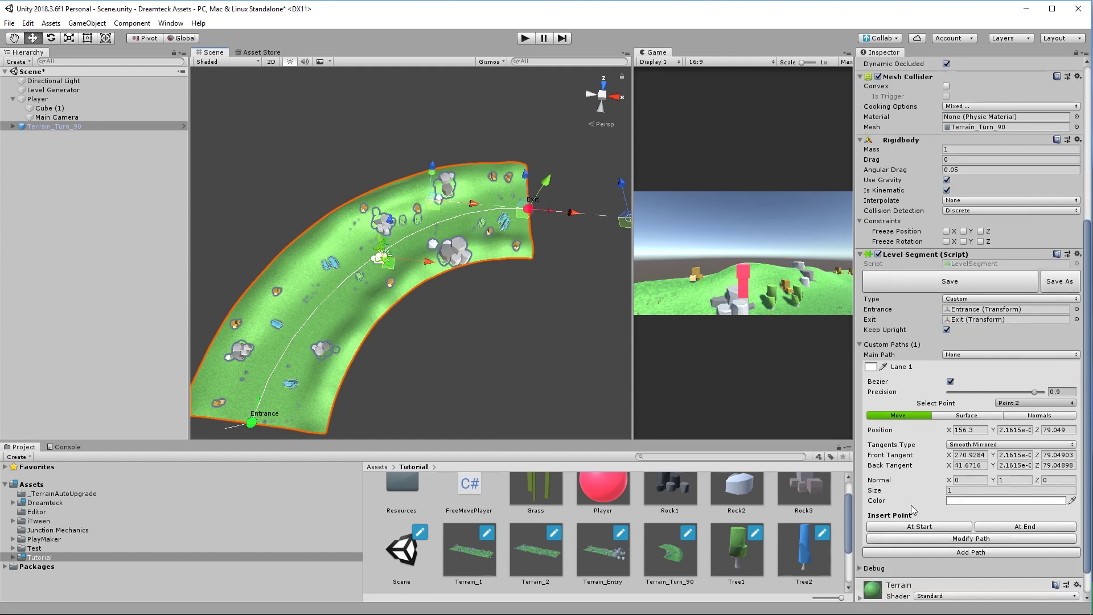
{"action": "mouse_move", "coordinate": [487, 357]}
{"action": "middle_mouse_down"}
{"action": "mouse_move", "coordinate": [528, 340]}
{"action": "mouse_move", "coordinate": [490, 353]}
{"action": "middle_mouse_up"}
{"action": "scroll", "coordinate": [501, 350], "scroll_direction": "up", "scroll_amount": 2}
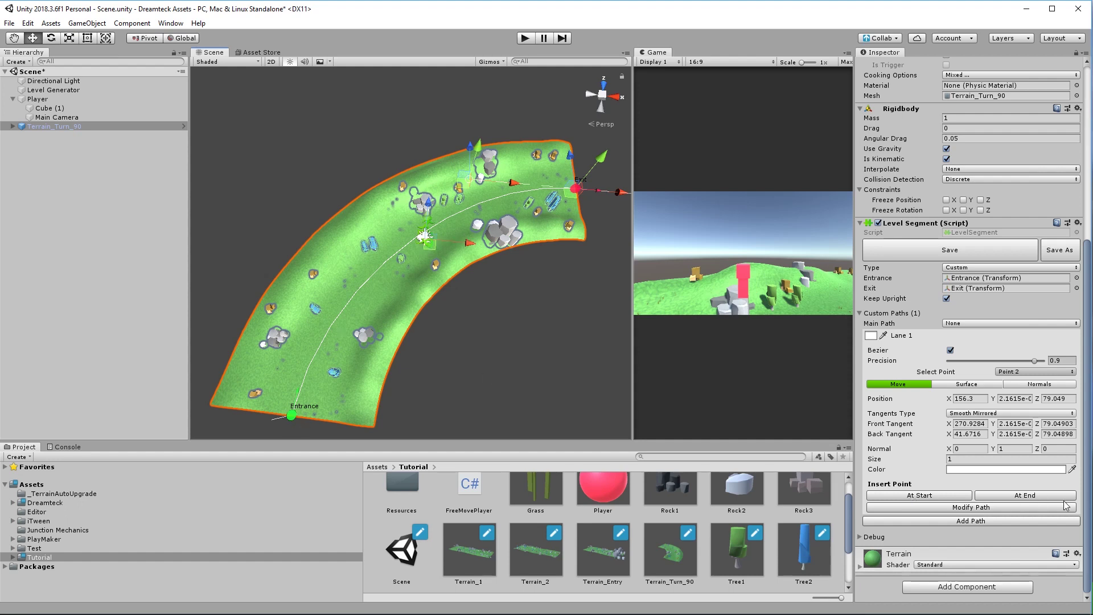
Insert a new point at the start of the Lane 1 path.
{"action": "middle_click_drag", "start_coordinate": [554, 208], "coordinate": [514, 228]}
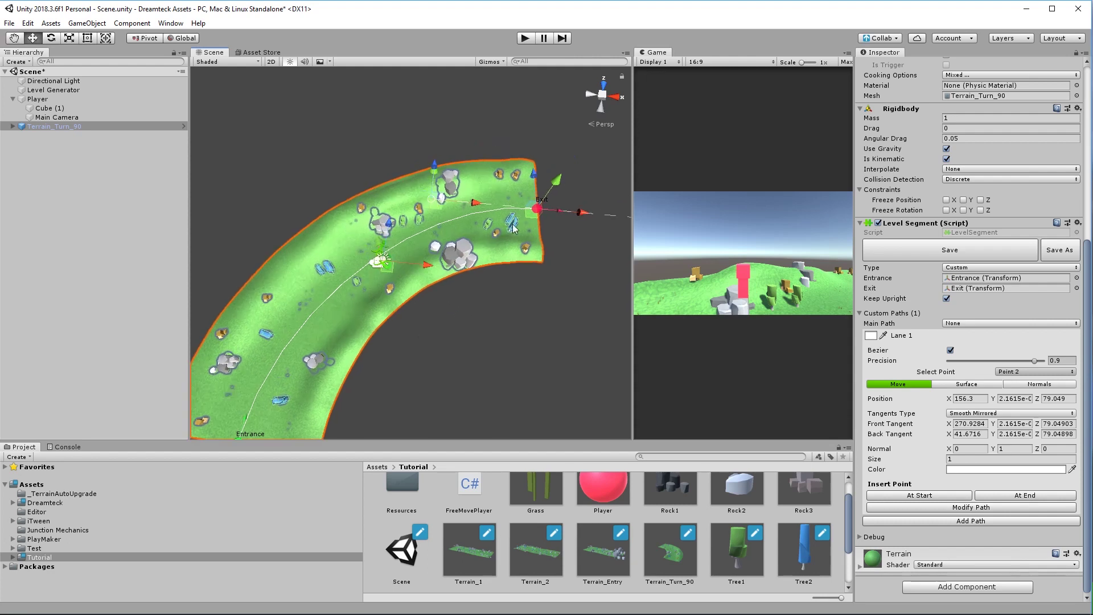
{"action": "middle_click_drag", "start_coordinate": [378, 378], "coordinate": [416, 348]}
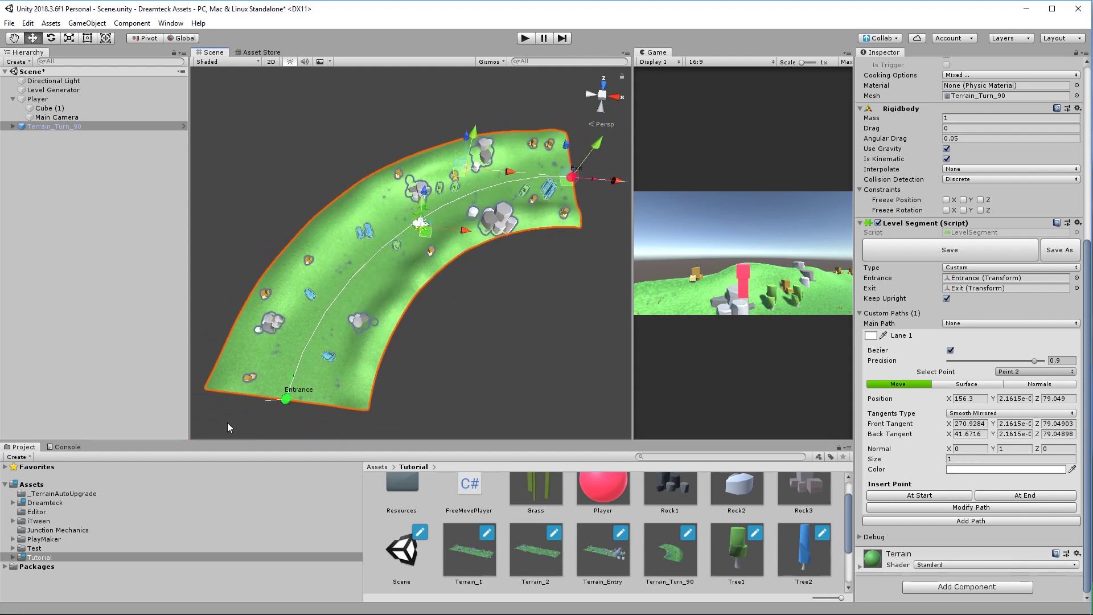
{"action": "left_click", "coordinate": [963, 496]}
{"action": "right_click_drag", "start_coordinate": [529, 315], "coordinate": [469, 411]}
{"action": "scroll", "coordinate": [474, 364], "scroll_direction": "up", "scroll_amount": 1}
{"action": "middle_click_drag", "start_coordinate": [466, 315], "coordinate": [460, 343]}
{"action": "scroll", "coordinate": [372, 335], "scroll_direction": "up", "scroll_amount": 8}
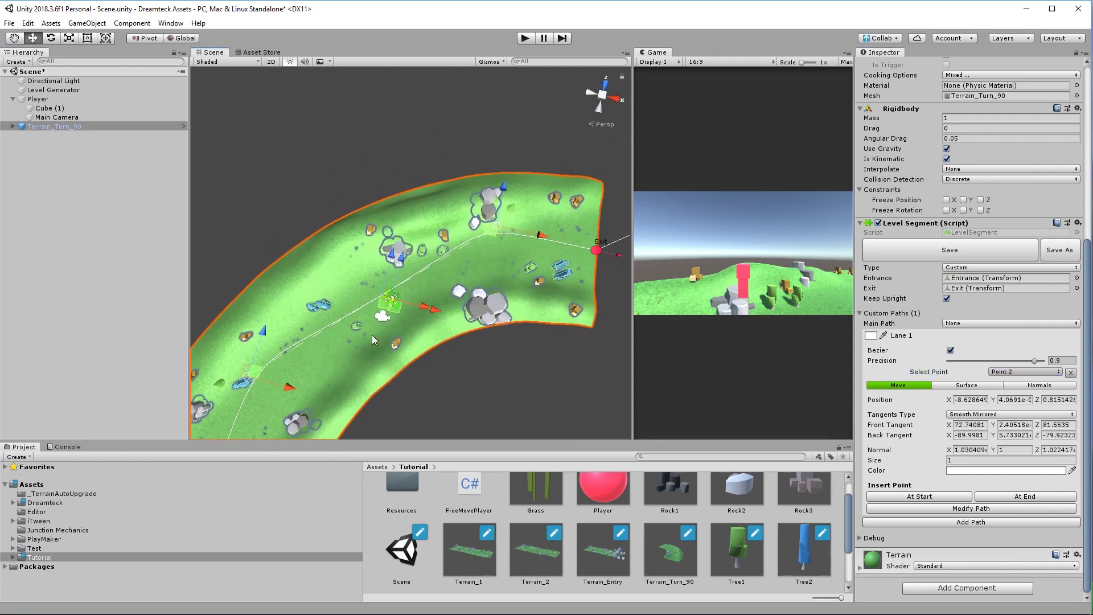
{"action": "scroll", "coordinate": [376, 320], "scroll_direction": "down", "scroll_amount": 4}
{"action": "middle_click_drag", "start_coordinate": [378, 319], "coordinate": [381, 323]}
{"action": "scroll", "coordinate": [381, 322], "scroll_direction": "down", "scroll_amount": 4}
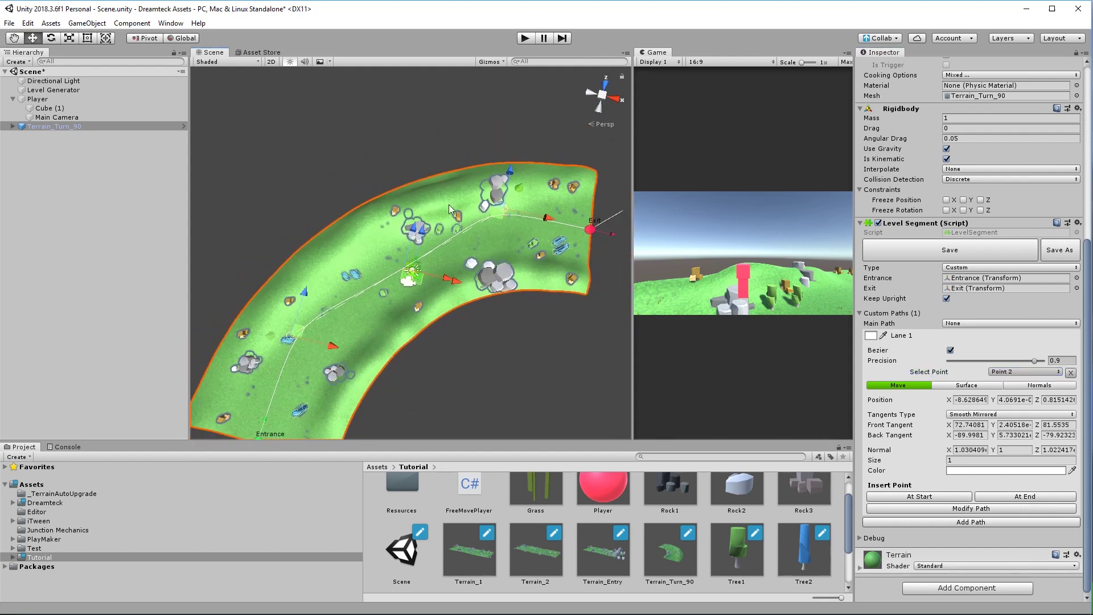
{"action": "scroll", "coordinate": [480, 244], "scroll_direction": "down", "scroll_amount": 1}
{"action": "middle_click_drag", "start_coordinate": [377, 338], "coordinate": [414, 280]}
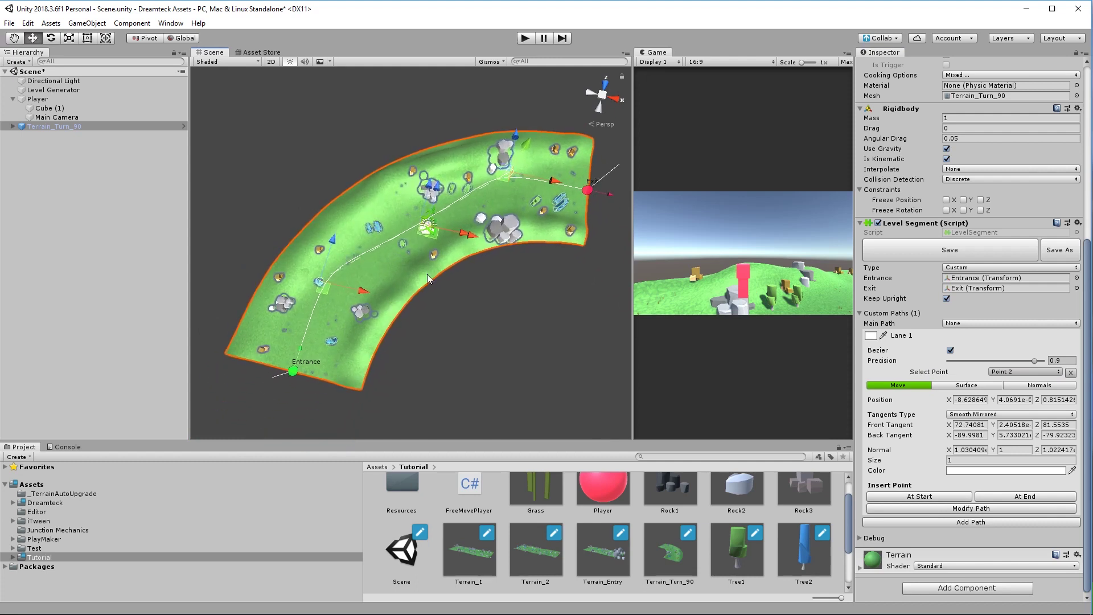
Open the modification options of the Lane 1 path, set Space to Spline, and try an X offset before resetting it to 0.
{"action": "left_click", "coordinate": [989, 509]}
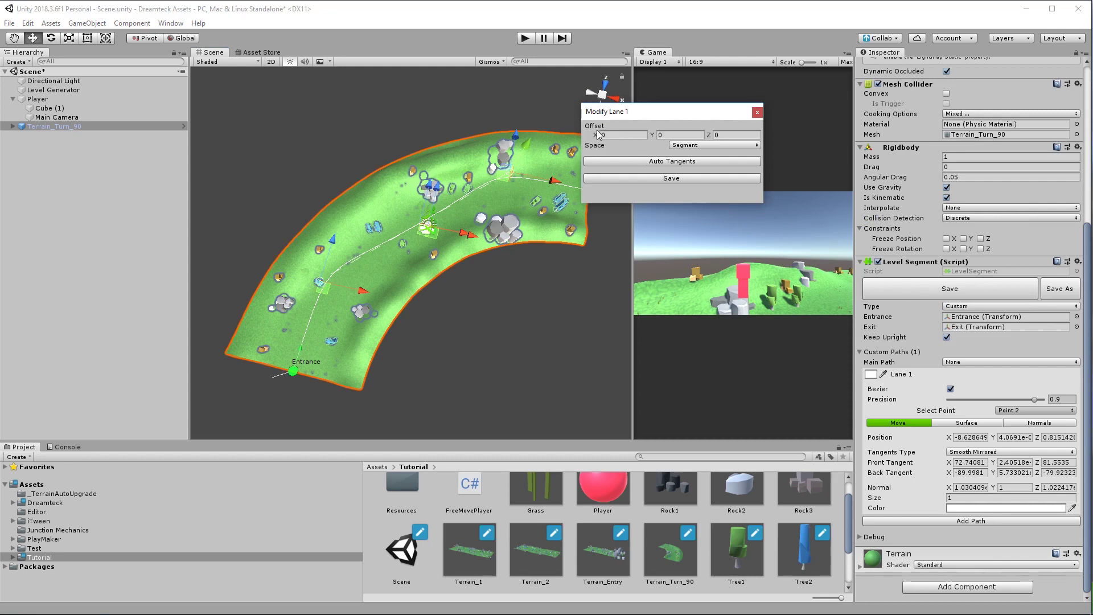
{"action": "left_click", "coordinate": [683, 149]}
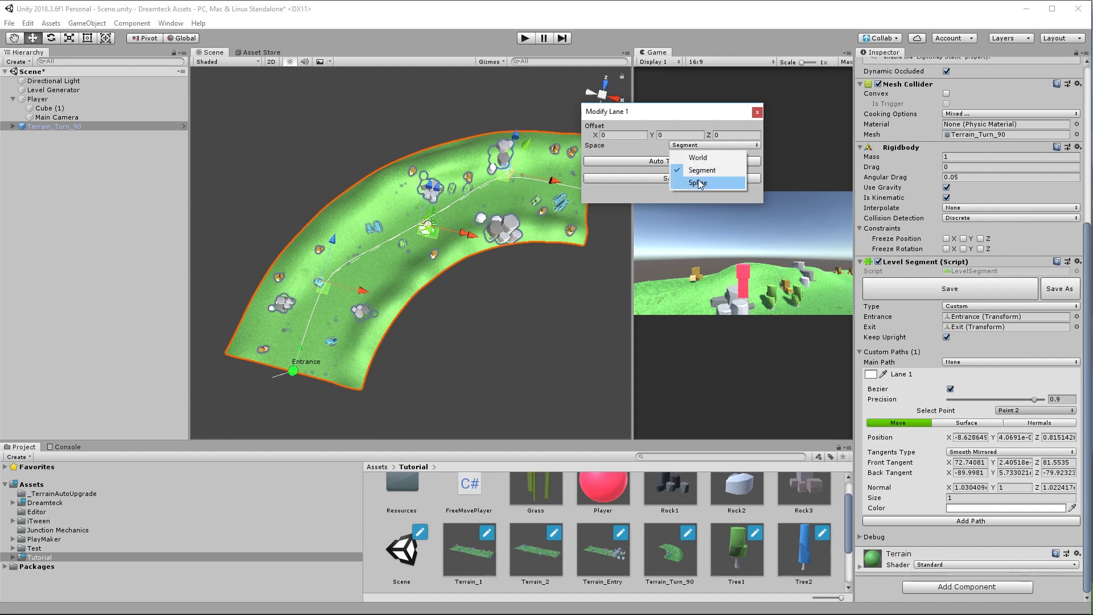
{"action": "left_click", "coordinate": [700, 185]}
{"action": "mouse_move", "coordinate": [598, 134]}
{"action": "left_mouse_down"}
{"action": "mouse_move", "coordinate": [565, 135]}
{"action": "mouse_move", "coordinate": [622, 135]}
{"action": "mouse_move", "coordinate": [558, 134]}
{"action": "mouse_move", "coordinate": [591, 135]}
{"action": "left_mouse_up"}
{"action": "left_click", "coordinate": [621, 135]}
{"action": "type", "text": "0"}
{"action": "left_click_drag", "start_coordinate": [666, 117], "coordinate": [673, 116]}
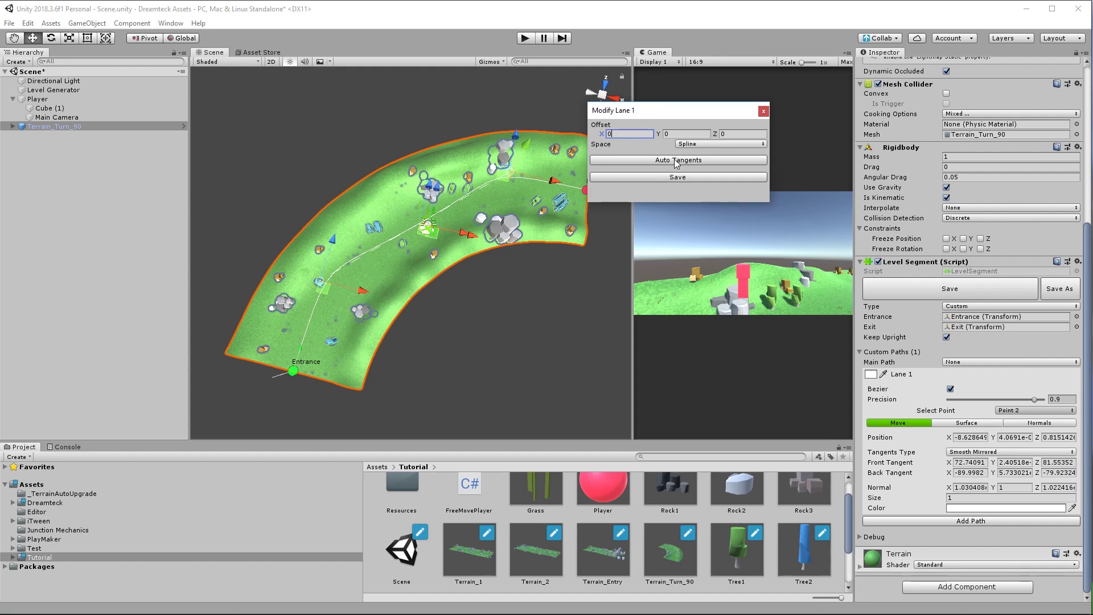
Apply Auto Tangents to the Lane 1 path and save the modification.
{"action": "left_click", "coordinate": [676, 162]}
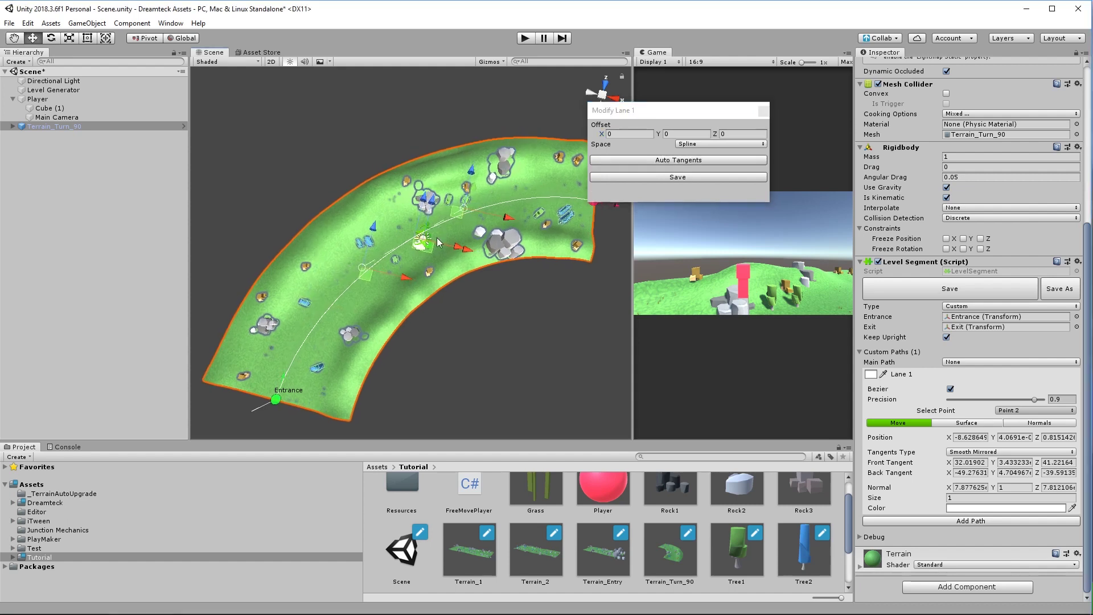
{"action": "middle_click_drag", "start_coordinate": [510, 200], "coordinate": [497, 205]}
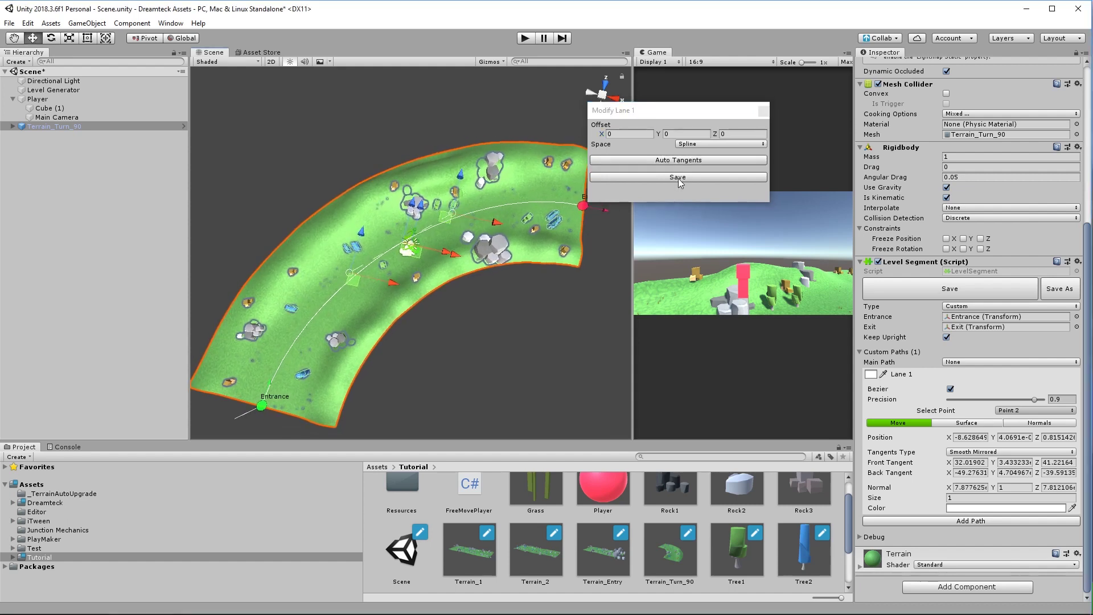
{"action": "left_click", "coordinate": [681, 183]}
{"action": "scroll", "coordinate": [502, 304], "scroll_direction": "down", "scroll_amount": 1}
{"action": "middle_click_drag", "start_coordinate": [512, 293], "coordinate": [528, 276]}
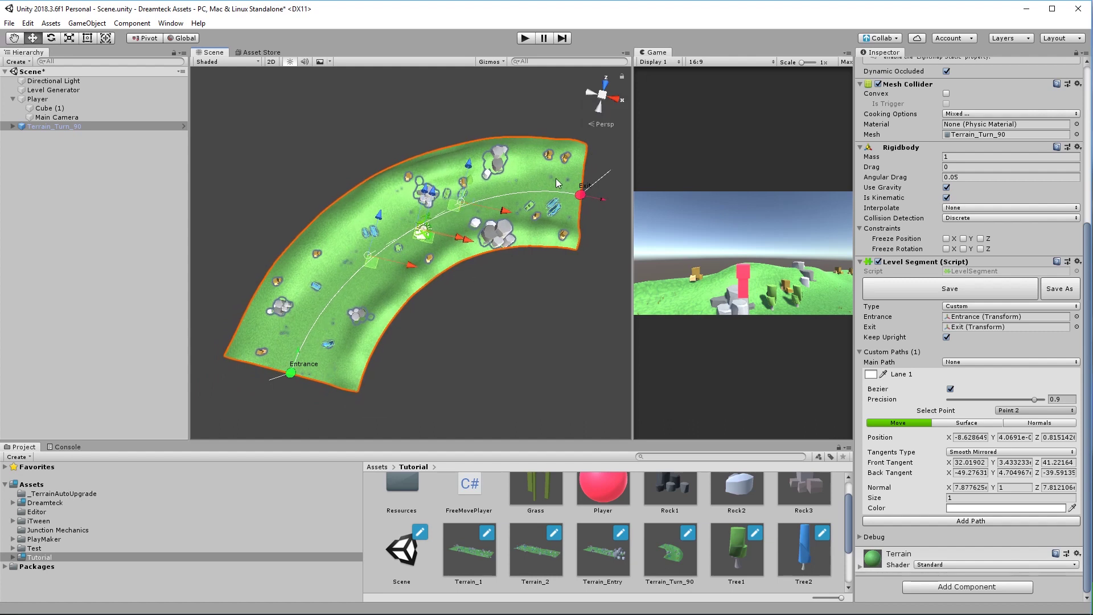
{"action": "scroll", "coordinate": [310, 381], "scroll_direction": "down", "scroll_amount": 1}
{"action": "middle_click_drag", "start_coordinate": [311, 382], "coordinate": [334, 363]}
{"action": "scroll", "coordinate": [456, 293], "scroll_direction": "down", "scroll_amount": 1}
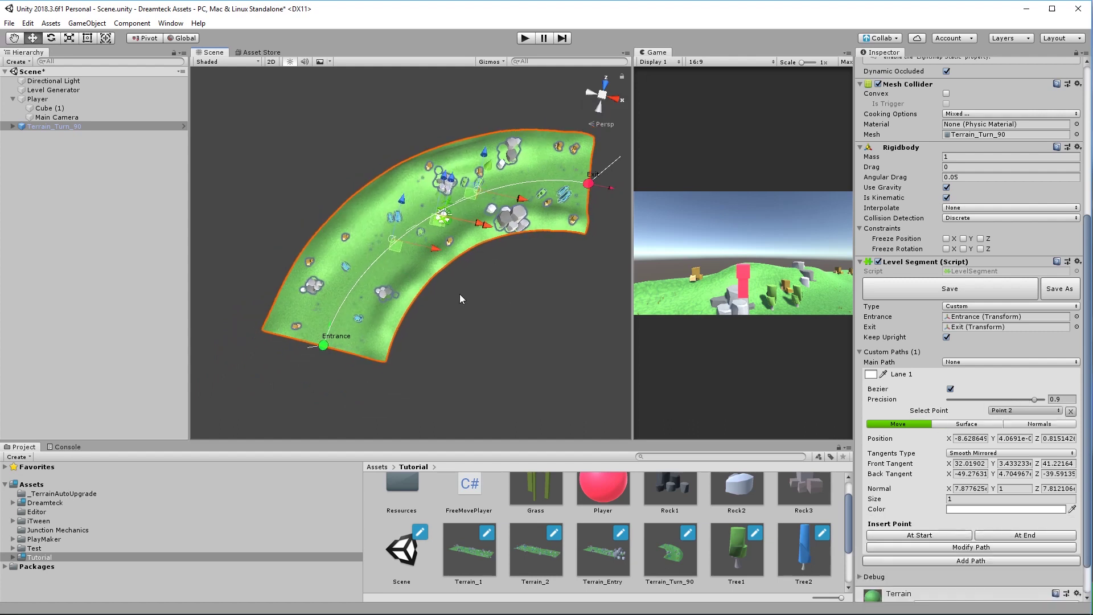
Insert extra points at the start and end of the Lane 1 path and delete Point 4.
{"action": "middle_click_drag", "start_coordinate": [463, 295], "coordinate": [484, 301]}
{"action": "scroll", "coordinate": [485, 303], "scroll_direction": "up", "scroll_amount": 1}
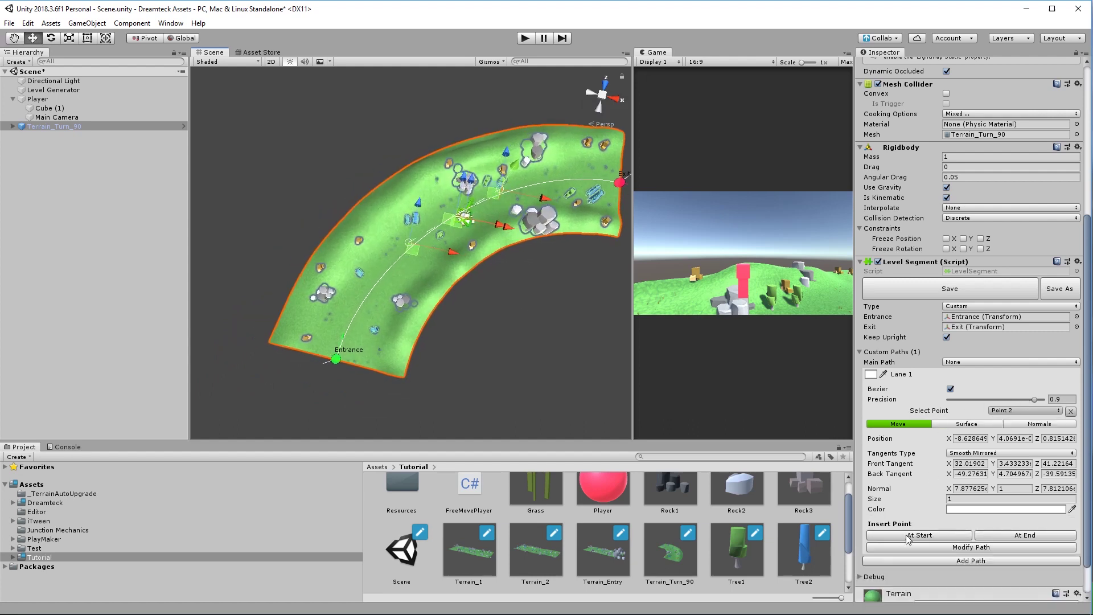
{"action": "left_click", "coordinate": [909, 536]}
{"action": "middle_click_drag", "start_coordinate": [253, 309], "coordinate": [137, 340]}
{"action": "scroll", "coordinate": [431, 272], "scroll_direction": "up", "scroll_amount": 1}
{"action": "middle_click_drag", "start_coordinate": [431, 272], "coordinate": [427, 297]}
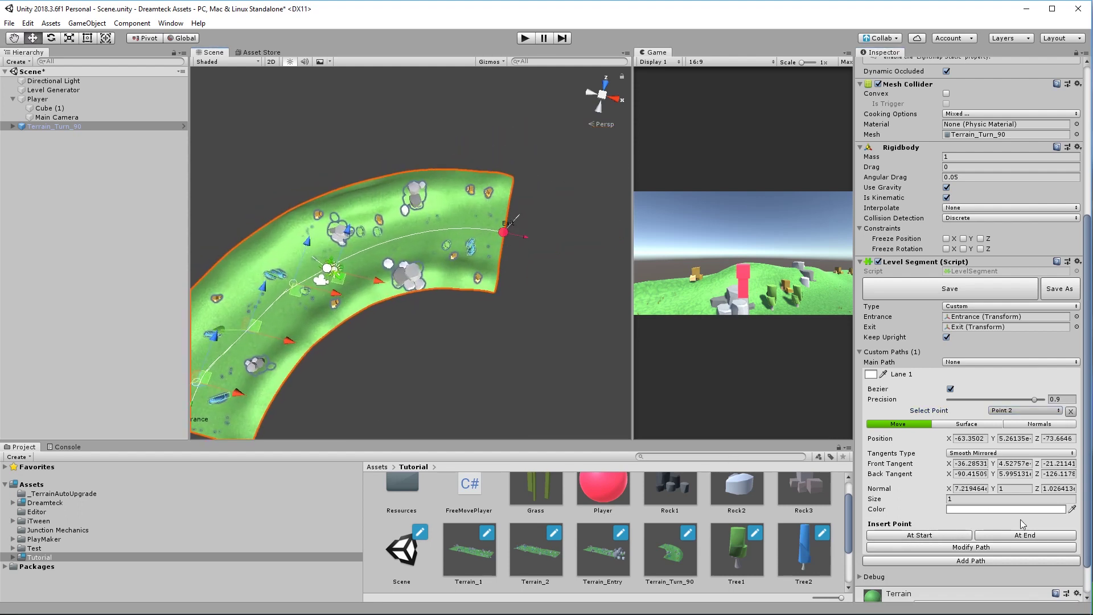
{"action": "left_click", "coordinate": [1032, 541]}
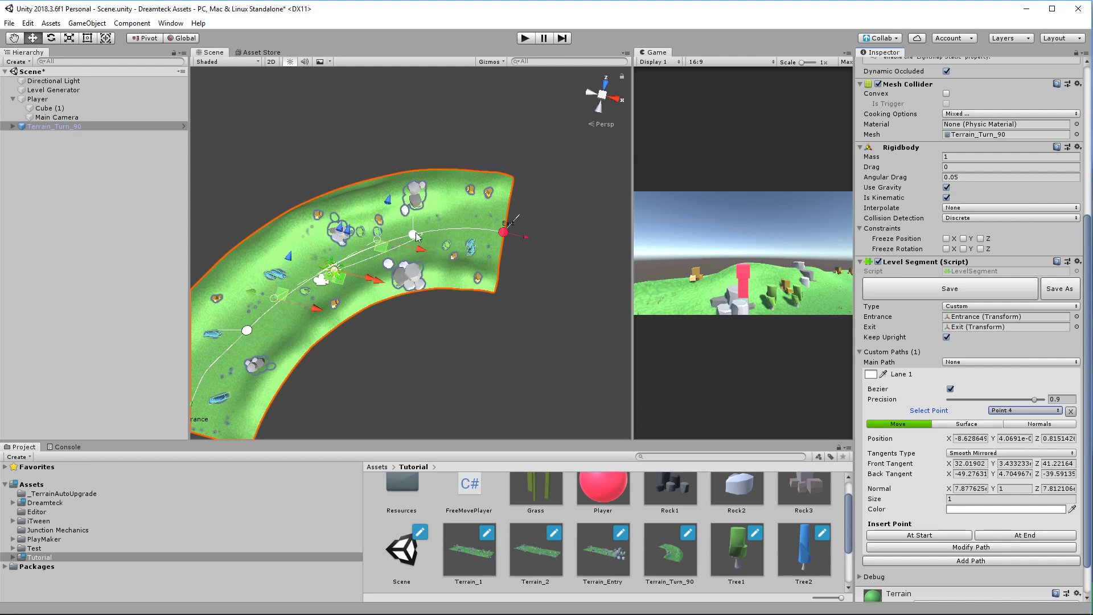
{"action": "middle_click_drag", "start_coordinate": [434, 265], "coordinate": [443, 300]}
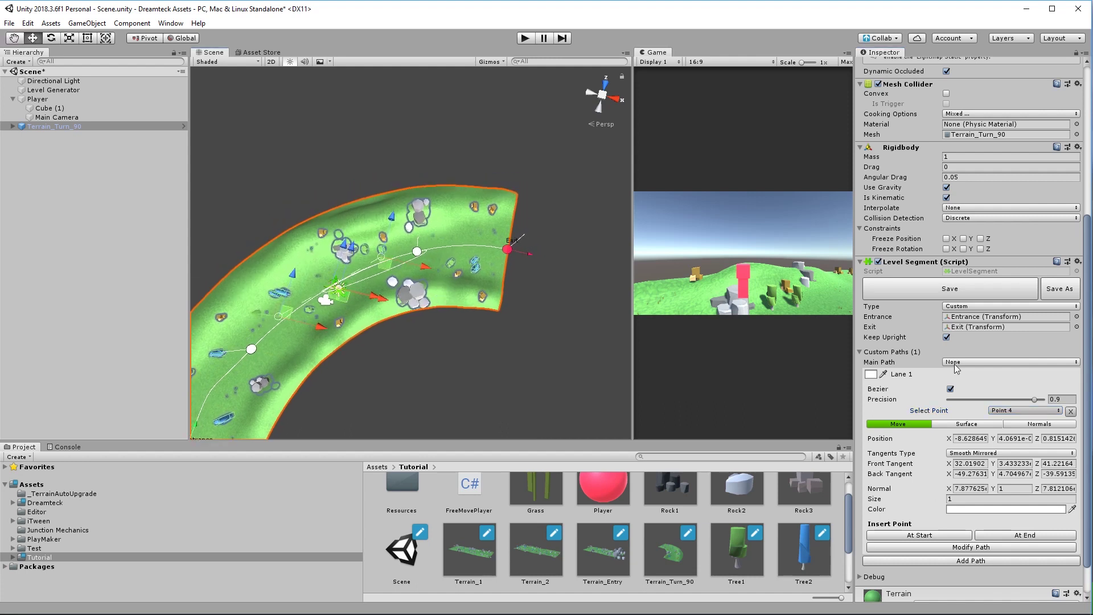
{"action": "left_click", "coordinate": [1072, 411]}
{"action": "scroll", "coordinate": [434, 336], "scroll_direction": "up", "scroll_amount": 6}
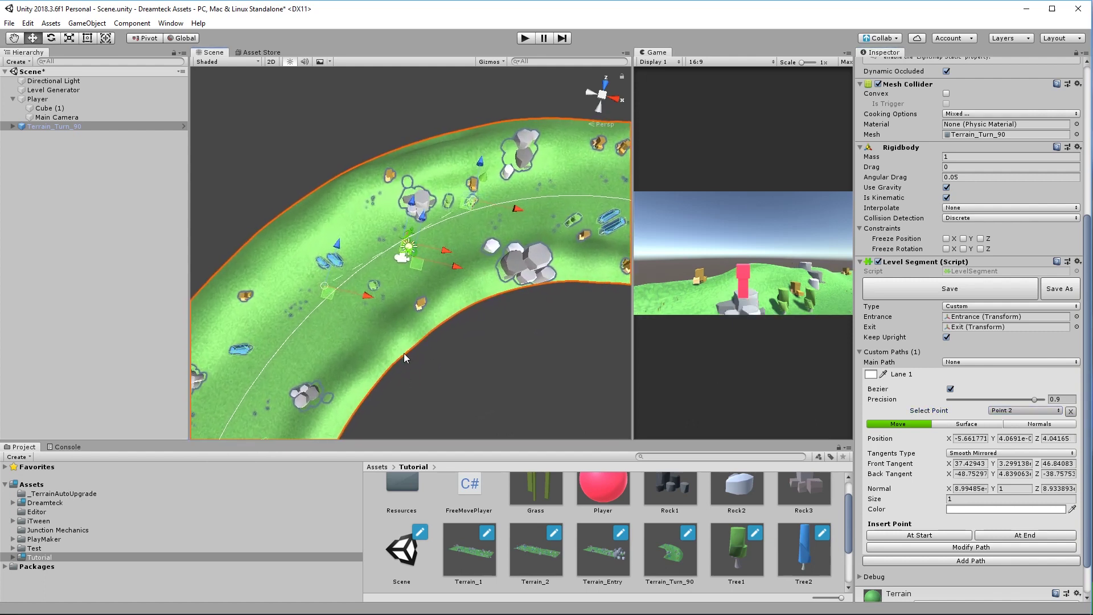
Reshape Point 2's tangents on the Lane 1 path, trying the Broken and Smooth Free types before returning to Smooth Mirrored.
{"action": "left_click_drag", "start_coordinate": [404, 353], "coordinate": [392, 334], "text": "alt"}
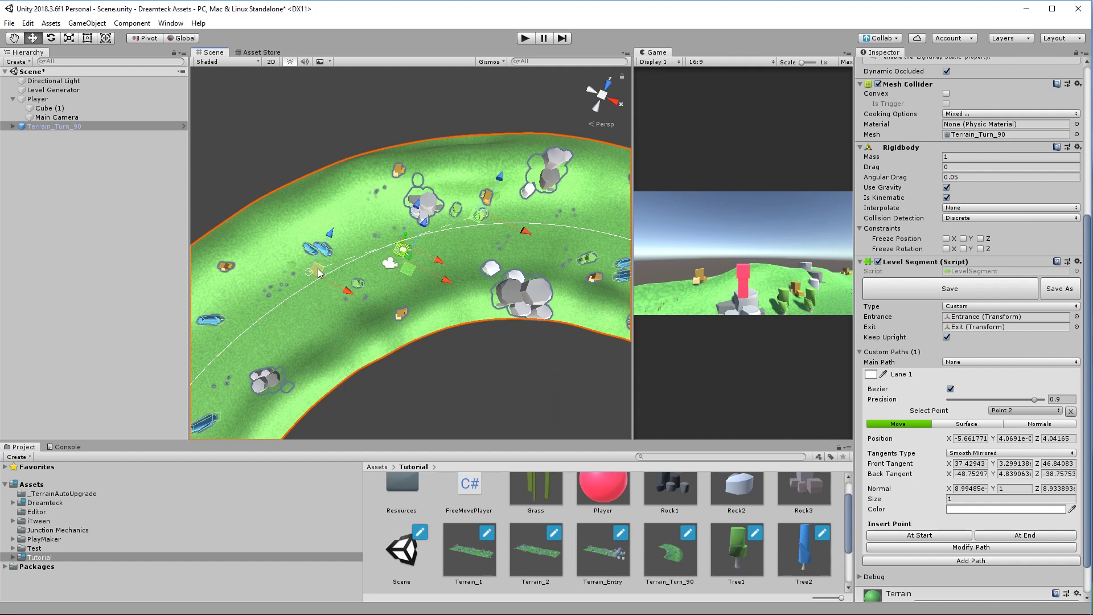
{"action": "mouse_move", "coordinate": [319, 273]}
{"action": "left_mouse_down"}
{"action": "mouse_move", "coordinate": [337, 268]}
{"action": "mouse_move", "coordinate": [344, 223]}
{"action": "mouse_move", "coordinate": [303, 292]}
{"action": "mouse_move", "coordinate": [309, 280]}
{"action": "left_mouse_up"}
{"action": "left_click", "coordinate": [988, 453]}
{"action": "left_click", "coordinate": [980, 478]}
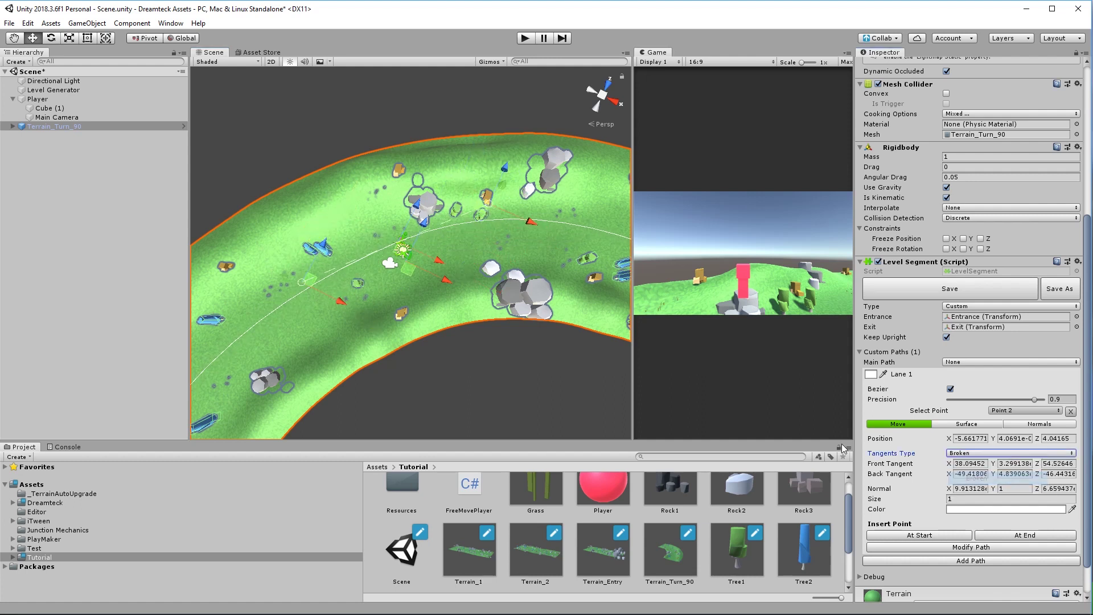
{"action": "left_click_drag", "start_coordinate": [302, 282], "coordinate": [289, 359]}
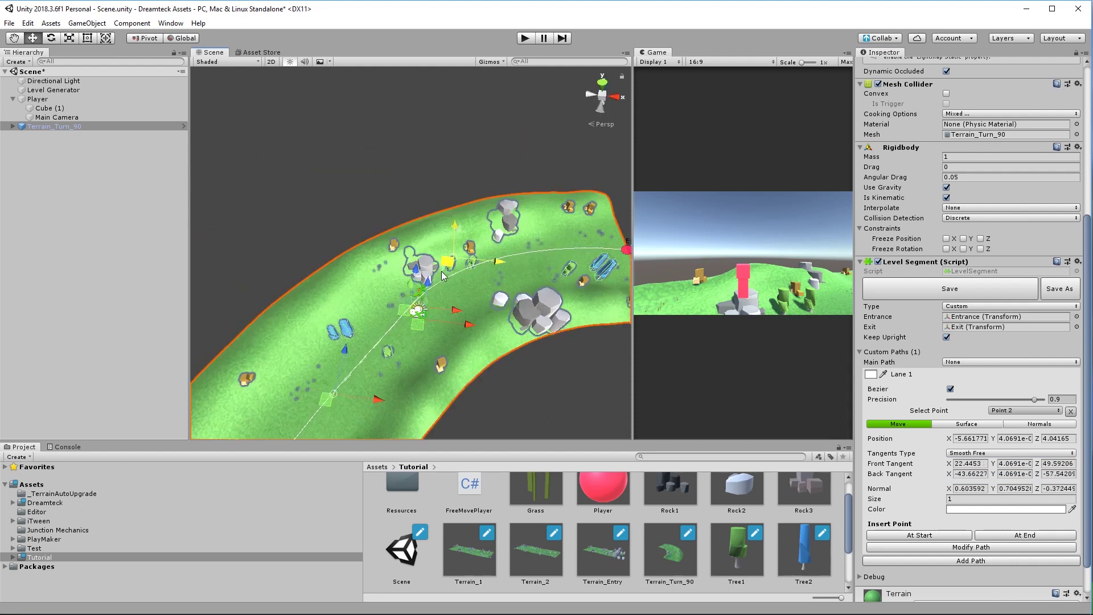
{"action": "left_click_drag", "start_coordinate": [444, 276], "coordinate": [458, 278]}
{"action": "right_click_drag", "start_coordinate": [455, 279], "coordinate": [359, 310]}
{"action": "left_click_drag", "start_coordinate": [352, 324], "coordinate": [253, 188]}
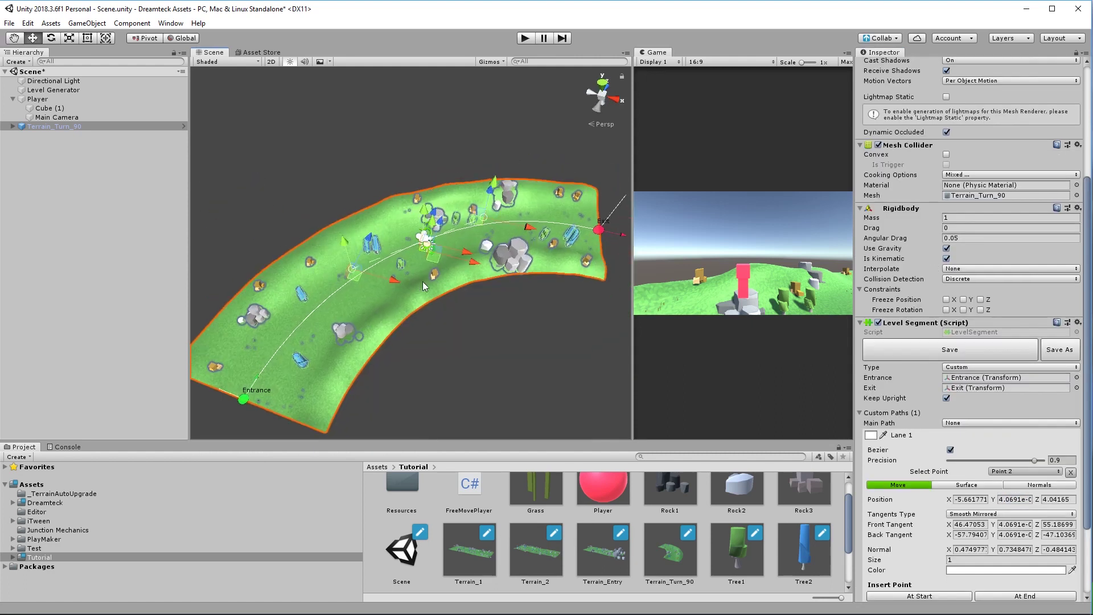
Close the Lane 1 path settings and set the Main Path to 1 - Lane 1.
{"action": "right_click", "coordinate": [921, 435]}
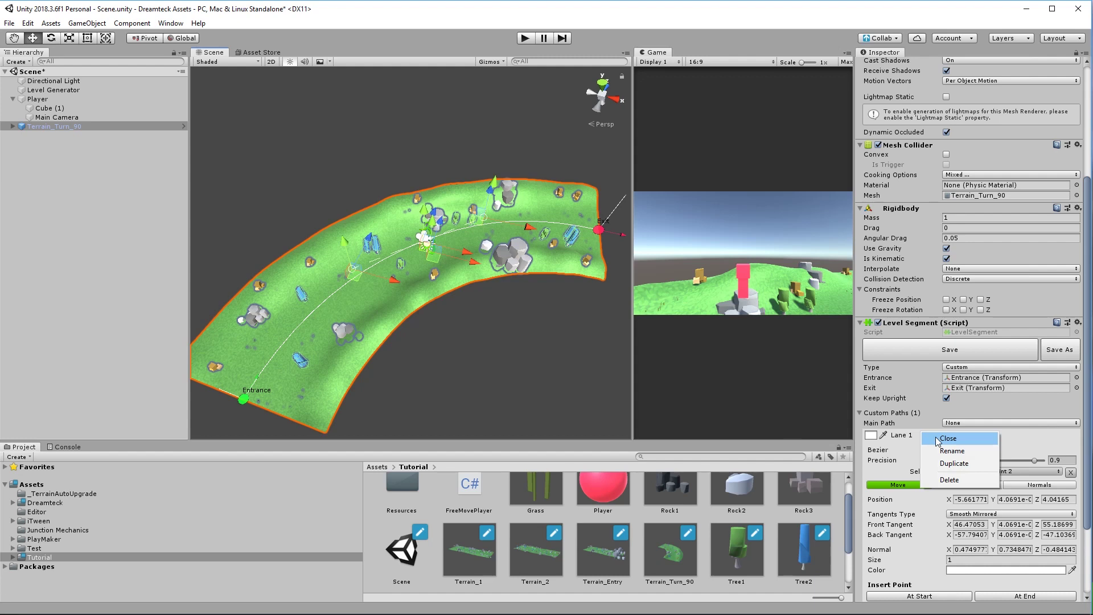
{"action": "left_click", "coordinate": [937, 439]}
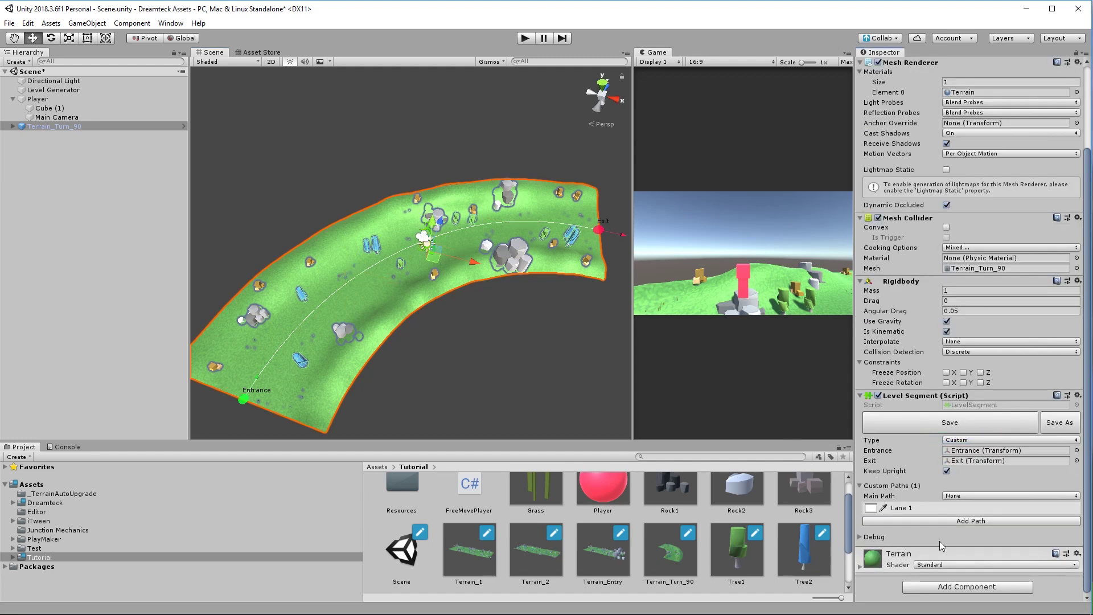
{"action": "left_click", "coordinate": [962, 498]}
{"action": "left_click", "coordinate": [983, 521]}
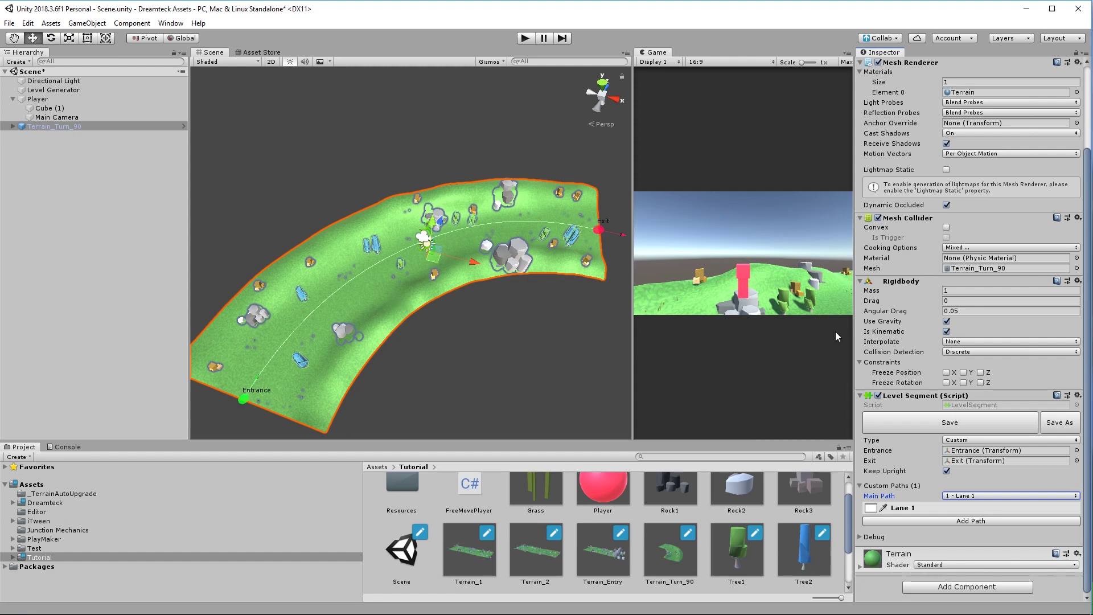
Save the Terrain_Turn_90 level segment and run the game to test the player's movement, stopping it when done.
{"action": "left_click", "coordinate": [930, 422]}
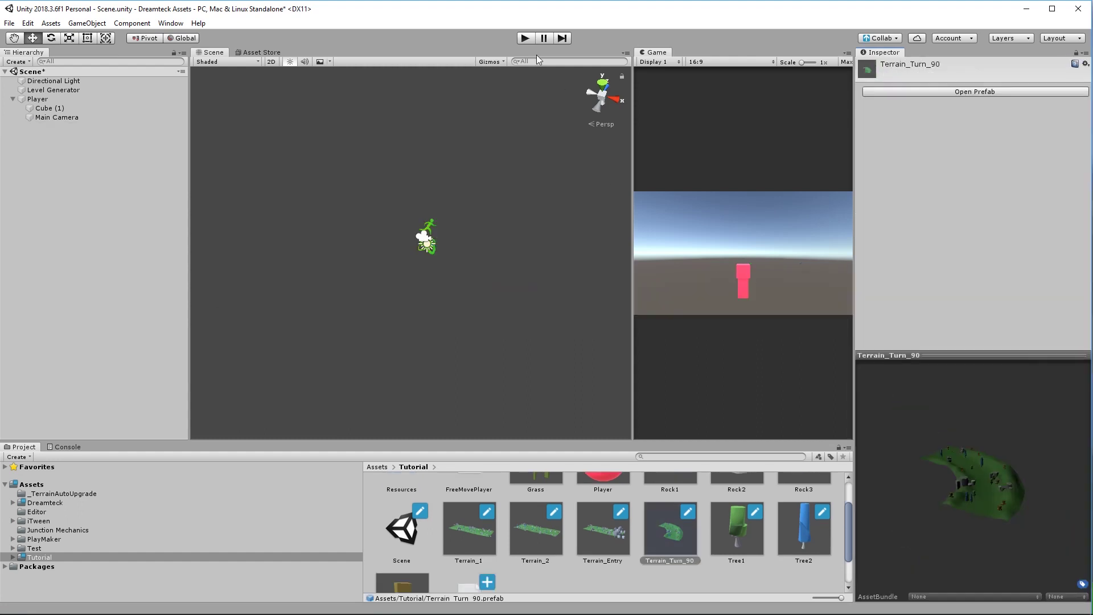
{"action": "left_click", "coordinate": [525, 38]}
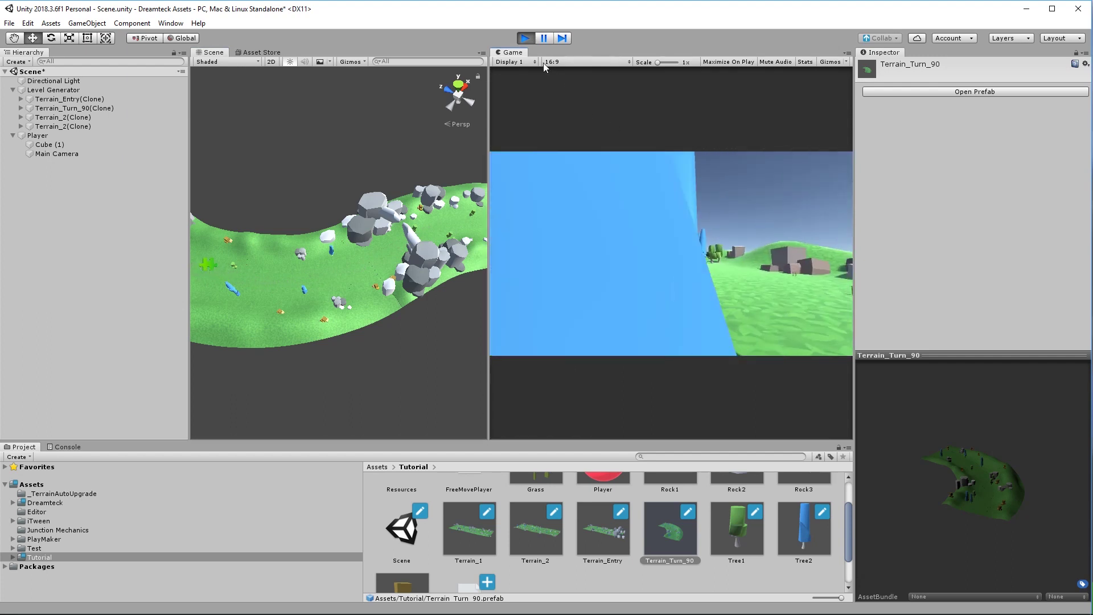
{"action": "left_click", "coordinate": [525, 37]}
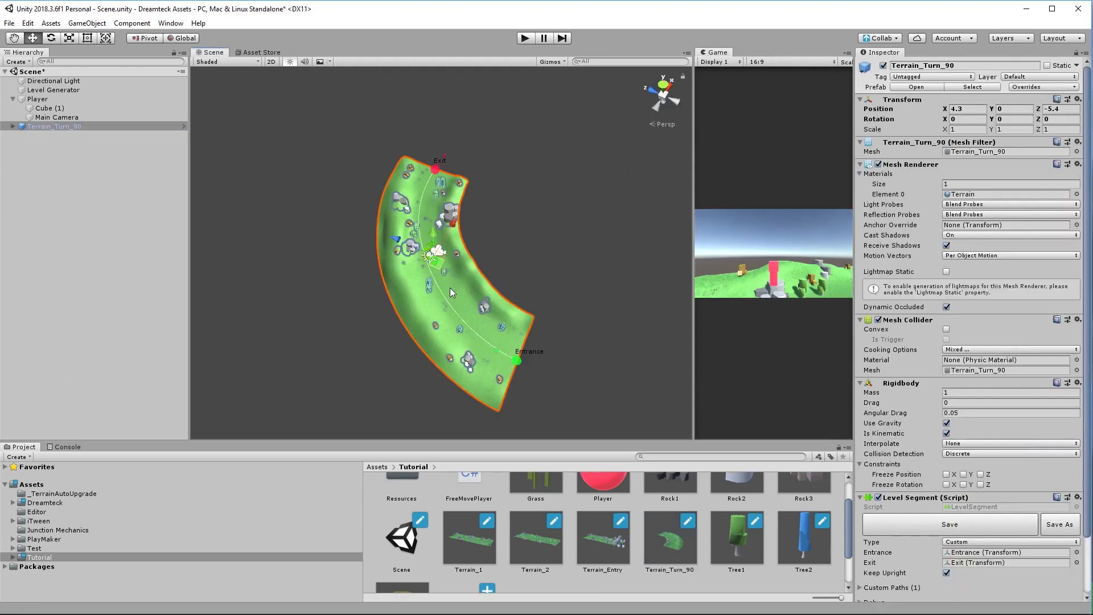
Expand the custom paths of Terrain_Turn_90, open the Lane 1 settings and select Point 2.
{"action": "scroll", "coordinate": [505, 246], "scroll_direction": "up", "scroll_amount": 8}
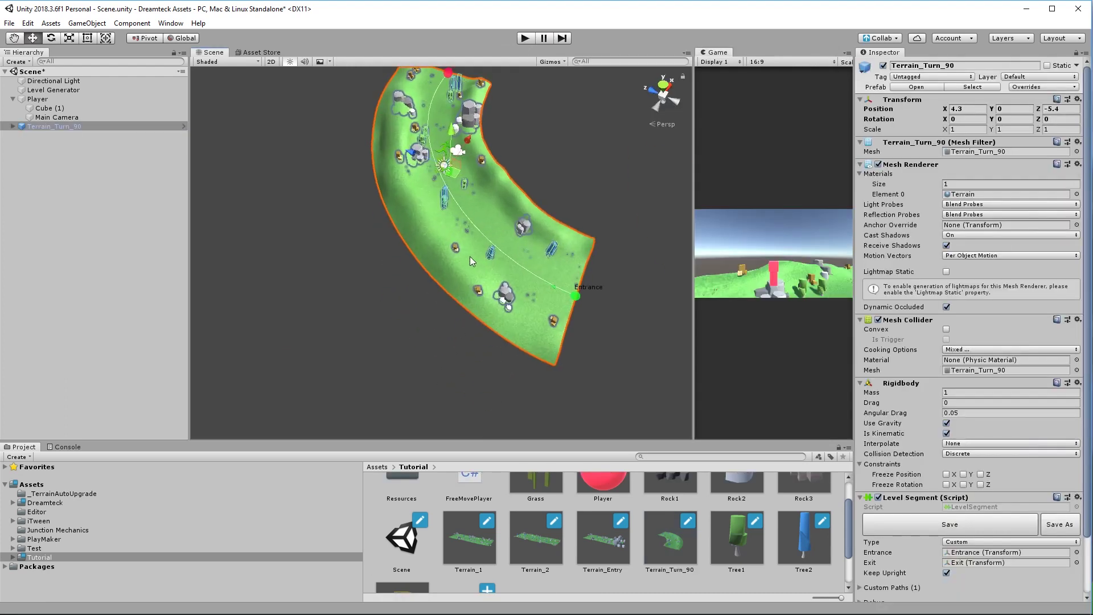
{"action": "scroll", "coordinate": [926, 468], "scroll_direction": "down", "scroll_amount": 2}
{"action": "scroll", "coordinate": [926, 468], "scroll_direction": "down", "scroll_amount": 2}
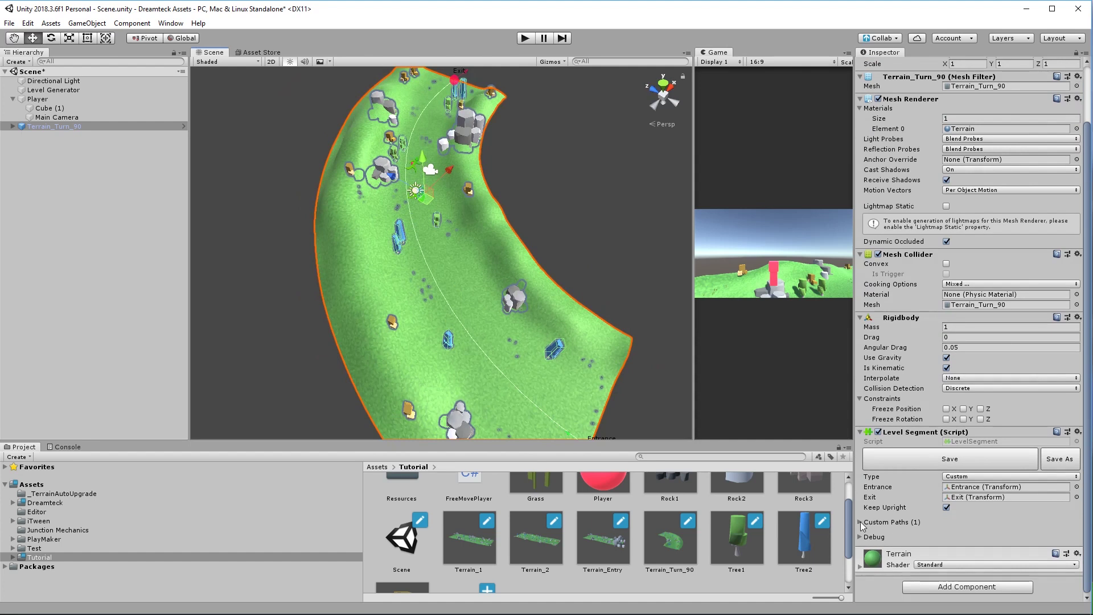
{"action": "left_click", "coordinate": [861, 523]}
{"action": "scroll", "coordinate": [925, 521], "scroll_direction": "down", "scroll_amount": 2}
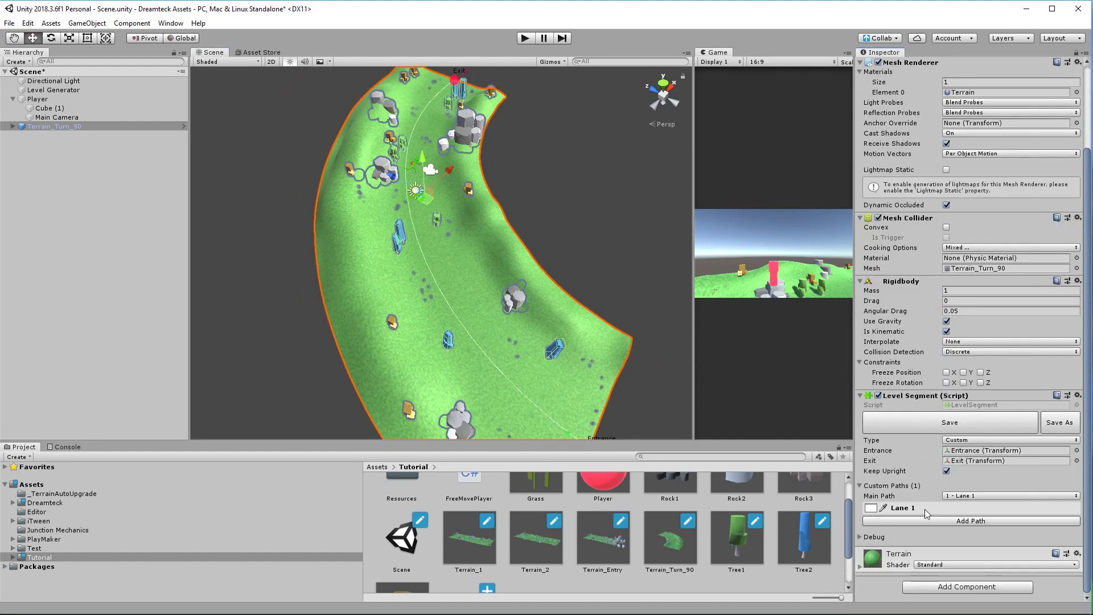
{"action": "left_click", "coordinate": [926, 509]}
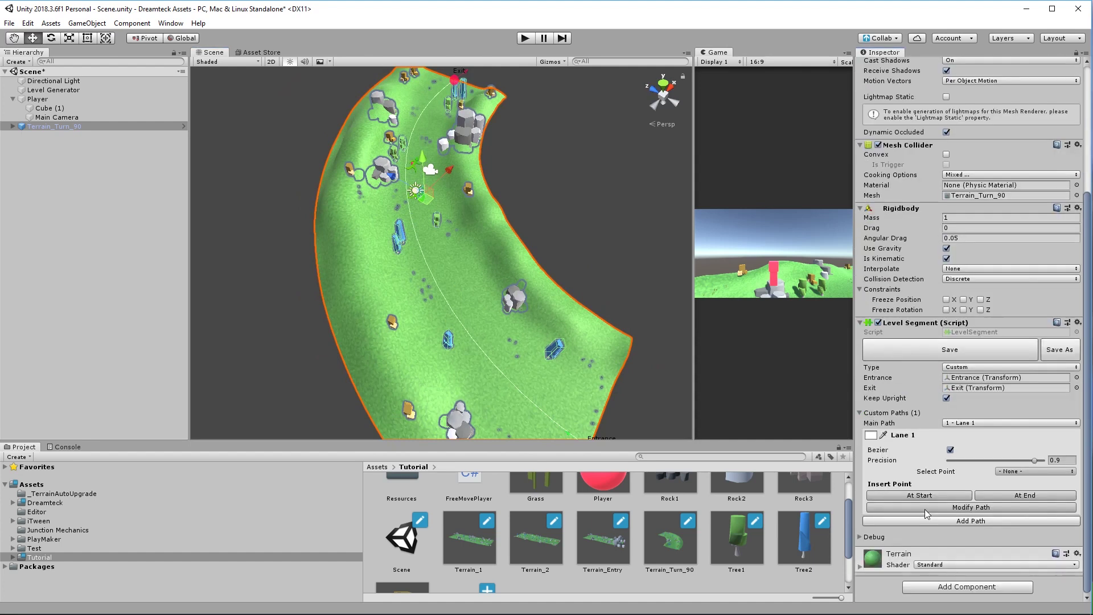
{"action": "left_click", "coordinate": [1036, 472]}
{"action": "left_click", "coordinate": [1027, 508]}
Rotate the normal of Lane 1's Point 2 to face downward and test the flipped path in play mode.
{"action": "middle_click_drag", "start_coordinate": [531, 337], "coordinate": [536, 372]}
{"action": "scroll", "coordinate": [468, 333], "scroll_direction": "up", "scroll_amount": 4}
{"action": "middle_click_drag", "start_coordinate": [468, 333], "coordinate": [518, 400]}
{"action": "scroll", "coordinate": [491, 380], "scroll_direction": "up", "scroll_amount": 5}
{"action": "left_click_drag", "start_coordinate": [491, 382], "coordinate": [480, 250], "text": "alt"}
{"action": "scroll", "coordinate": [1012, 484], "scroll_direction": "down", "scroll_amount": 3}
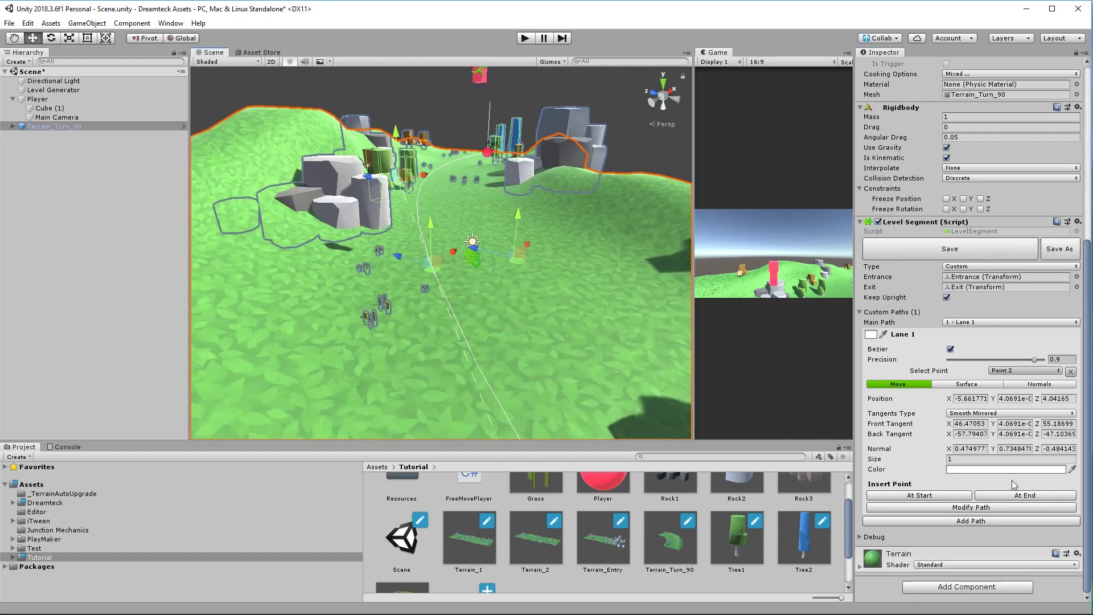
{"action": "left_click", "coordinate": [1040, 384]}
{"action": "scroll", "coordinate": [439, 317], "scroll_direction": "up", "scroll_amount": 8}
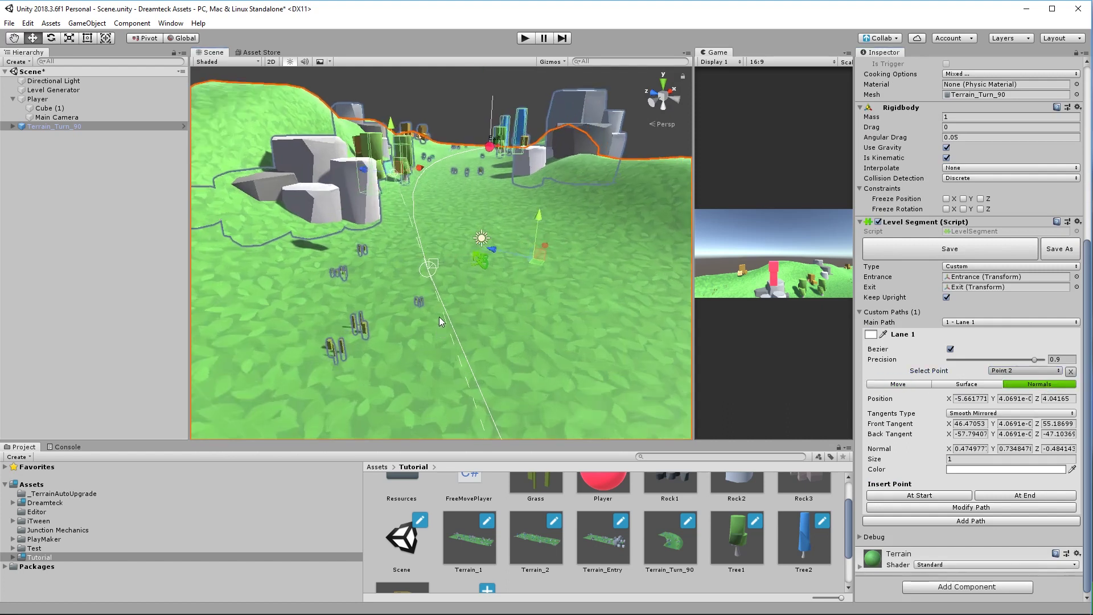
{"action": "middle_click_drag", "start_coordinate": [439, 316], "coordinate": [415, 297]}
{"action": "scroll", "coordinate": [443, 234], "scroll_direction": "up", "scroll_amount": 4}
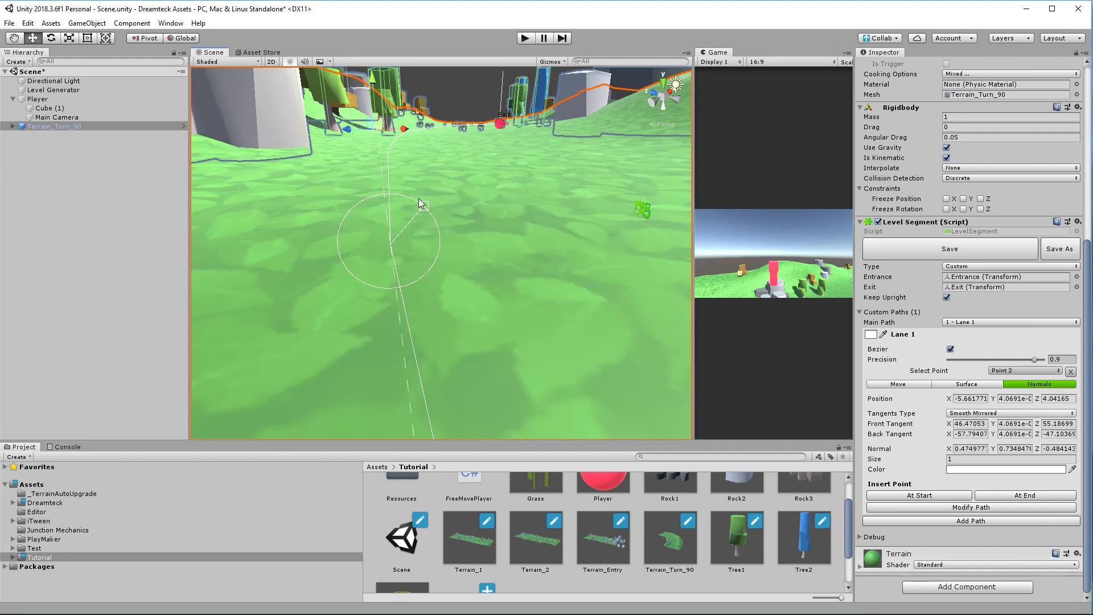
{"action": "left_click_drag", "start_coordinate": [416, 209], "coordinate": [374, 245], "text": "alt"}
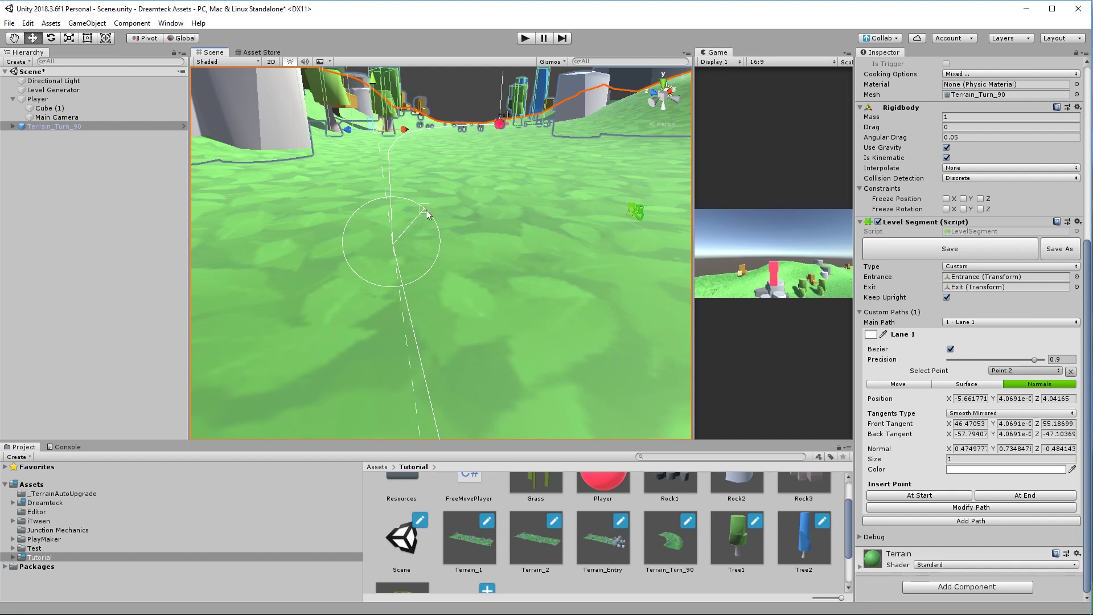
{"action": "left_click_drag", "start_coordinate": [426, 209], "coordinate": [399, 300]}
{"action": "left_click", "coordinate": [525, 38]}
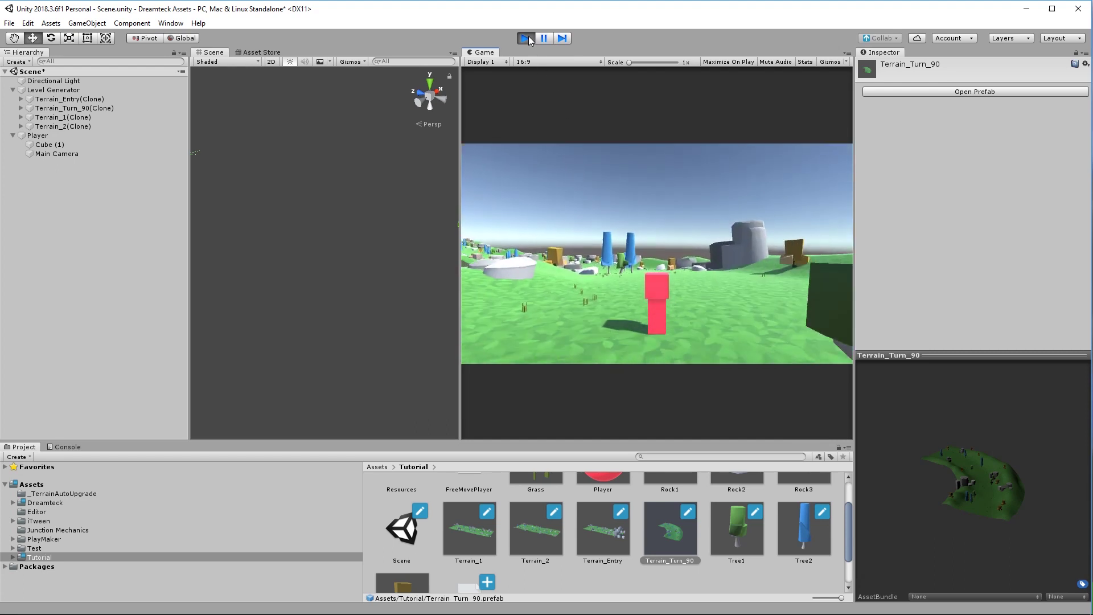
{"action": "key", "text": "ctrl+p"}
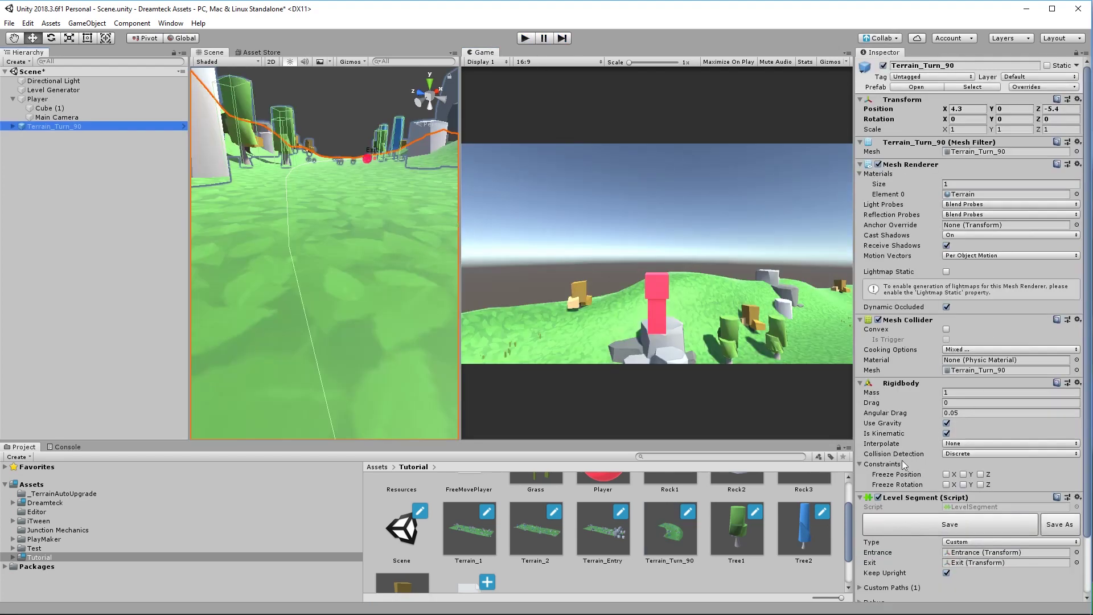
Rotate the normal of Lane 1's Point 2 to face straight up and run the game briefly to test it.
{"action": "scroll", "coordinate": [903, 460], "scroll_direction": "down", "scroll_amount": 3}
{"action": "left_click", "coordinate": [861, 519]}
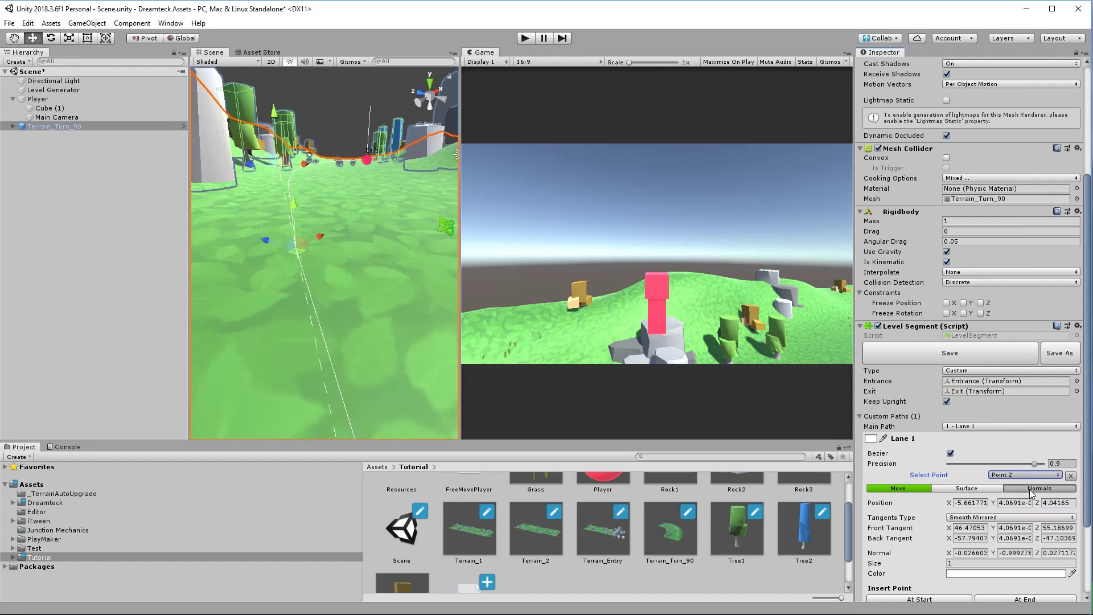
{"action": "left_click", "coordinate": [1039, 489]}
{"action": "left_click_drag", "start_coordinate": [299, 307], "coordinate": [300, 225]}
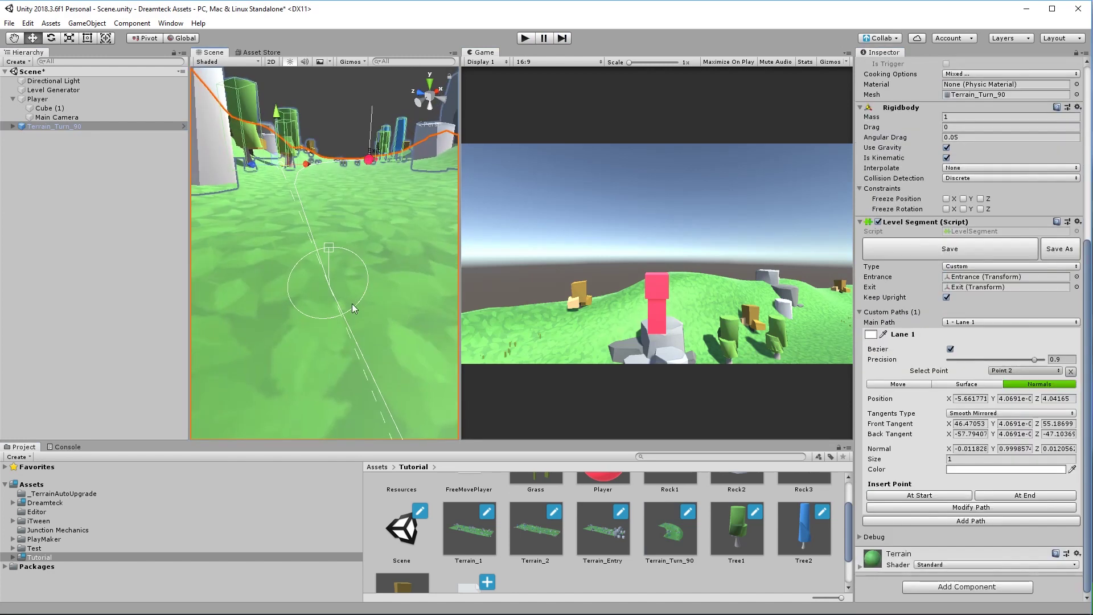
{"action": "key", "text": "ctrl+p"}
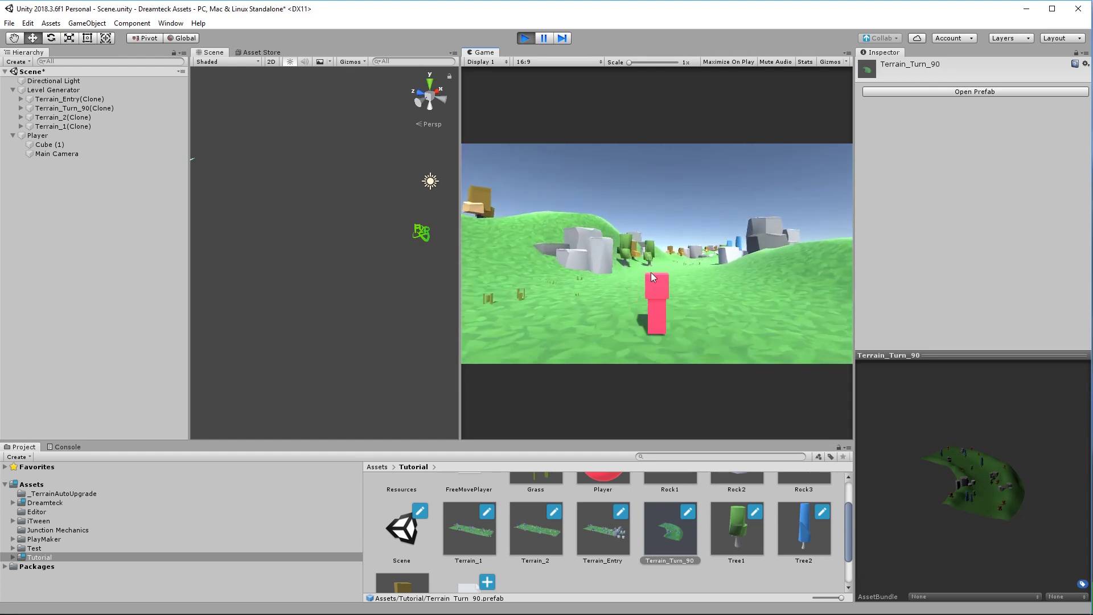
{"action": "key", "text": "ctrl+p"}
Dock the Game view beside the Scene view, then place the Terrain_1 segment in the scene and frame it.
{"action": "left_click_drag", "start_coordinate": [484, 52], "coordinate": [251, 56]}
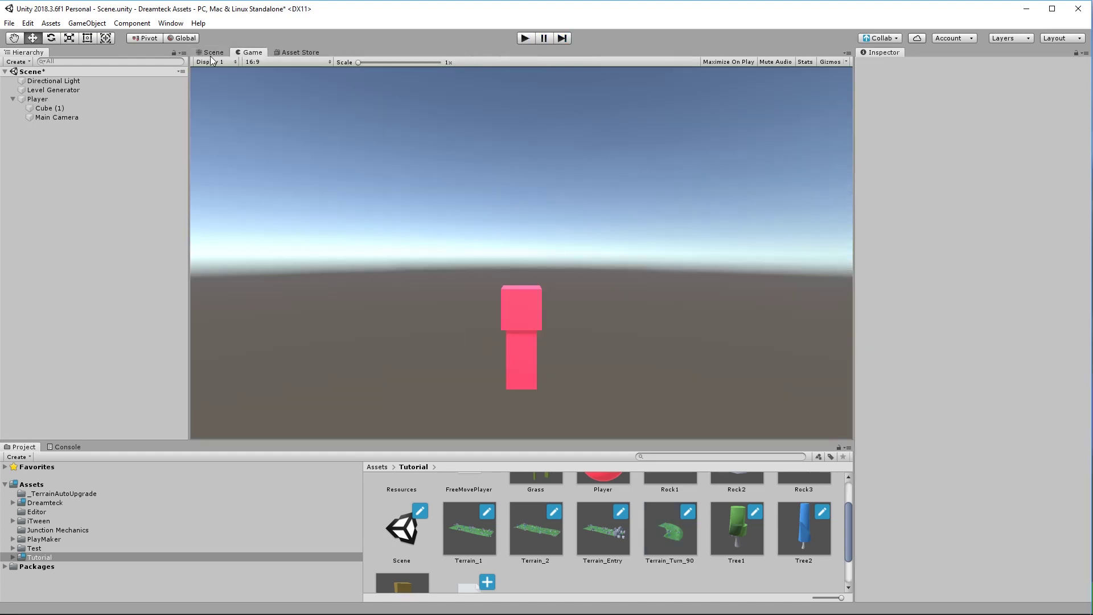
{"action": "left_click", "coordinate": [214, 52]}
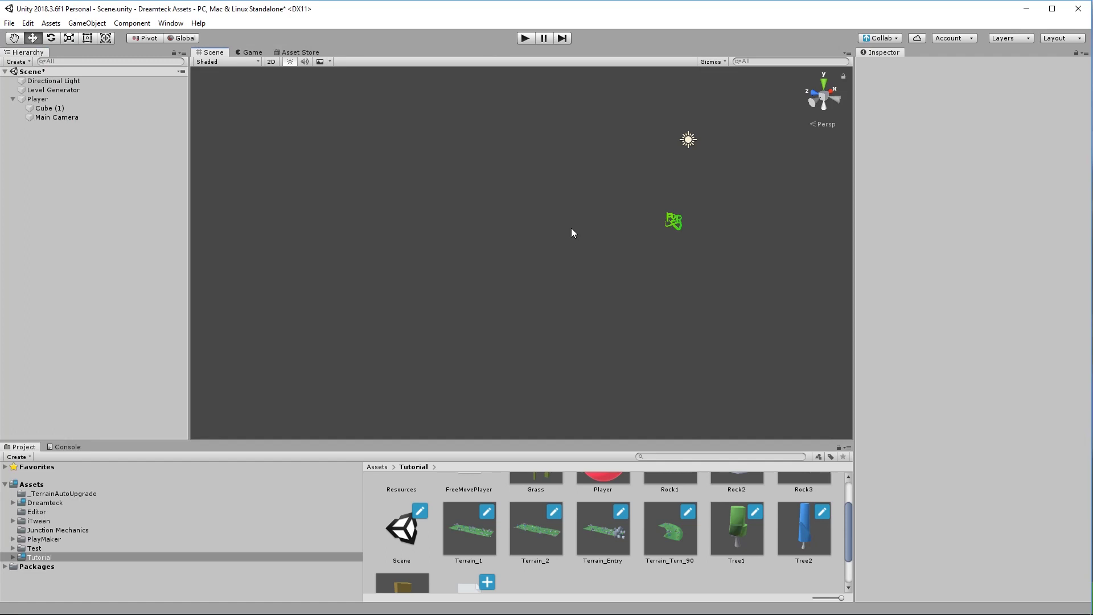
{"action": "scroll", "coordinate": [569, 254], "scroll_direction": "down", "scroll_amount": 4}
{"action": "left_click_drag", "start_coordinate": [469, 529], "coordinate": [114, 274]}
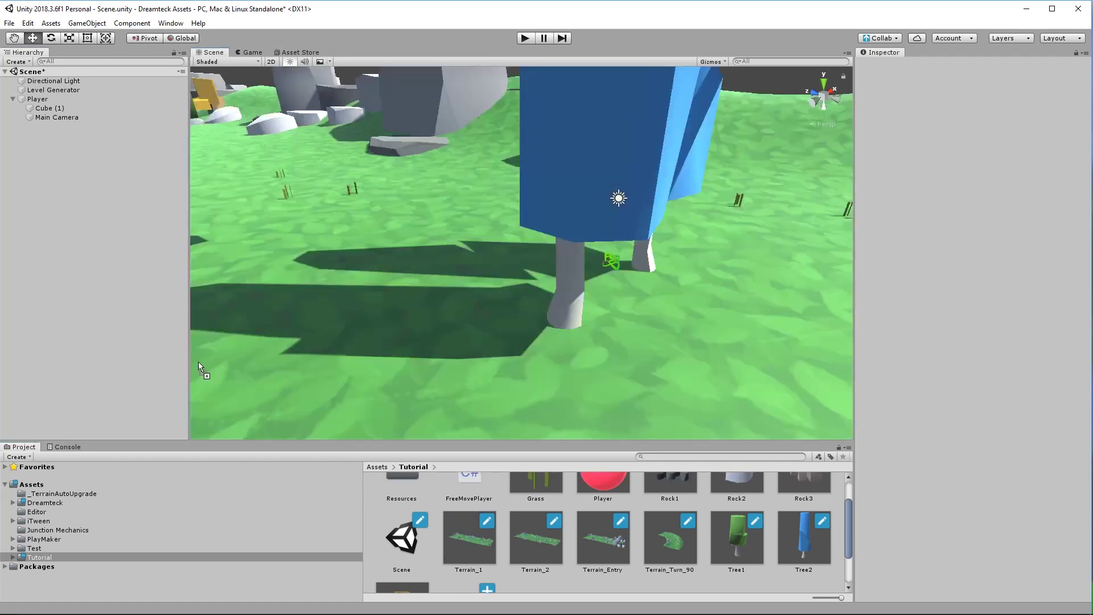
{"action": "scroll", "coordinate": [512, 336], "scroll_direction": "down", "scroll_amount": 8}
{"action": "key", "text": "f"}
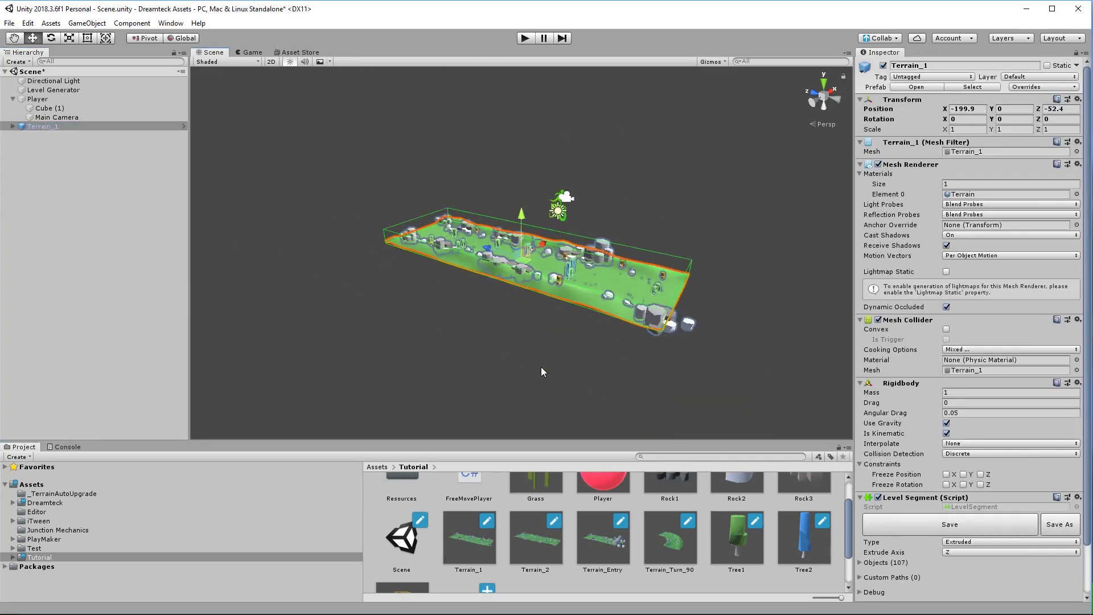
{"action": "left_click_drag", "start_coordinate": [541, 366], "coordinate": [412, 272], "text": "alt"}
Add a Rigidbody component to the Player and freeze its rotation on X, Y and Z.
{"action": "left_click", "coordinate": [41, 99]}
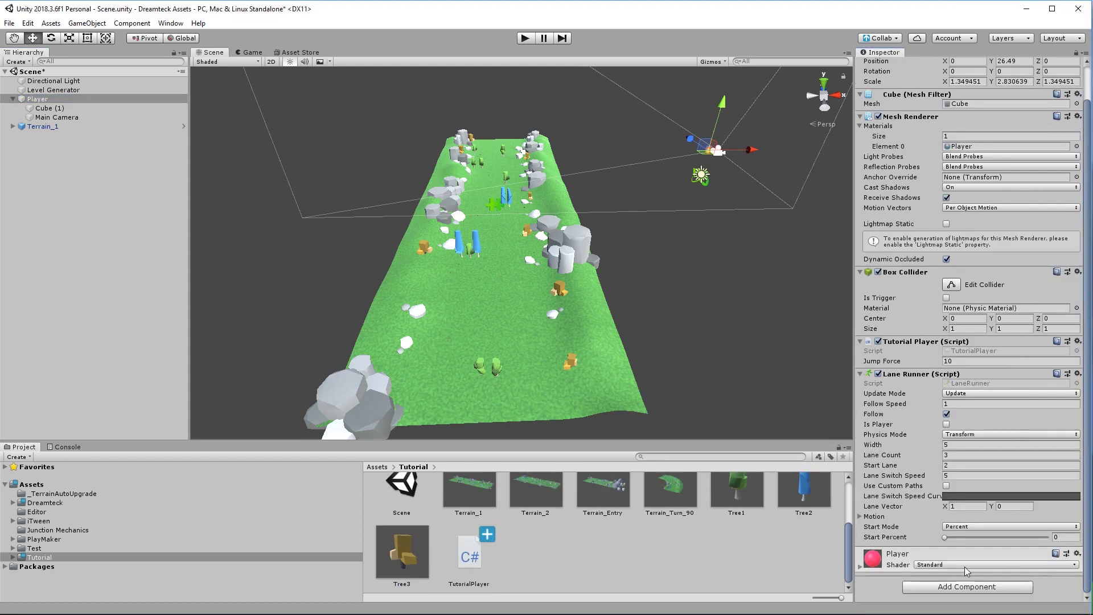
{"action": "left_click", "coordinate": [967, 586]}
{"action": "type", "text": "rigi"}
{"action": "left_click", "coordinate": [934, 451]}
{"action": "left_click", "coordinate": [947, 537]}
{"action": "left_click", "coordinate": [964, 537]}
{"action": "left_click", "coordinate": [981, 537]}
Set the Player's Lane Runner to Width 30, Physics Mode Rigidbody and Update Mode Fixed Update.
{"action": "left_click", "coordinate": [974, 383]}
{"action": "left_click", "coordinate": [967, 331]}
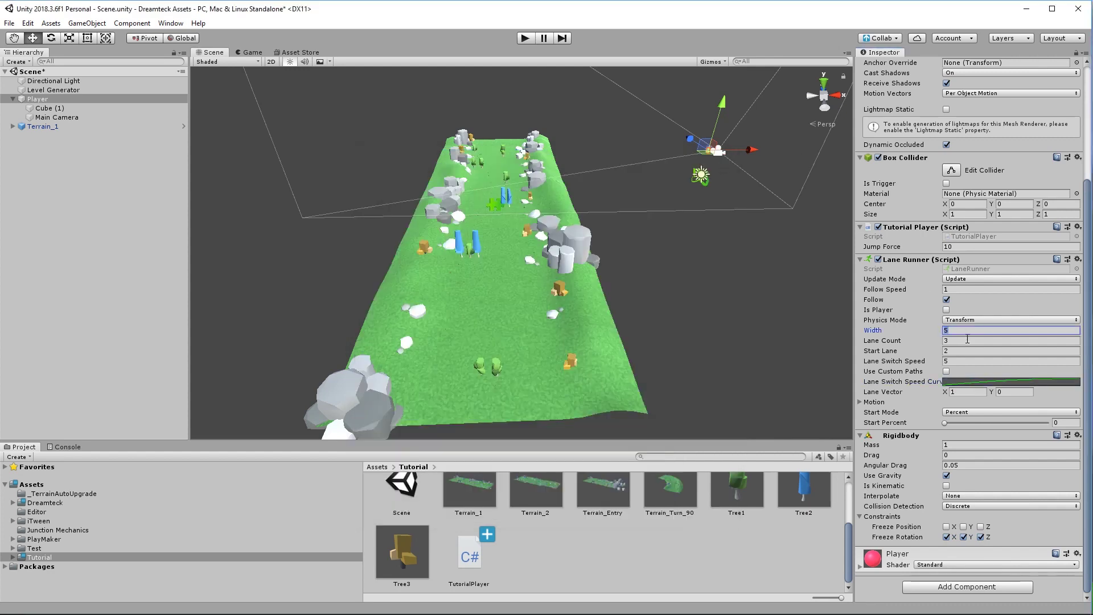
{"action": "type", "text": "30"}
{"action": "left_click", "coordinate": [970, 320]}
{"action": "left_click", "coordinate": [970, 343]}
{"action": "left_click", "coordinate": [970, 269]}
{"action": "left_click", "coordinate": [969, 279]}
{"action": "left_click", "coordinate": [970, 300]}
Exclude Y position from the Lane Runner's motion, set Follow Speed to 30, and enable Is Player and Use Custom Paths.
{"action": "left_click", "coordinate": [865, 402]}
{"action": "left_click", "coordinate": [995, 423]}
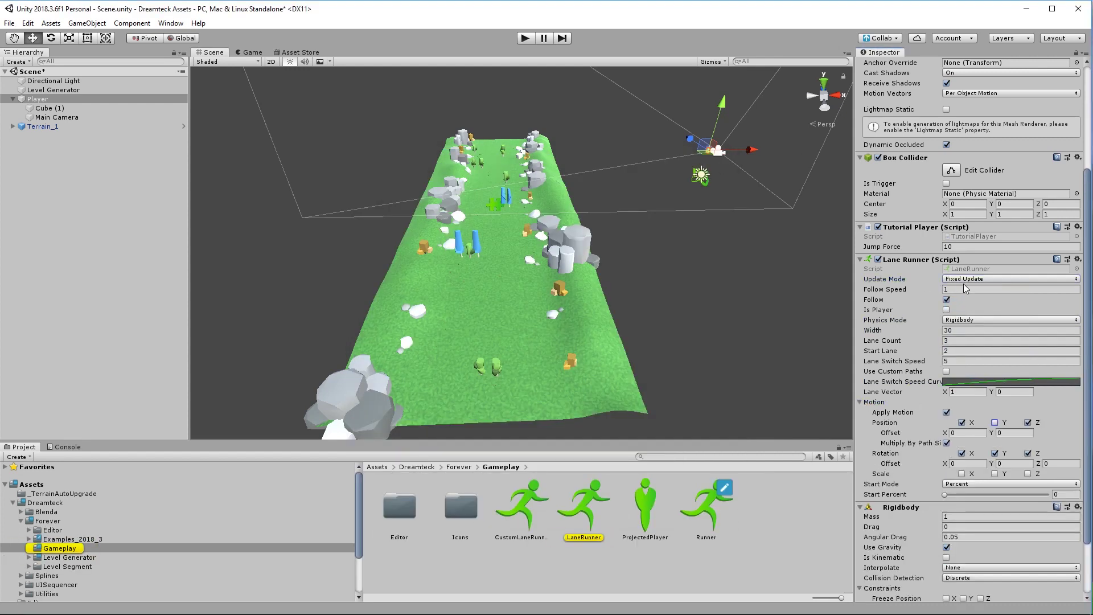
{"action": "left_click", "coordinate": [967, 289]}
{"action": "type", "text": "30"}
{"action": "left_click", "coordinate": [860, 402]}
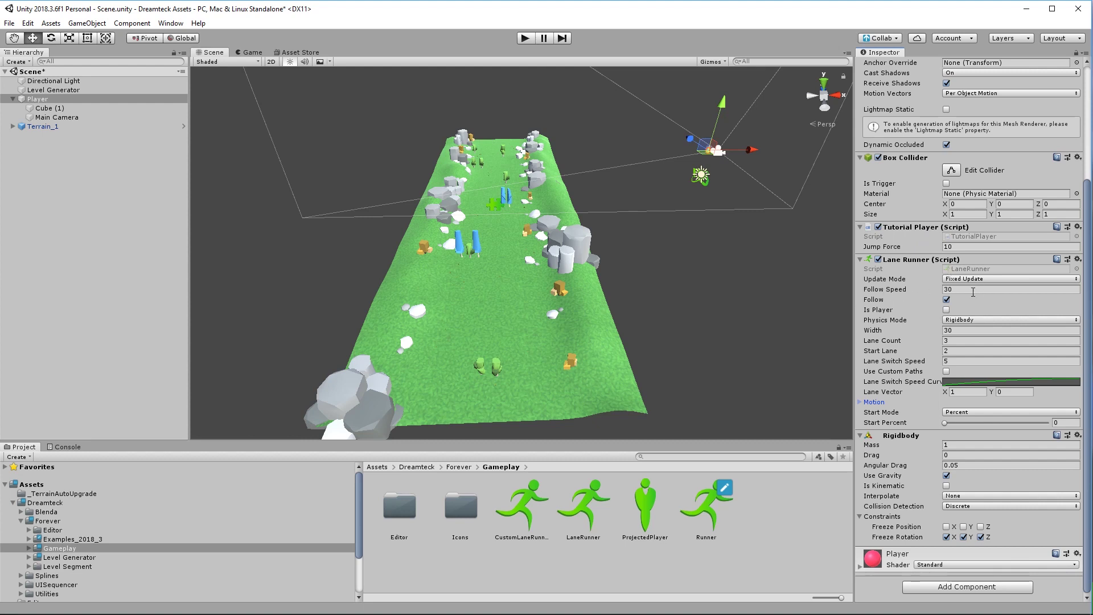
{"action": "left_click", "coordinate": [947, 310]}
Delete the Terrain_1 segment from the scene and run the game to check the Player's lane movement.
{"action": "left_click", "coordinate": [518, 308]}
{"action": "key", "text": "Delete"}
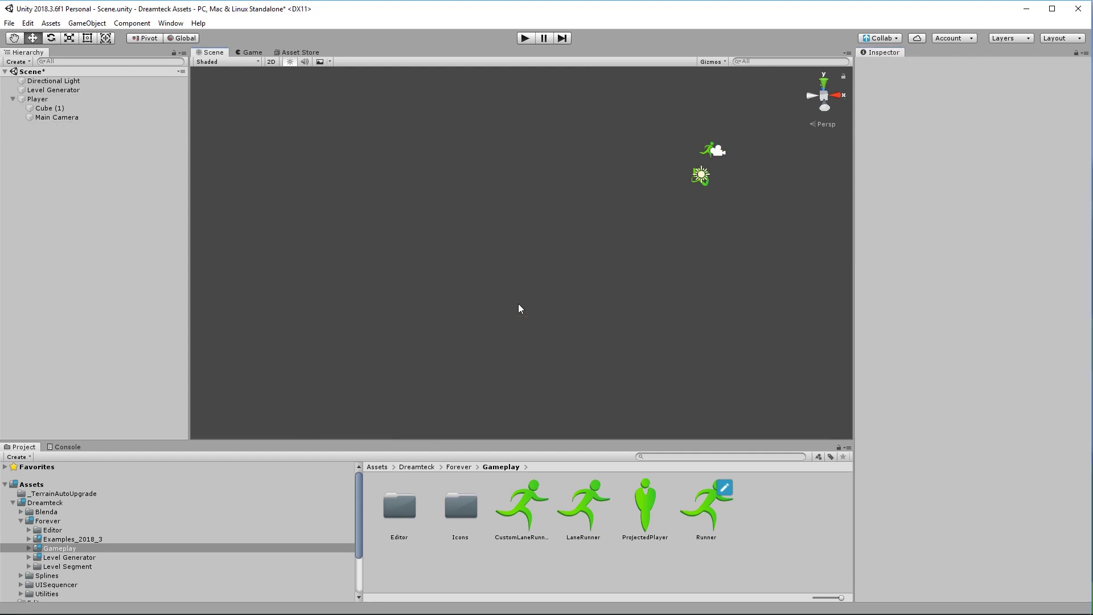
{"action": "left_click", "coordinate": [526, 38]}
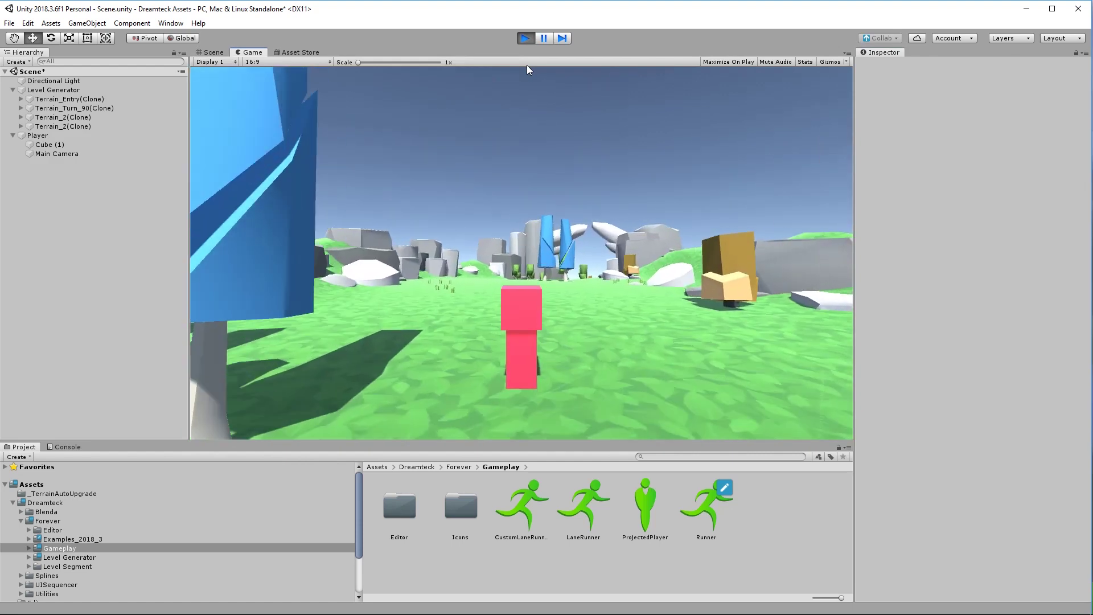
{"action": "left_click", "coordinate": [526, 38]}
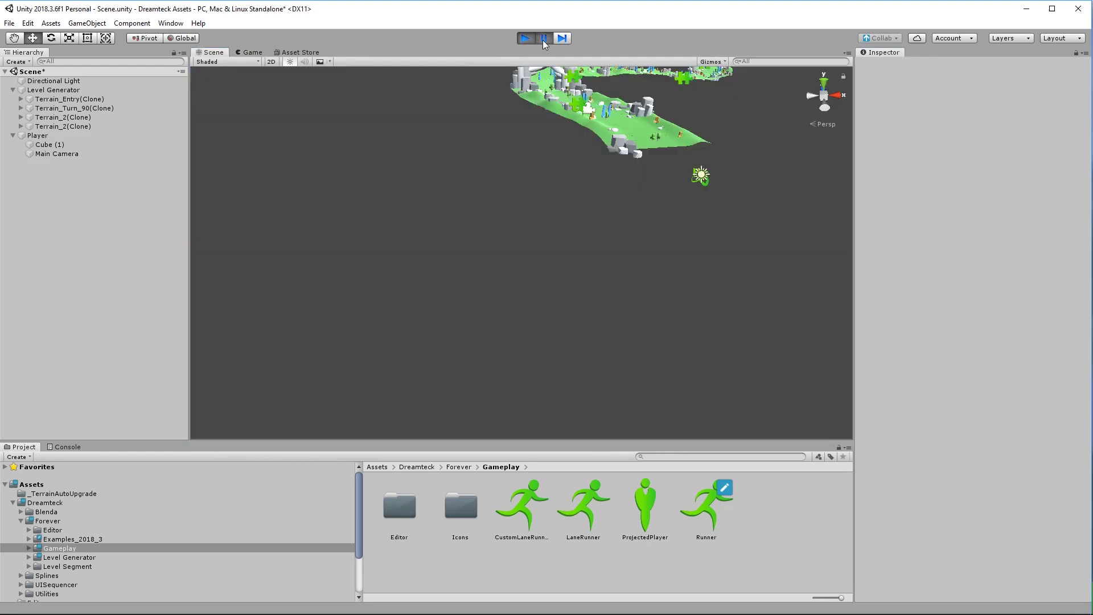
{"action": "left_click", "coordinate": [38, 99]}
{"action": "scroll", "coordinate": [606, 292], "scroll_direction": "down", "scroll_amount": 2}
{"action": "middle_click_drag", "start_coordinate": [606, 293], "coordinate": [578, 302]}
{"action": "scroll", "coordinate": [579, 303], "scroll_direction": "down", "scroll_amount": 1}
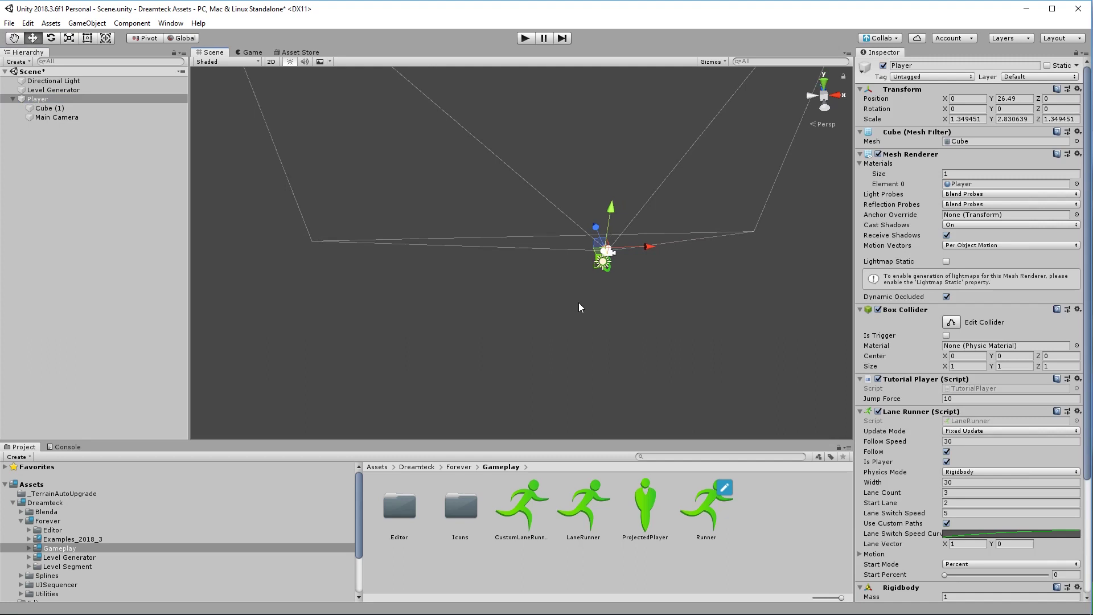
Place the Terrain_Entry segment from the Tutorial folder in the scene and frame it.
{"action": "scroll", "coordinate": [140, 551], "scroll_direction": "down", "scroll_amount": 3}
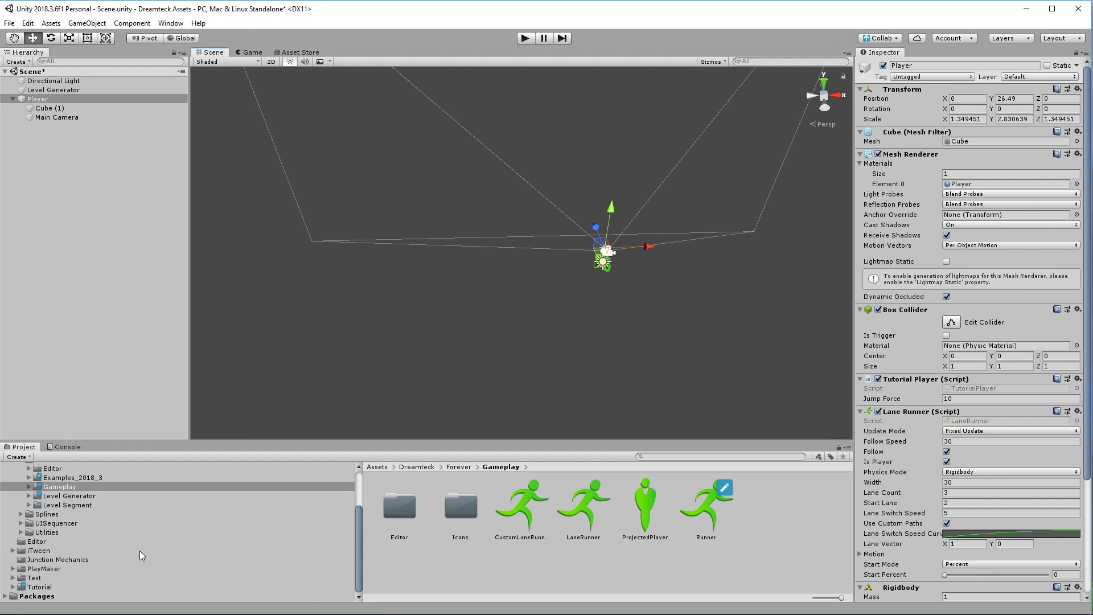
{"action": "left_click", "coordinate": [39, 587]}
{"action": "scroll", "coordinate": [604, 548], "scroll_direction": "down", "scroll_amount": 2}
{"action": "left_click_drag", "start_coordinate": [603, 538], "coordinate": [91, 285]}
{"action": "key", "text": "f"}
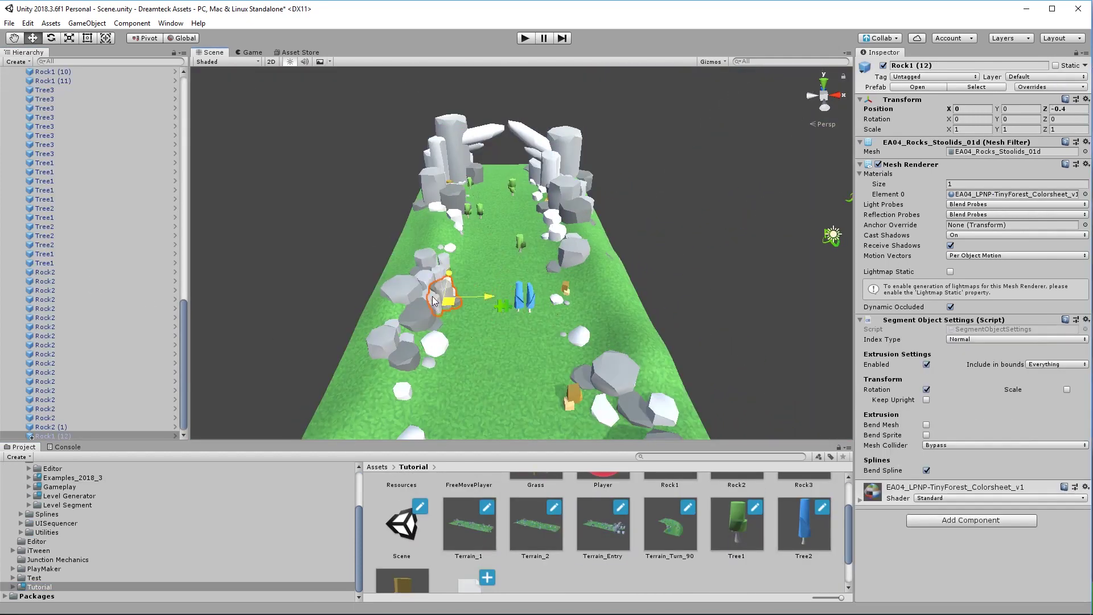
Scale the new Rock1 in Terrain_Entry to about 1.99, rotate it about 53° around Y and move it beside the existing rocks.
{"action": "mouse_move", "coordinate": [457, 302]}
{"action": "left_mouse_down"}
{"action": "mouse_move", "coordinate": [521, 293]}
{"action": "mouse_move", "coordinate": [478, 293]}
{"action": "mouse_move", "coordinate": [464, 315]}
{"action": "left_mouse_up"}
{"action": "key", "text": "r"}
{"action": "key", "text": "w"}
{"action": "key", "text": "e"}
{"action": "key", "text": "w"}
{"action": "middle_click_drag", "start_coordinate": [484, 310], "coordinate": [519, 306]}
{"action": "scroll", "coordinate": [519, 306], "scroll_direction": "up", "scroll_amount": 4}
{"action": "left_click_drag", "start_coordinate": [494, 306], "coordinate": [487, 284]}
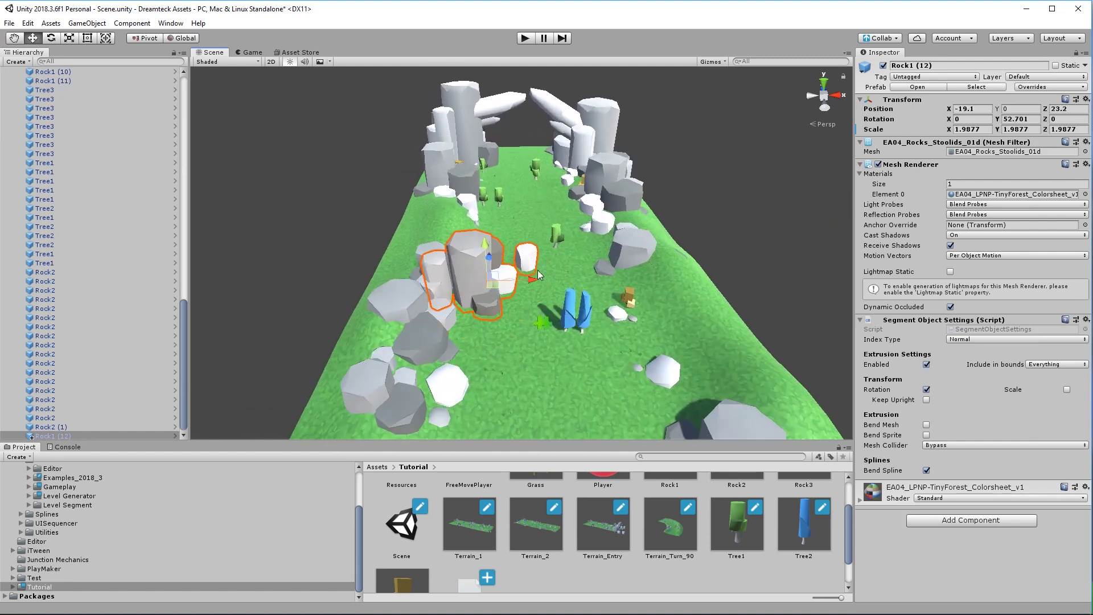
Shift the enlarged Rock1 farther along the terrain to about X -18.9, Z 28.2.
{"action": "middle_click_drag", "start_coordinate": [538, 270], "coordinate": [521, 269]}
{"action": "scroll", "coordinate": [506, 296], "scroll_direction": "down", "scroll_amount": 3}
{"action": "mouse_move", "coordinate": [490, 281]}
{"action": "left_mouse_down"}
{"action": "mouse_move", "coordinate": [477, 278]}
{"action": "mouse_move", "coordinate": [491, 274]}
{"action": "left_mouse_up"}
{"action": "middle_click_drag", "start_coordinate": [489, 304], "coordinate": [461, 312]}
{"action": "scroll", "coordinate": [461, 312], "scroll_direction": "up", "scroll_amount": 3}
{"action": "scroll", "coordinate": [462, 307], "scroll_direction": "down", "scroll_amount": 6}
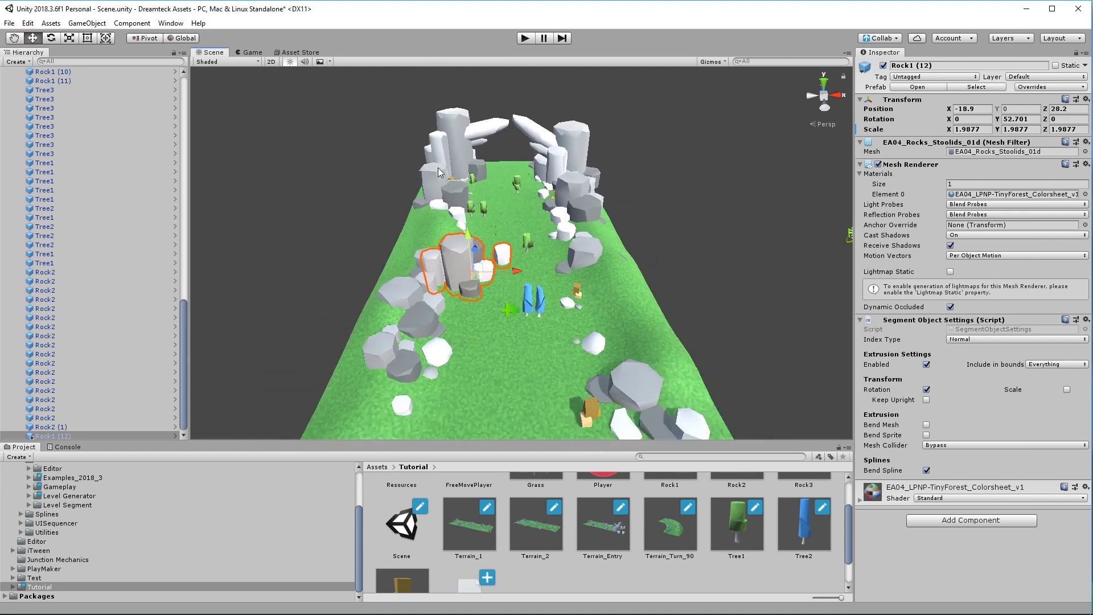
{"action": "scroll", "coordinate": [514, 358], "scroll_direction": "down", "scroll_amount": 3}
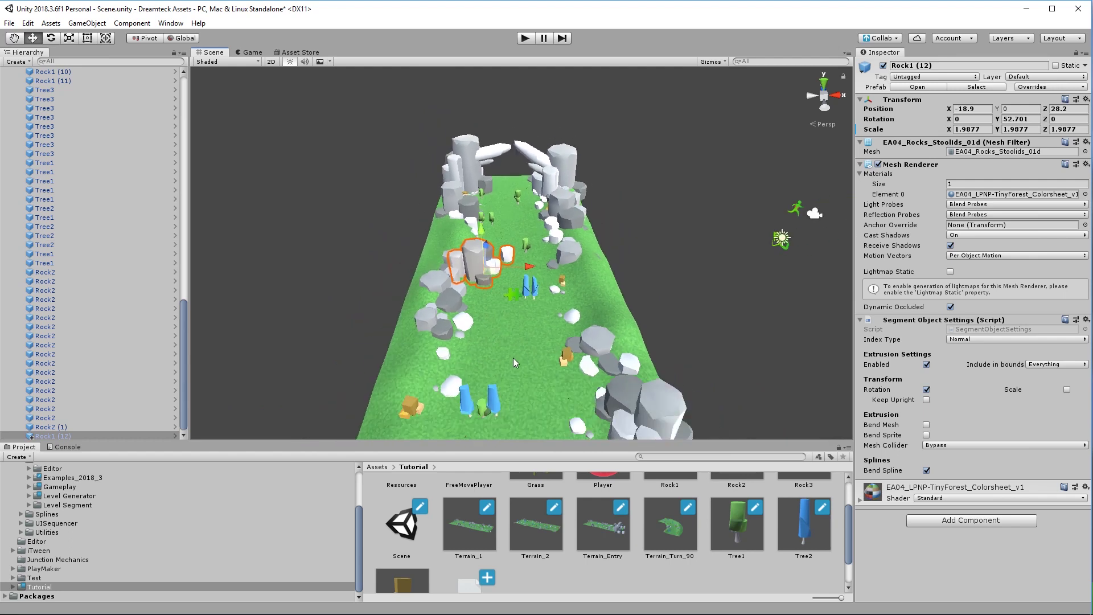
Add a custom path, Lane 1, to the Terrain_Entry segment and select its Point 1.
{"action": "left_click", "coordinate": [514, 356]}
{"action": "scroll", "coordinate": [514, 356], "scroll_direction": "down", "scroll_amount": 2}
{"action": "middle_click_drag", "start_coordinate": [513, 356], "coordinate": [514, 303]}
{"action": "scroll", "coordinate": [888, 501], "scroll_direction": "down", "scroll_amount": 3}
{"action": "left_click", "coordinate": [859, 519]}
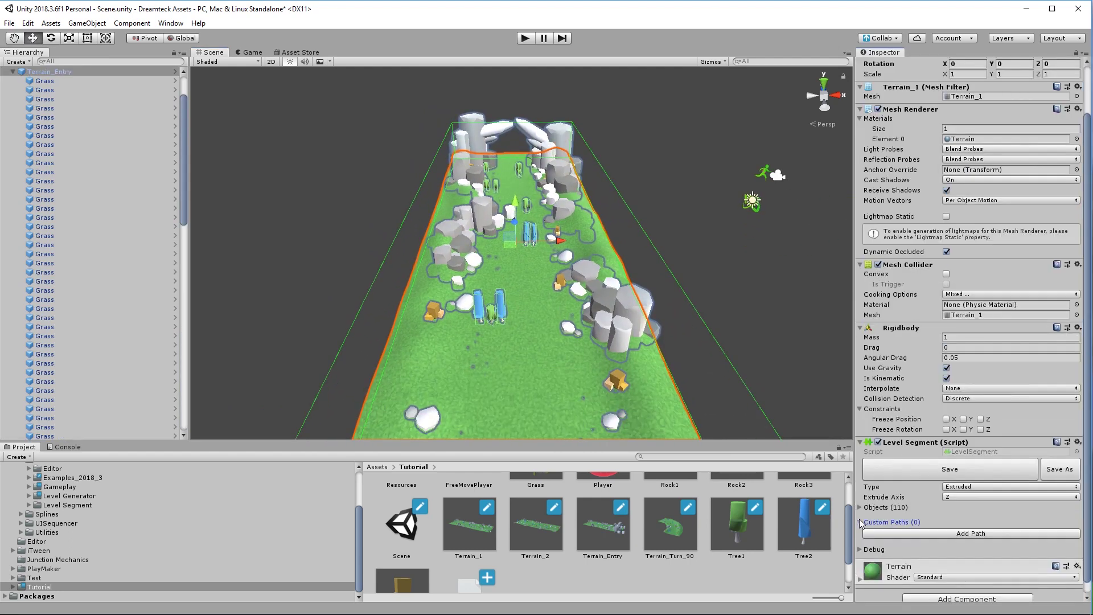
{"action": "scroll", "coordinate": [911, 519], "scroll_direction": "down", "scroll_amount": 1}
{"action": "left_click", "coordinate": [945, 521]}
{"action": "scroll", "coordinate": [544, 310], "scroll_direction": "down", "scroll_amount": 3}
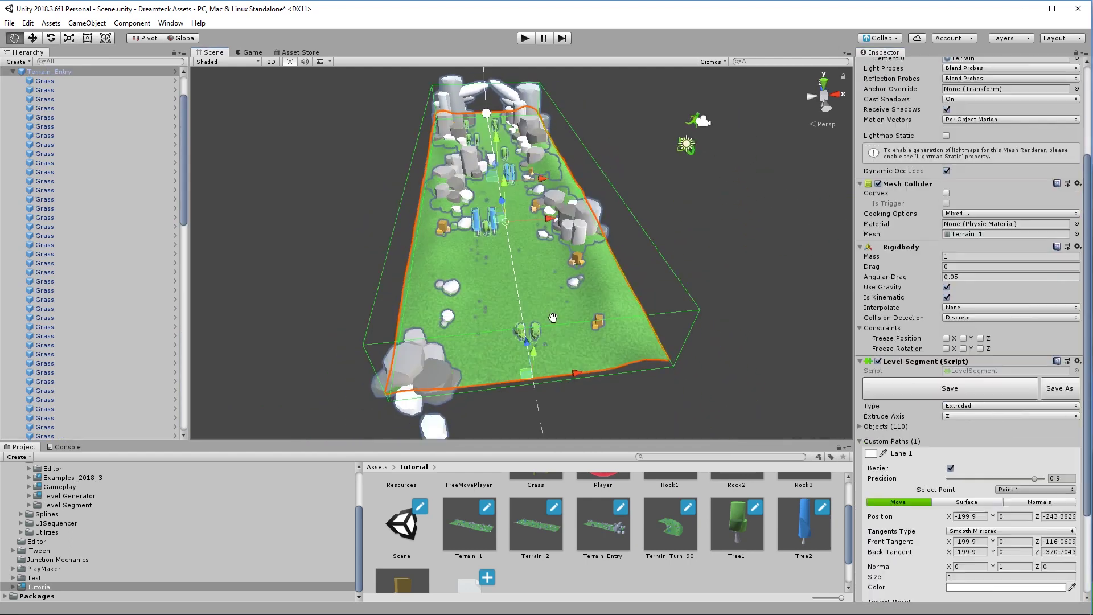
{"action": "left_click_drag", "start_coordinate": [462, 300], "coordinate": [586, 318], "text": "alt"}
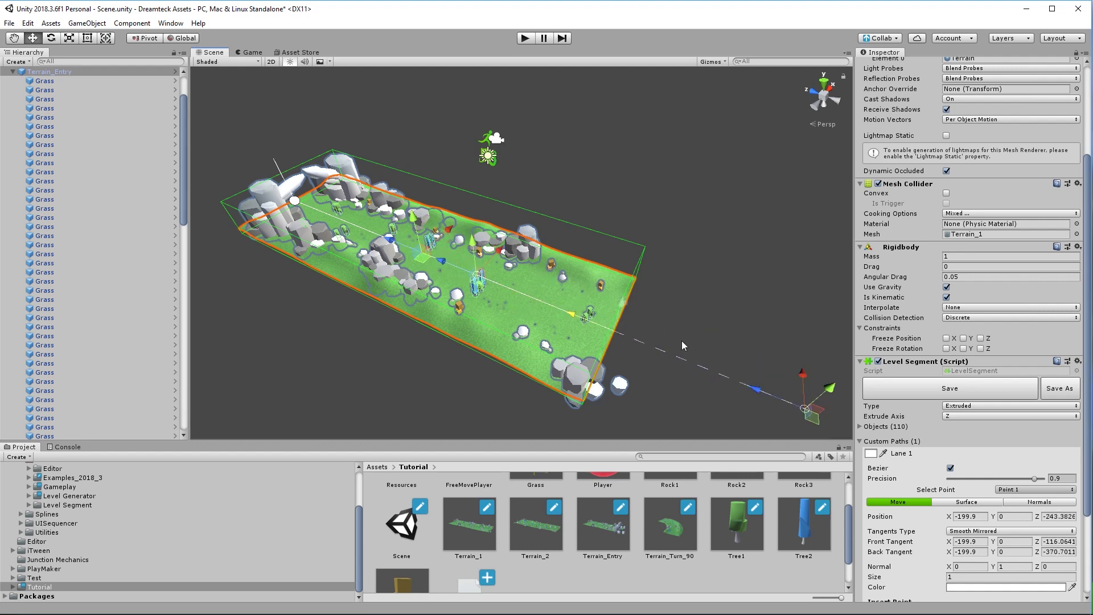
{"action": "left_click_drag", "start_coordinate": [685, 342], "coordinate": [525, 312], "text": "alt"}
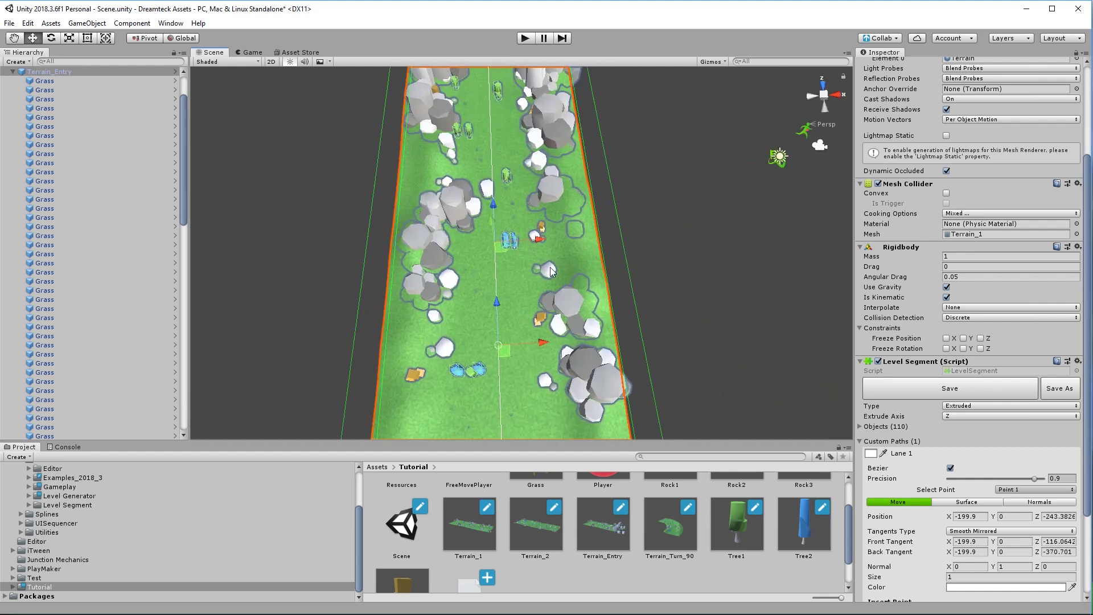
Insert a point at the start of Terrain_Entry's Lane 1 path and move Point 2 to about X -191, Z -6.
{"action": "scroll", "coordinate": [934, 495], "scroll_direction": "down", "scroll_amount": 5}
{"action": "left_click", "coordinate": [933, 496]}
{"action": "middle_click_drag", "start_coordinate": [535, 321], "coordinate": [537, 372]}
{"action": "left_click", "coordinate": [497, 314]}
{"action": "left_click_drag", "start_coordinate": [502, 312], "coordinate": [513, 250]}
{"action": "middle_click_drag", "start_coordinate": [513, 251], "coordinate": [511, 322]}
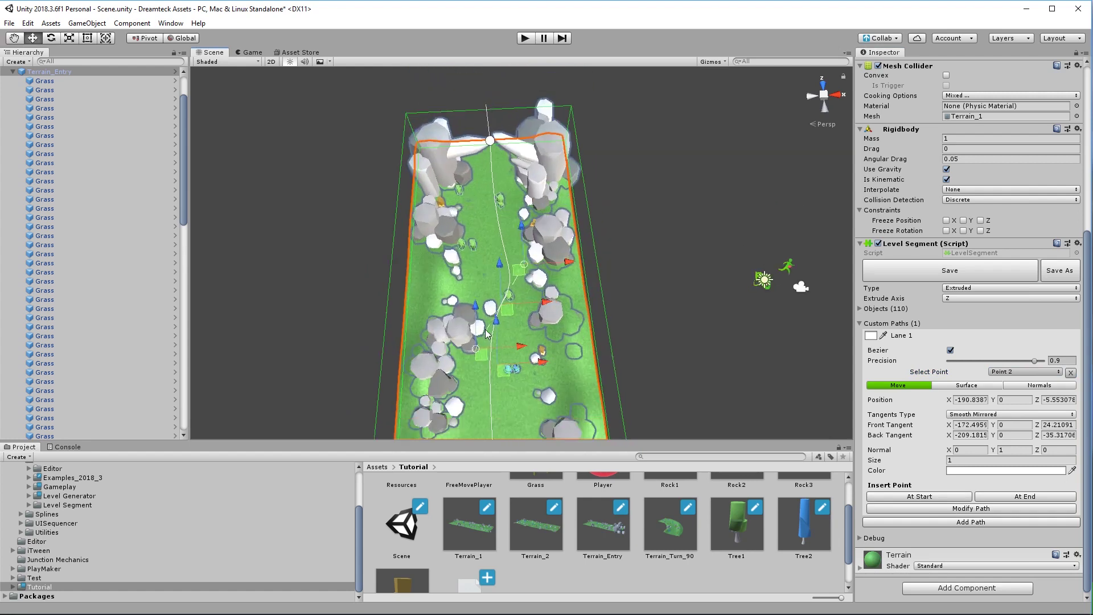
Reposition Lane 1's Point 2 between the rocks at about X -187, Z -26 and lengthen its tangents.
{"action": "scroll", "coordinate": [487, 333], "scroll_direction": "up", "scroll_amount": 5}
{"action": "left_click_drag", "start_coordinate": [494, 330], "coordinate": [496, 361]}
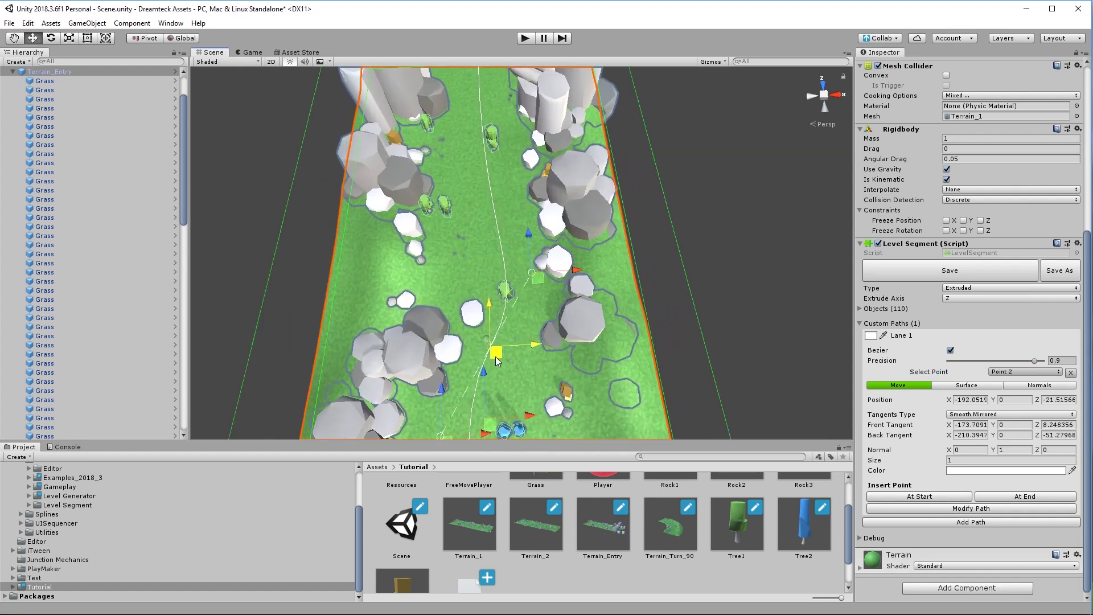
{"action": "middle_click_drag", "start_coordinate": [496, 357], "coordinate": [516, 285]}
{"action": "left_click_drag", "start_coordinate": [517, 284], "coordinate": [526, 289]}
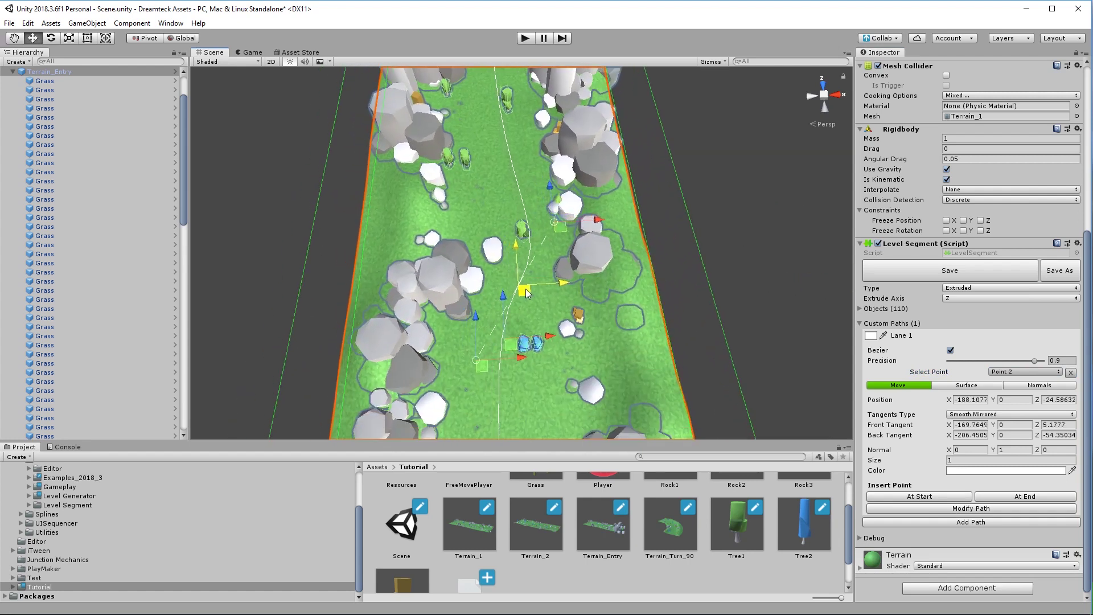
{"action": "scroll", "coordinate": [527, 294], "scroll_direction": "down", "scroll_amount": 5}
{"action": "middle_click_drag", "start_coordinate": [526, 293], "coordinate": [499, 285]}
{"action": "left_click_drag", "start_coordinate": [499, 285], "coordinate": [497, 285]}
{"action": "scroll", "coordinate": [498, 286], "scroll_direction": "up", "scroll_amount": 3}
Set the size of Lane 1's Point 2 to 0.1.
{"action": "left_click", "coordinate": [966, 461]}
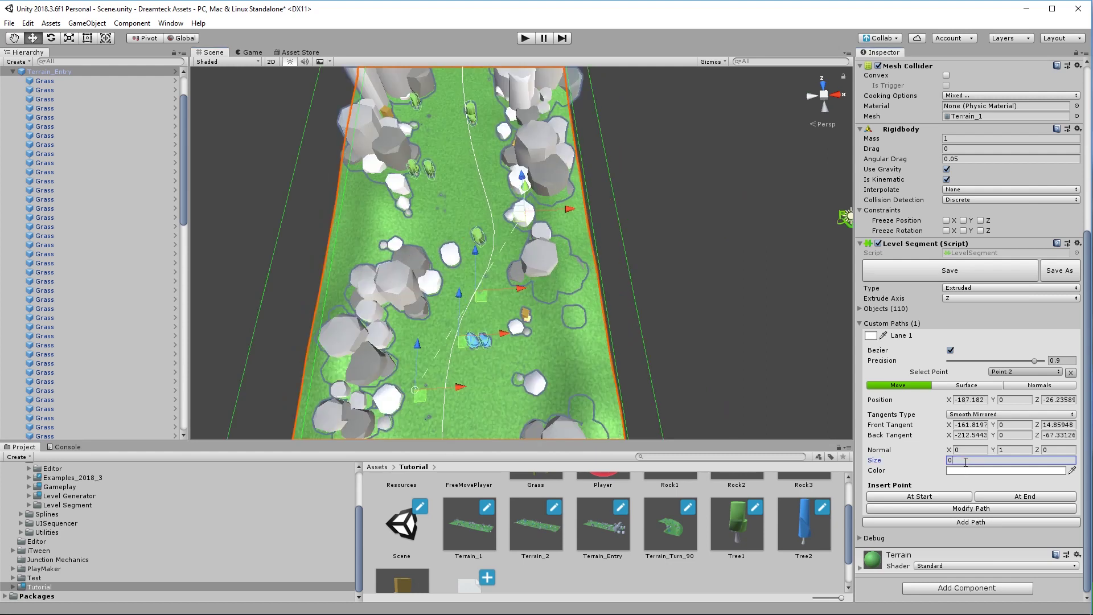
{"action": "key", "text": "Return"}
{"action": "scroll", "coordinate": [526, 277], "scroll_direction": "up", "scroll_amount": 2}
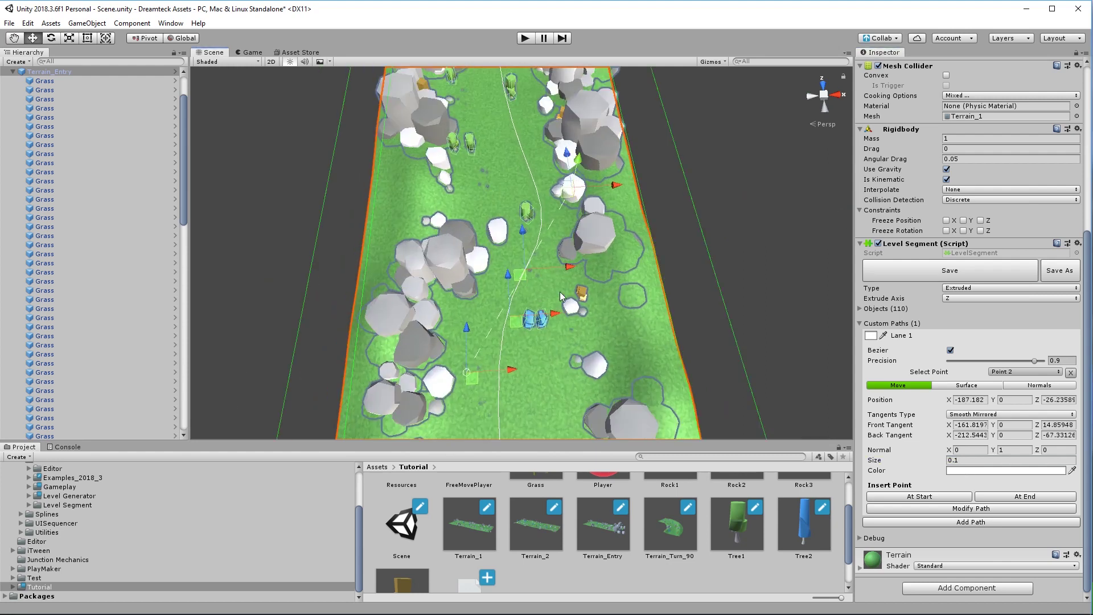
Close Lane 1's point and path settings, check the path along Terrain_Entry, and save the segment.
{"action": "scroll", "coordinate": [561, 298], "scroll_direction": "down", "scroll_amount": 6}
{"action": "middle_click_drag", "start_coordinate": [645, 272], "coordinate": [545, 268]}
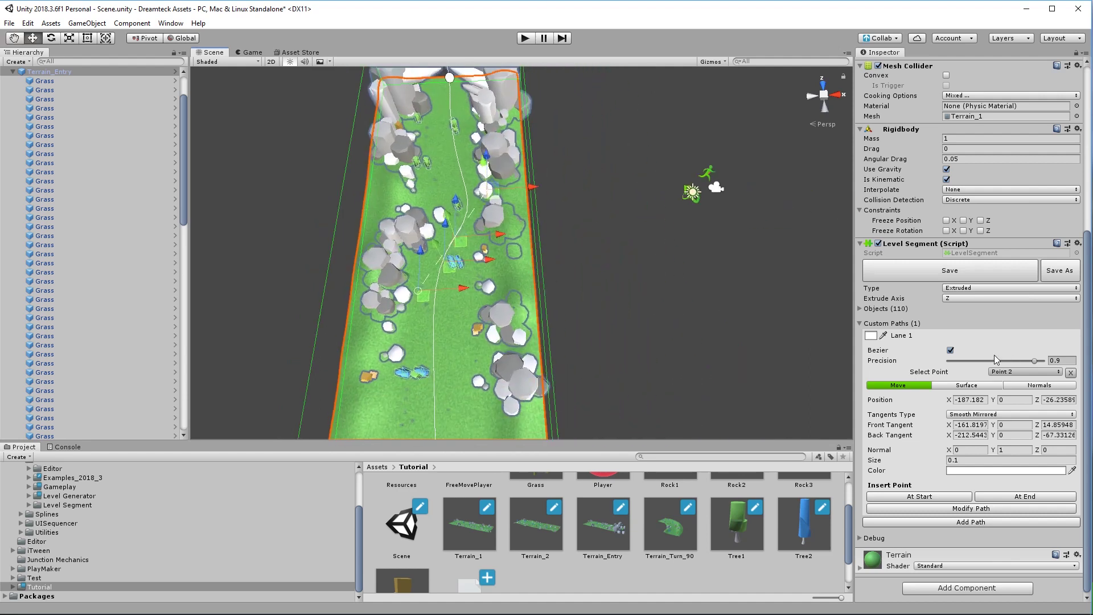
{"action": "left_click", "coordinate": [933, 334]}
{"action": "middle_click_drag", "start_coordinate": [408, 207], "coordinate": [471, 124]}
{"action": "scroll", "coordinate": [471, 125], "scroll_direction": "down", "scroll_amount": 2}
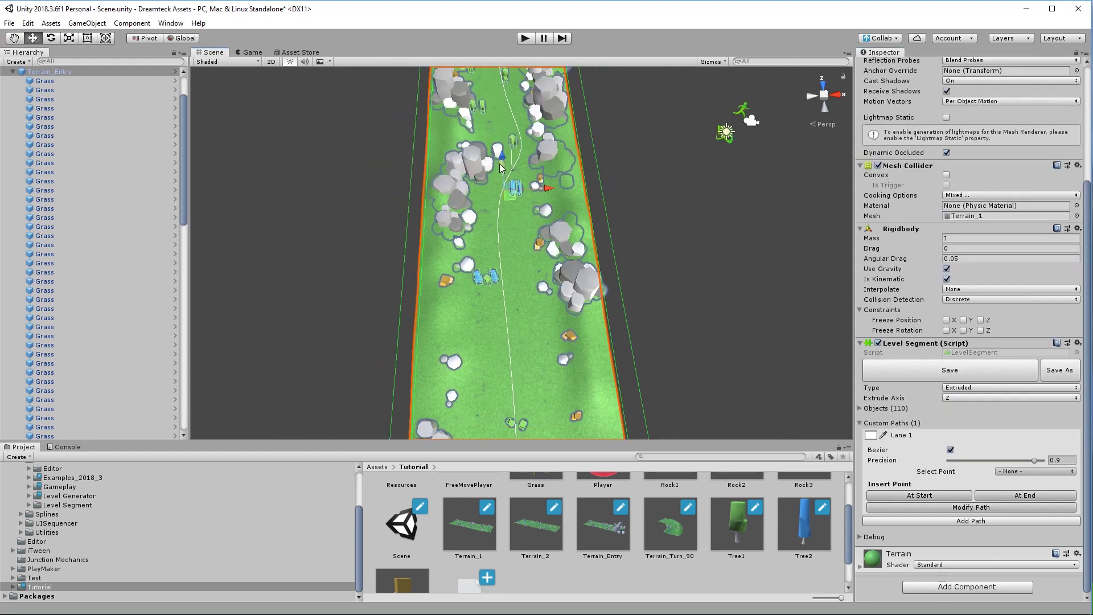
{"action": "scroll", "coordinate": [500, 167], "scroll_direction": "down", "scroll_amount": 1}
{"action": "left_click", "coordinate": [860, 424]}
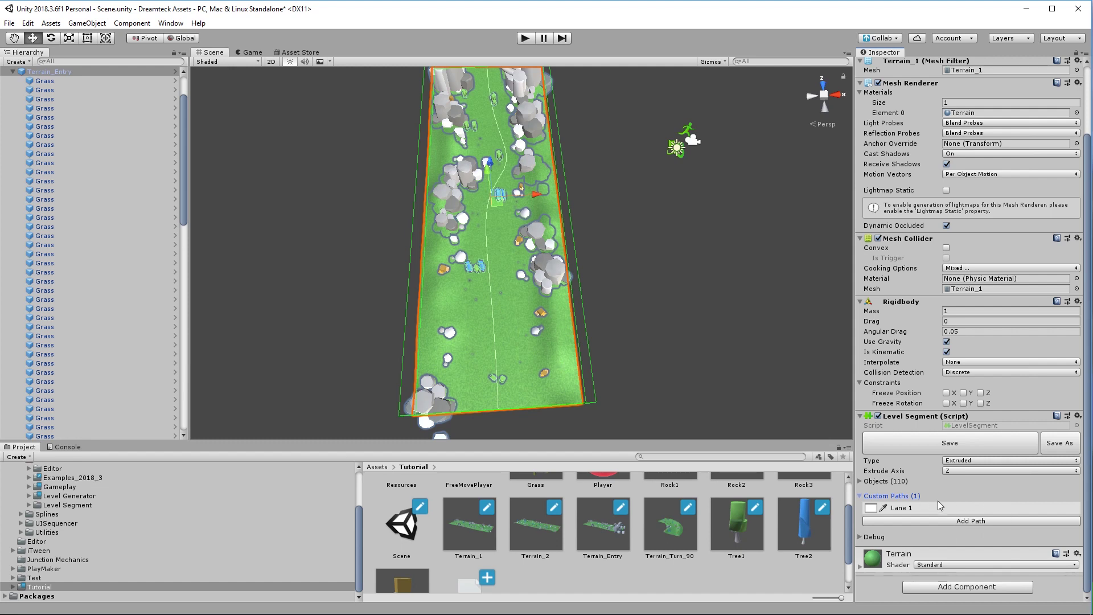
{"action": "scroll", "coordinate": [492, 419], "scroll_direction": "down", "scroll_amount": 2}
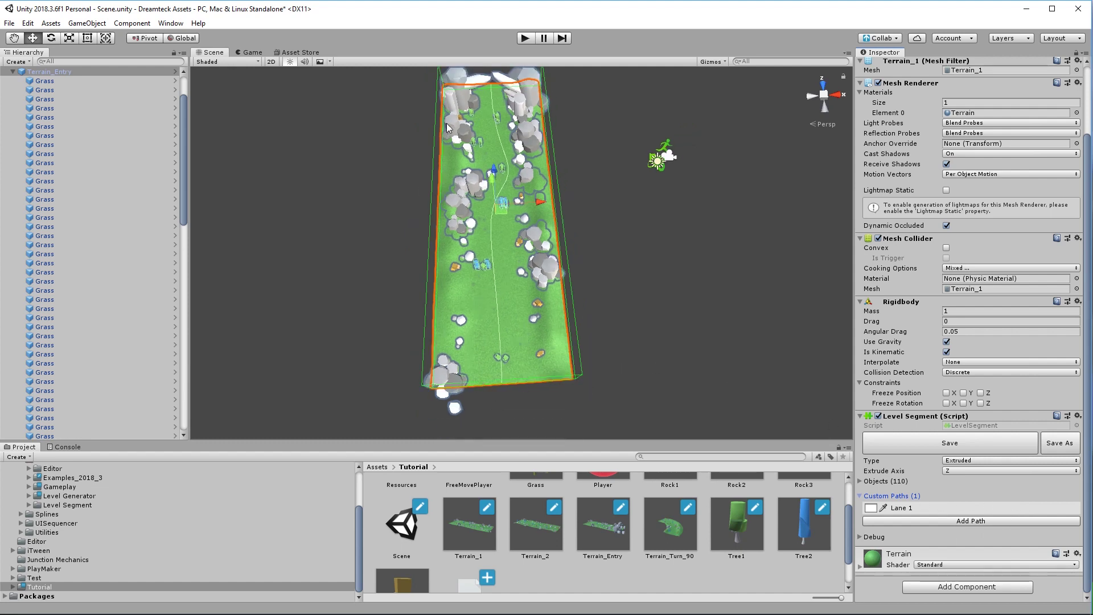
{"action": "middle_click_drag", "start_coordinate": [524, 378], "coordinate": [528, 386]}
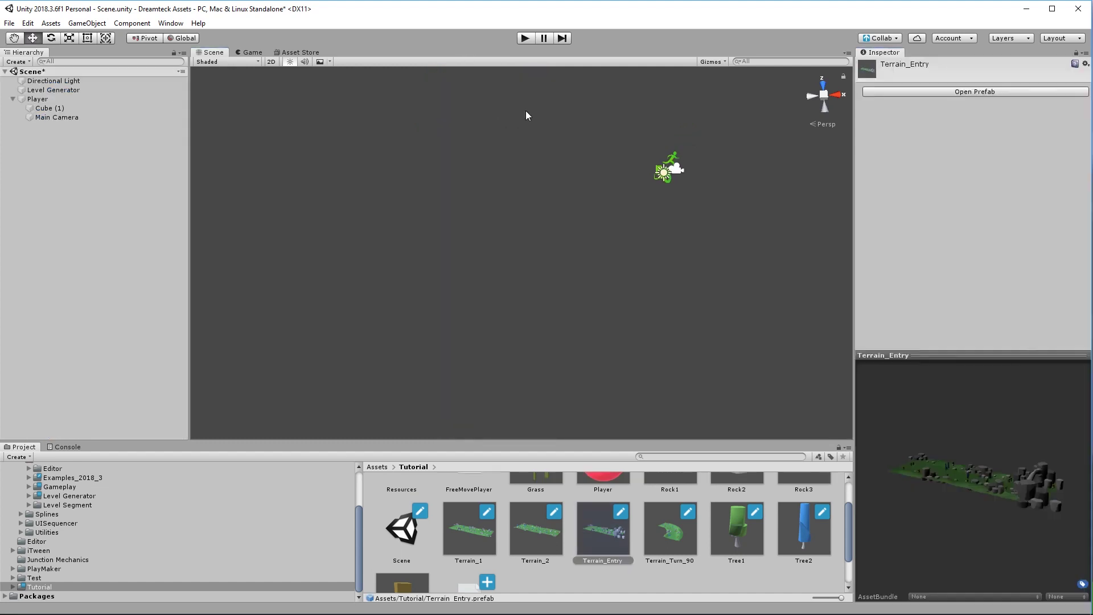
Play-test the scene, inspecting Lane 1 on the paused Terrain_Entry clone before resuming the run.
{"action": "left_click", "coordinate": [524, 40]}
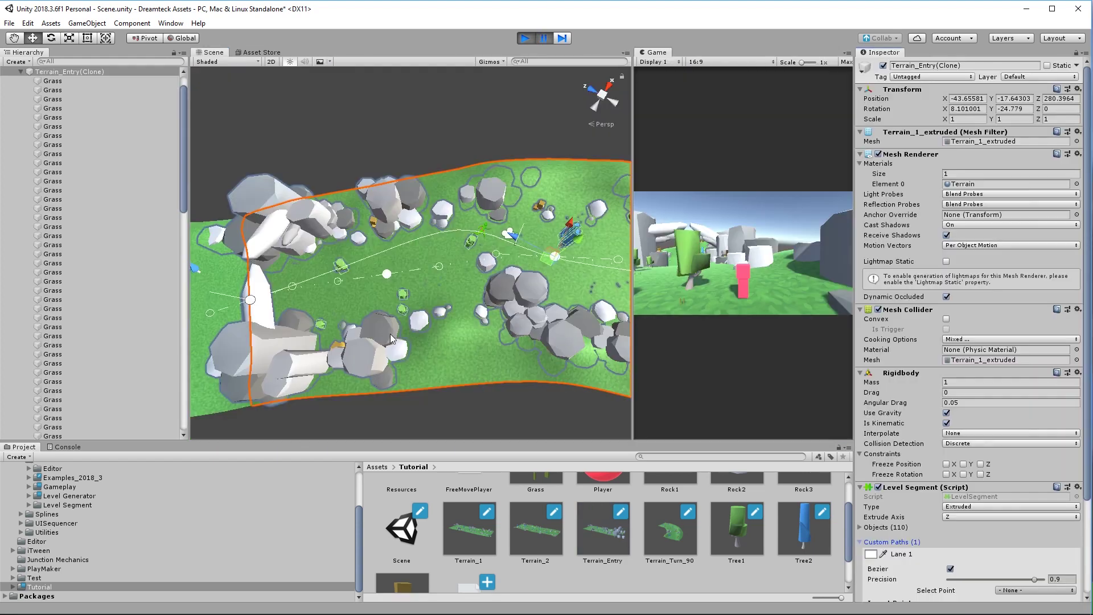
{"action": "left_click_drag", "start_coordinate": [391, 334], "coordinate": [491, 328], "text": "alt"}
{"action": "left_click", "coordinate": [544, 38]}
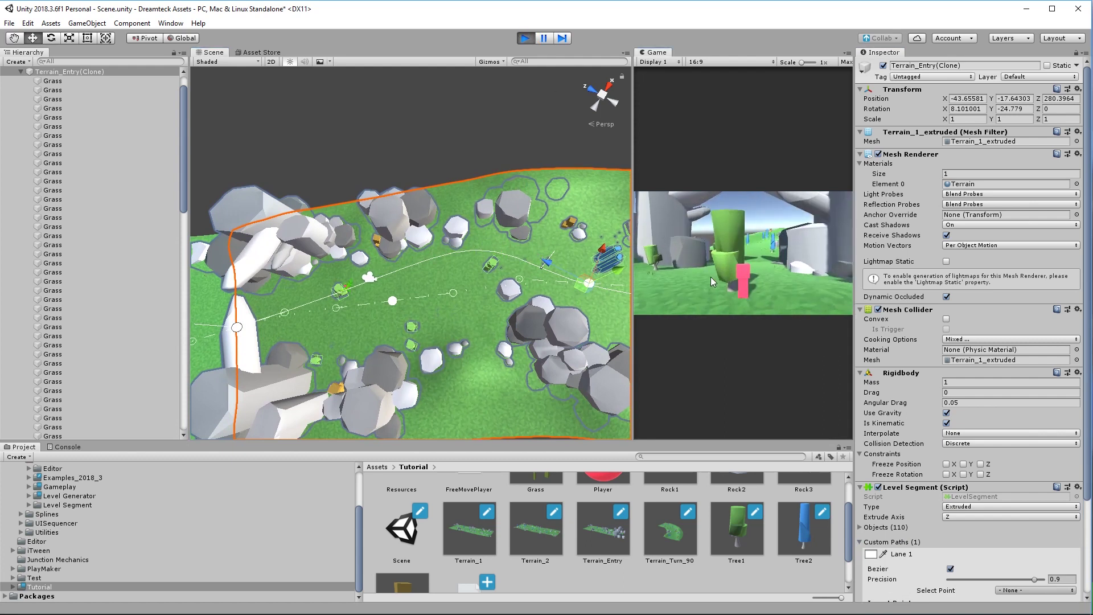
{"action": "scroll", "coordinate": [371, 344], "scroll_direction": "up", "scroll_amount": 1}
Restart the play test, pause and resume it, and watch the Player follow Lane 1 past Point 2 on the Terrain_Entry clone.
{"action": "left_click", "coordinate": [525, 38]}
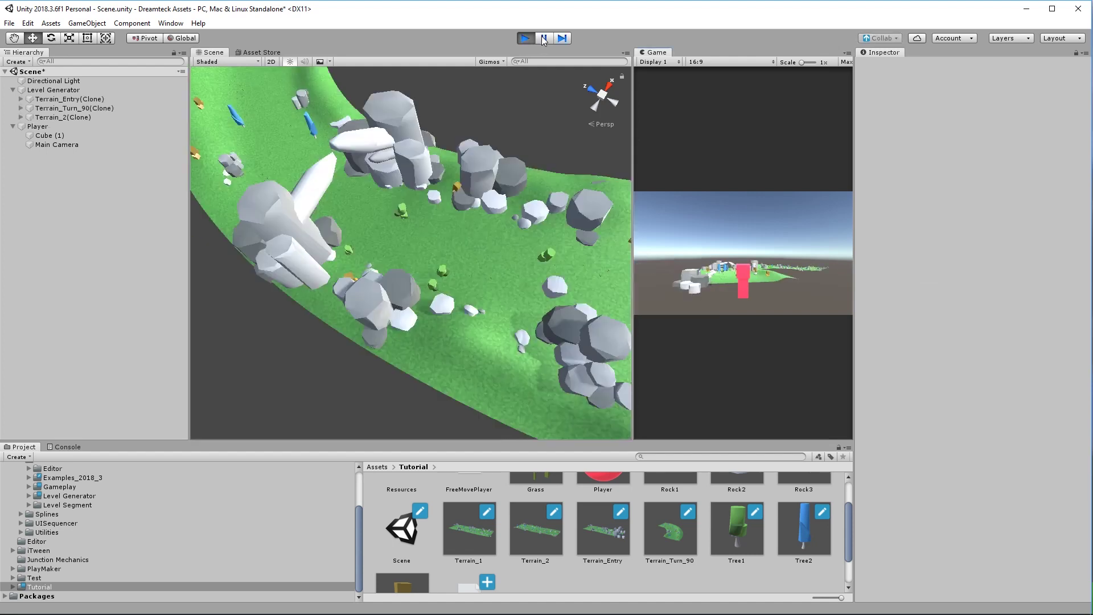
{"action": "left_click", "coordinate": [542, 38]}
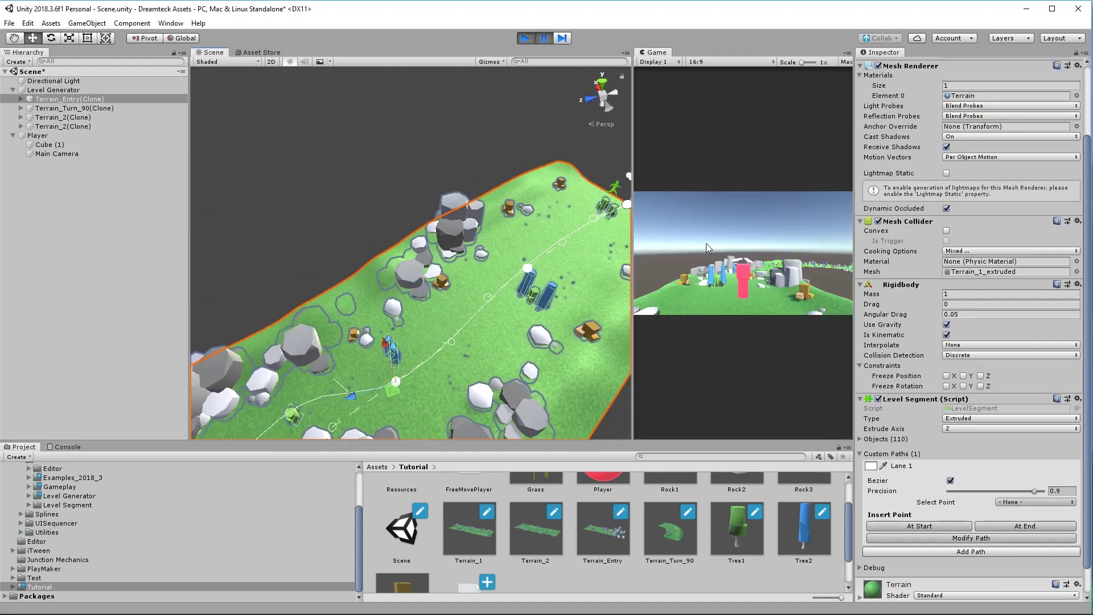
{"action": "left_click", "coordinate": [543, 40]}
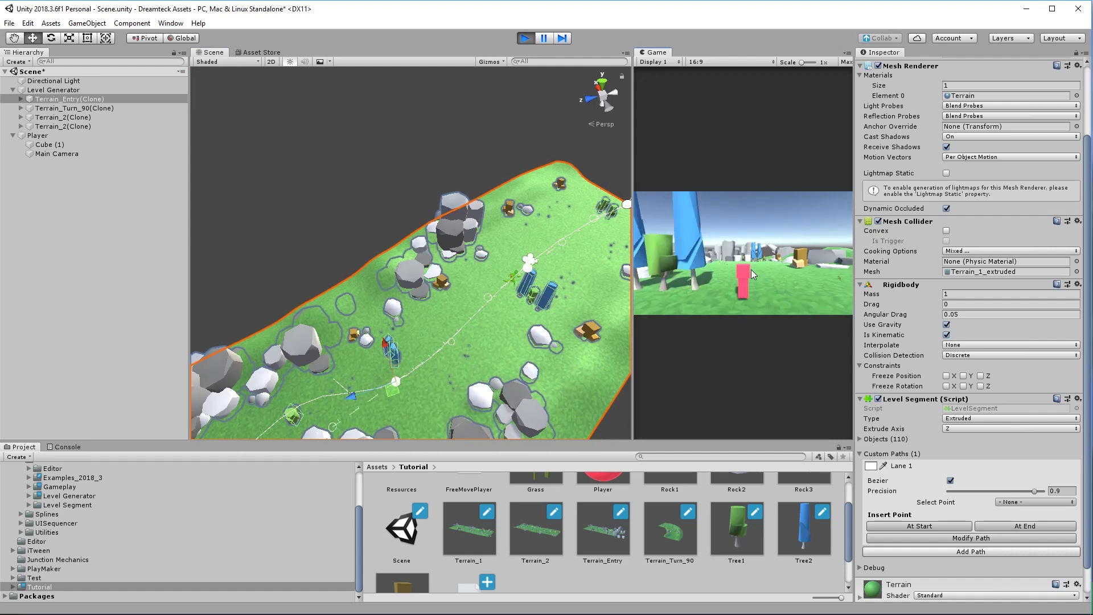
{"action": "right_click_drag", "start_coordinate": [458, 234], "coordinate": [439, 288]}
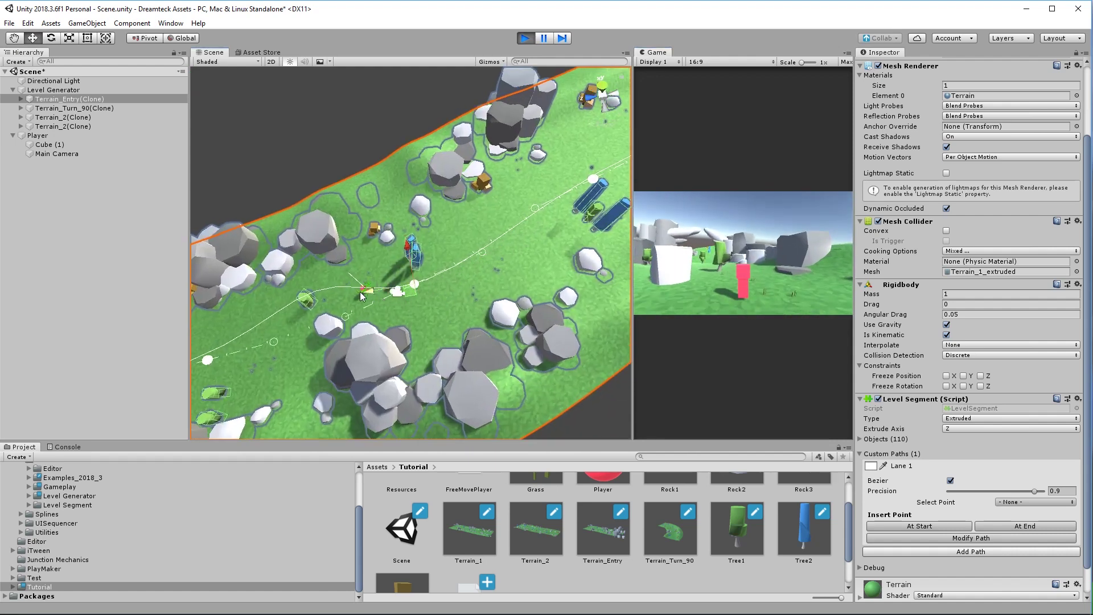
{"action": "right_click_drag", "start_coordinate": [364, 291], "coordinate": [317, 294]}
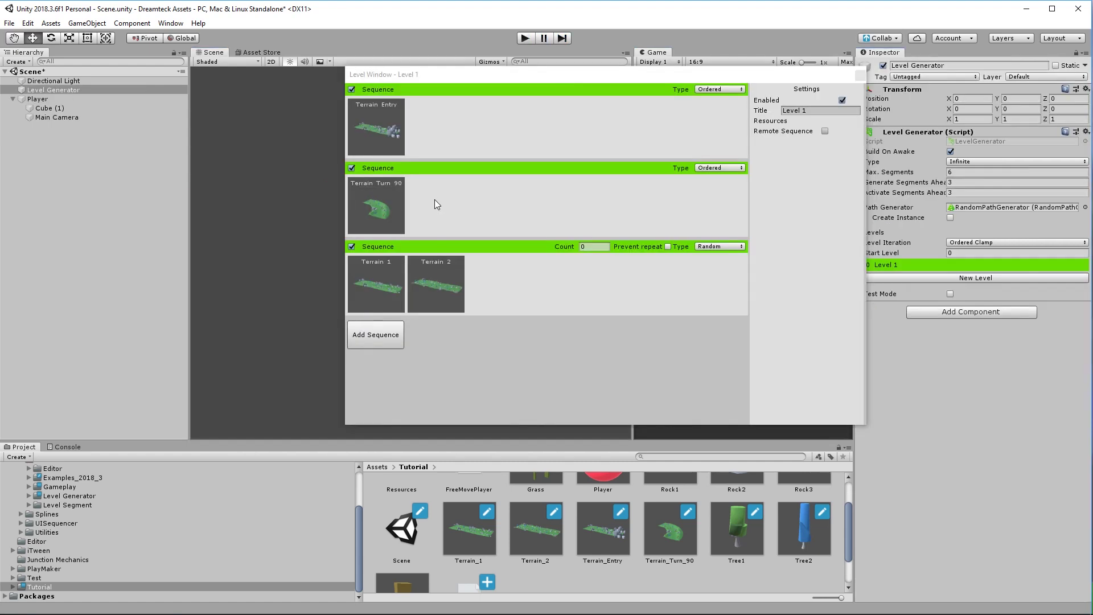
Delete the sequence containing Terrain Turn 90 from Level 1.
{"action": "right_click", "coordinate": [435, 169]}
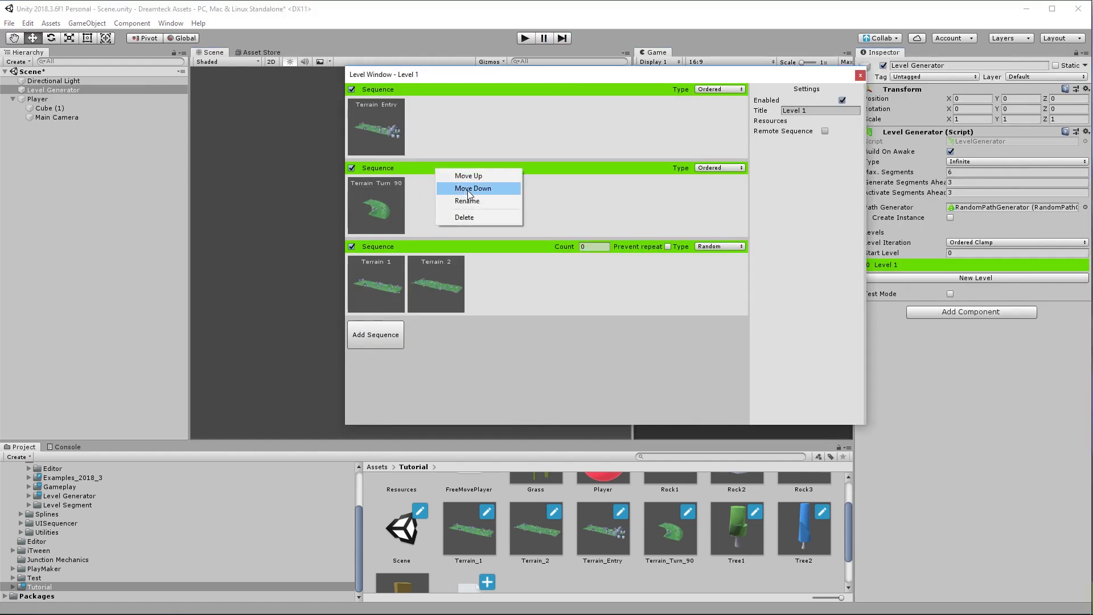
{"action": "left_click", "coordinate": [459, 216]}
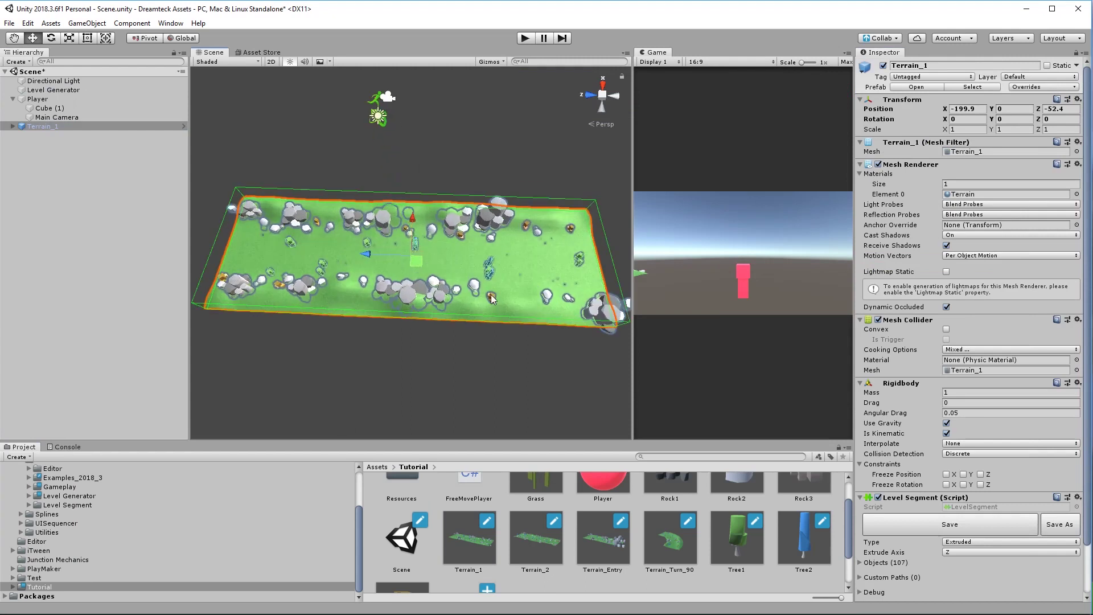
Examine the Terrain_1 segment and review the lane settings in the Player's Lane Runner.
{"action": "left_click_drag", "start_coordinate": [399, 245], "coordinate": [450, 237], "text": "alt"}
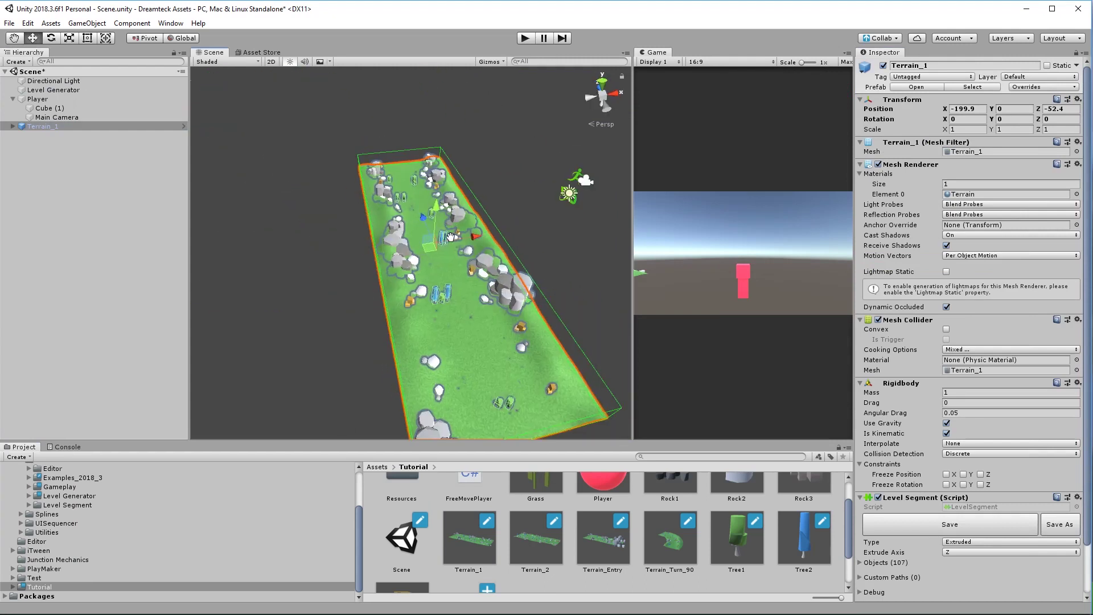
{"action": "middle_click_drag", "start_coordinate": [451, 237], "coordinate": [362, 183]}
{"action": "left_click", "coordinate": [58, 118]}
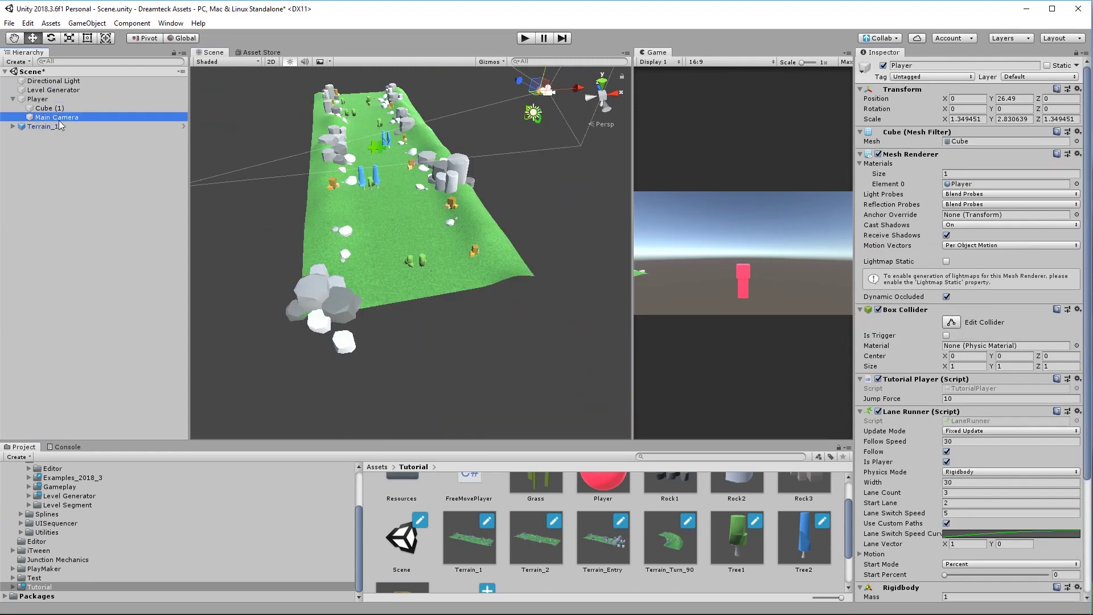
{"action": "left_click", "coordinate": [52, 126]}
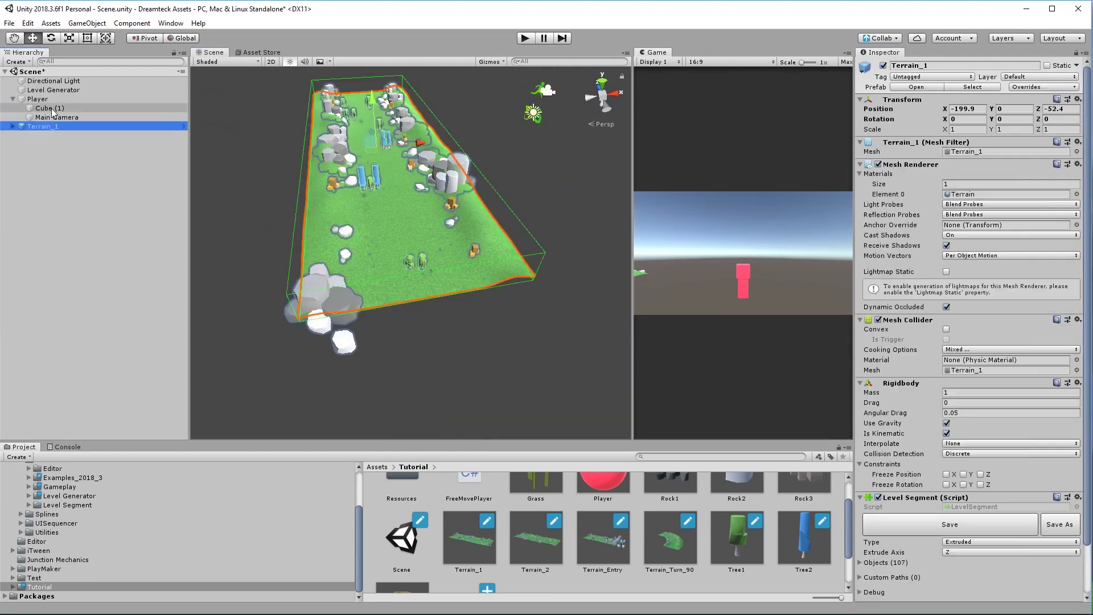
{"action": "left_click", "coordinate": [50, 99]}
{"action": "scroll", "coordinate": [935, 472], "scroll_direction": "down", "scroll_amount": 2}
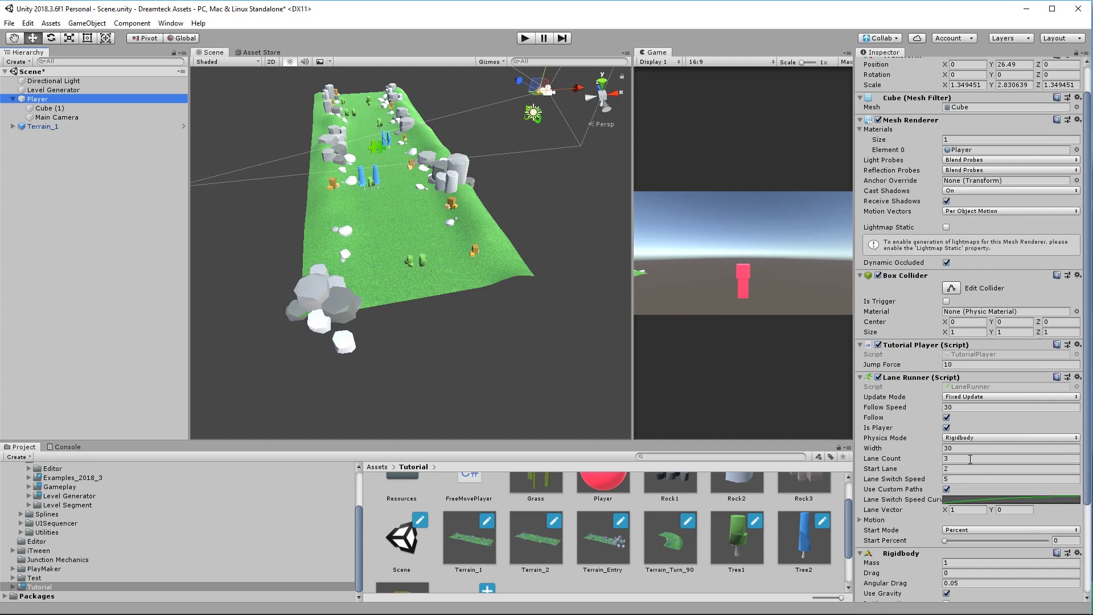
Add a custom path, Lane 1, to the Terrain_1 segment and open its settings.
{"action": "double_click", "coordinate": [33, 125]}
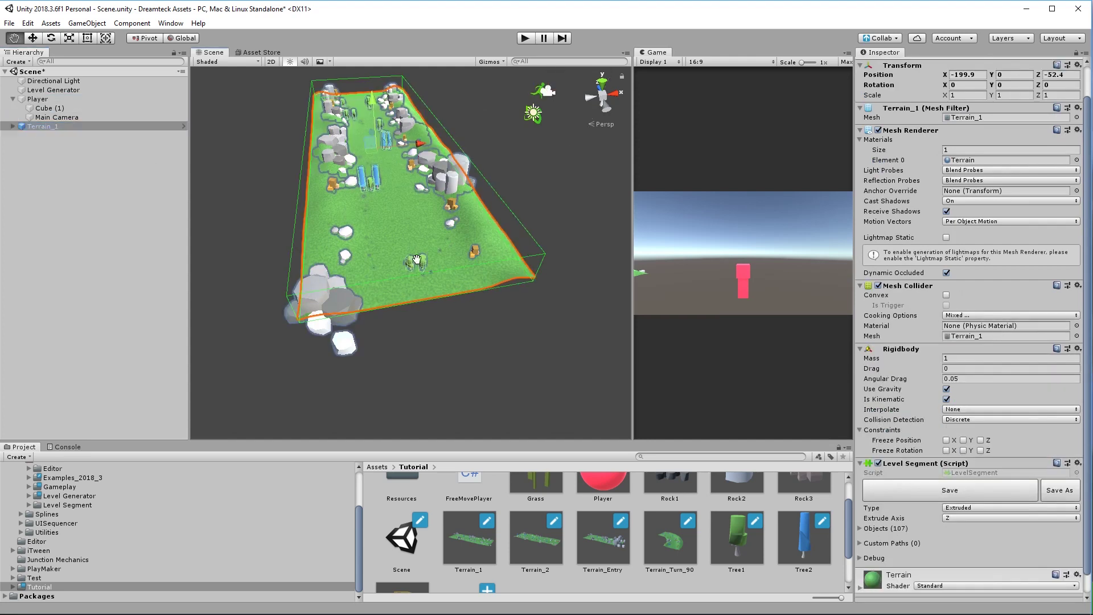
{"action": "left_click_drag", "start_coordinate": [383, 225], "coordinate": [408, 263], "text": "alt"}
{"action": "left_click", "coordinate": [861, 544]}
{"action": "scroll", "coordinate": [910, 532], "scroll_direction": "down", "scroll_amount": 1}
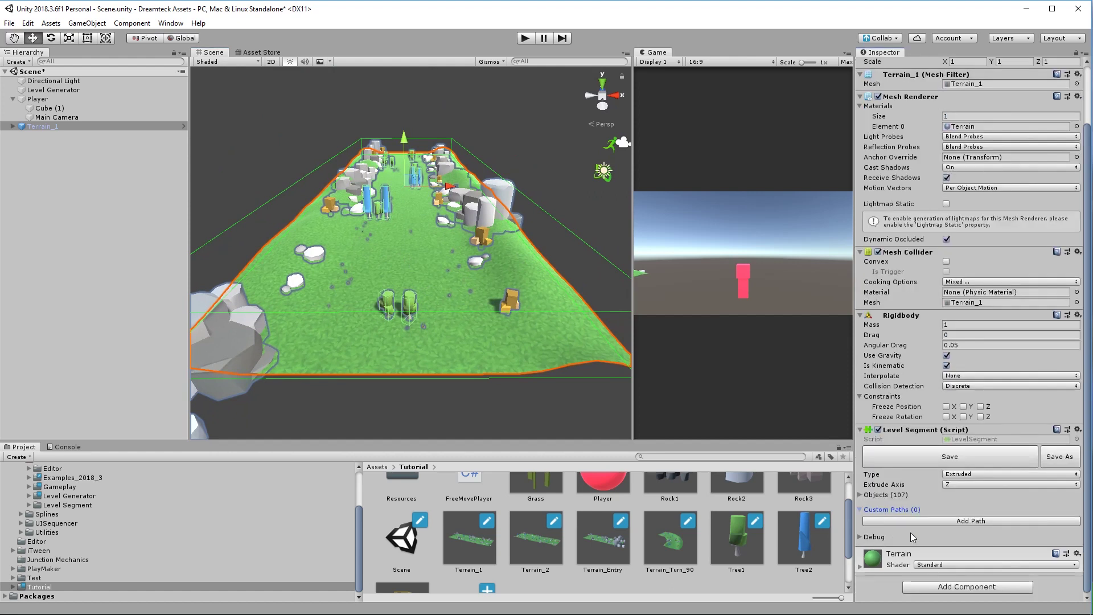
{"action": "left_click", "coordinate": [923, 521]}
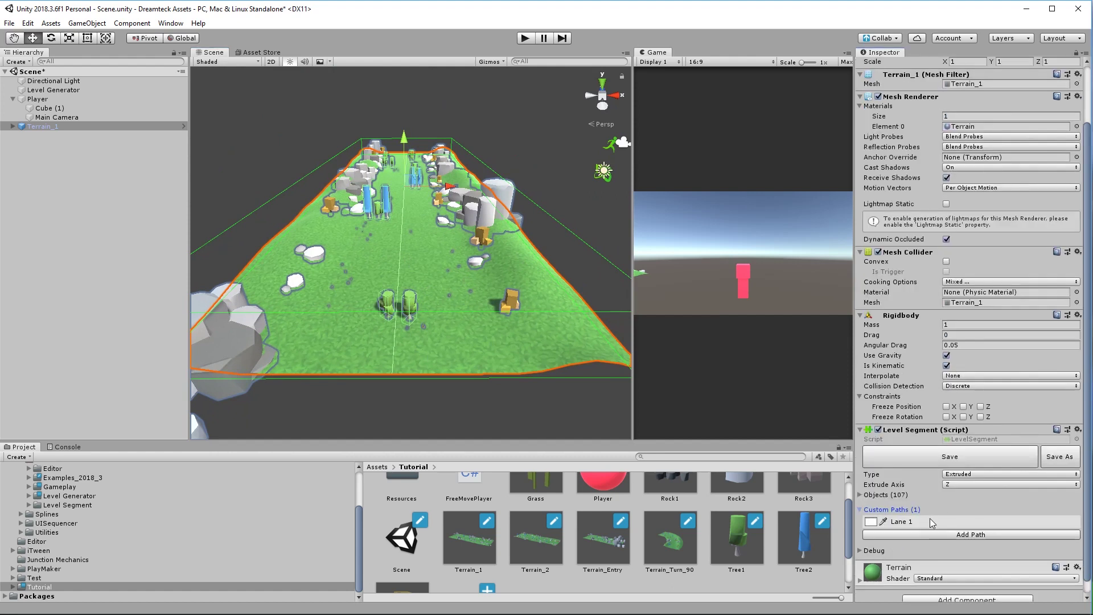
{"action": "left_click", "coordinate": [932, 522]}
Modify Terrain_1's Lane 1 with an X offset of -15 in Segment space and save the change.
{"action": "scroll", "coordinate": [1018, 529], "scroll_direction": "down", "scroll_amount": 2}
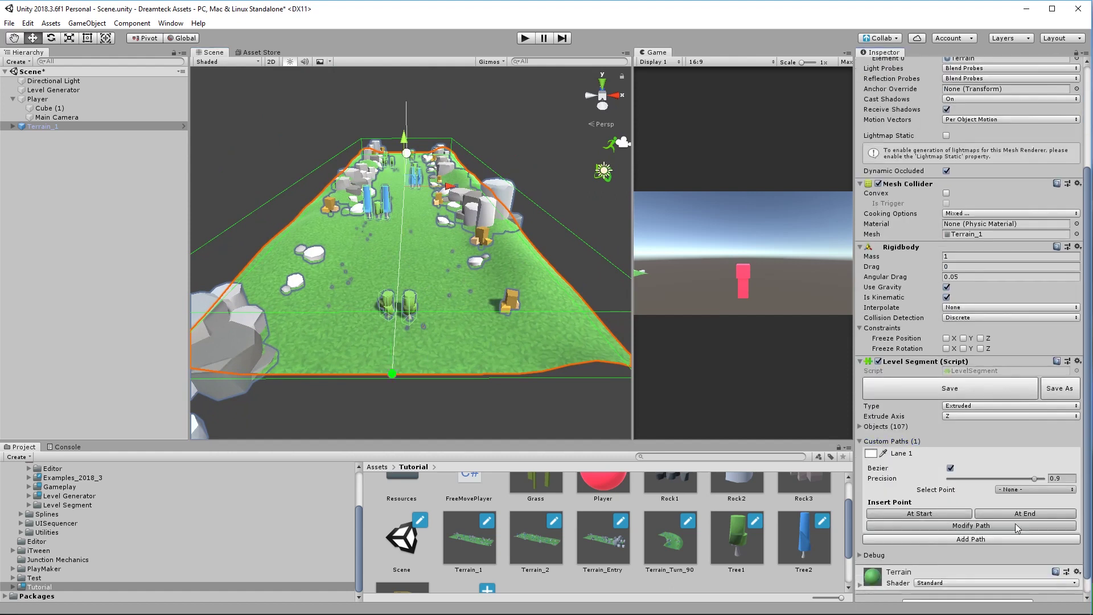
{"action": "left_click", "coordinate": [932, 527]}
{"action": "mouse_move", "coordinate": [650, 126]}
{"action": "left_mouse_down"}
{"action": "mouse_move", "coordinate": [669, 129]}
{"action": "mouse_move", "coordinate": [642, 134]}
{"action": "left_mouse_up"}
{"action": "left_click", "coordinate": [575, 152]}
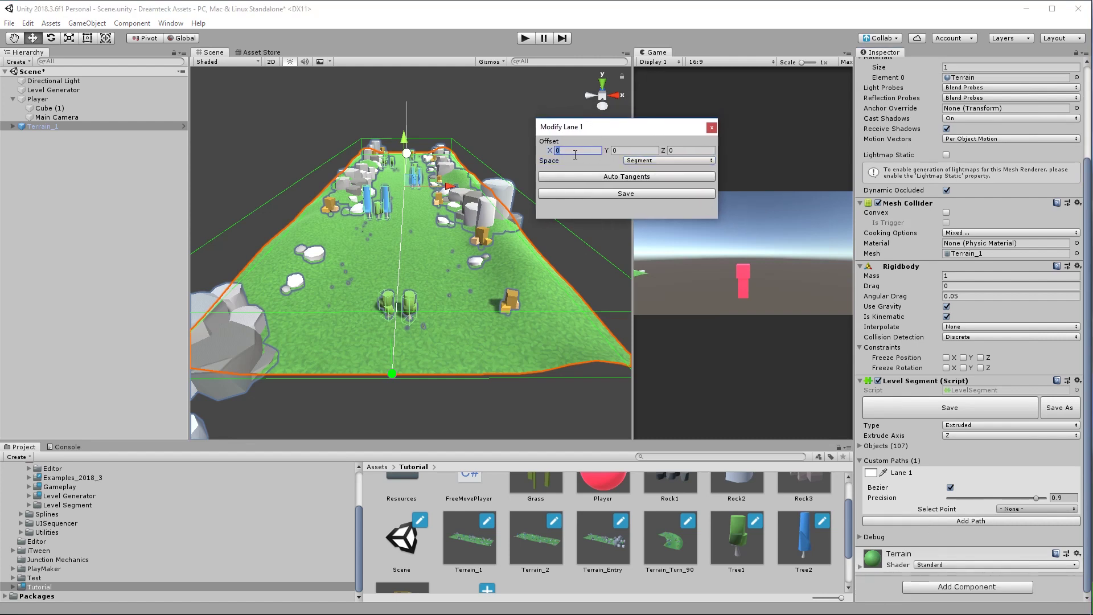
{"action": "type", "text": "-10"}
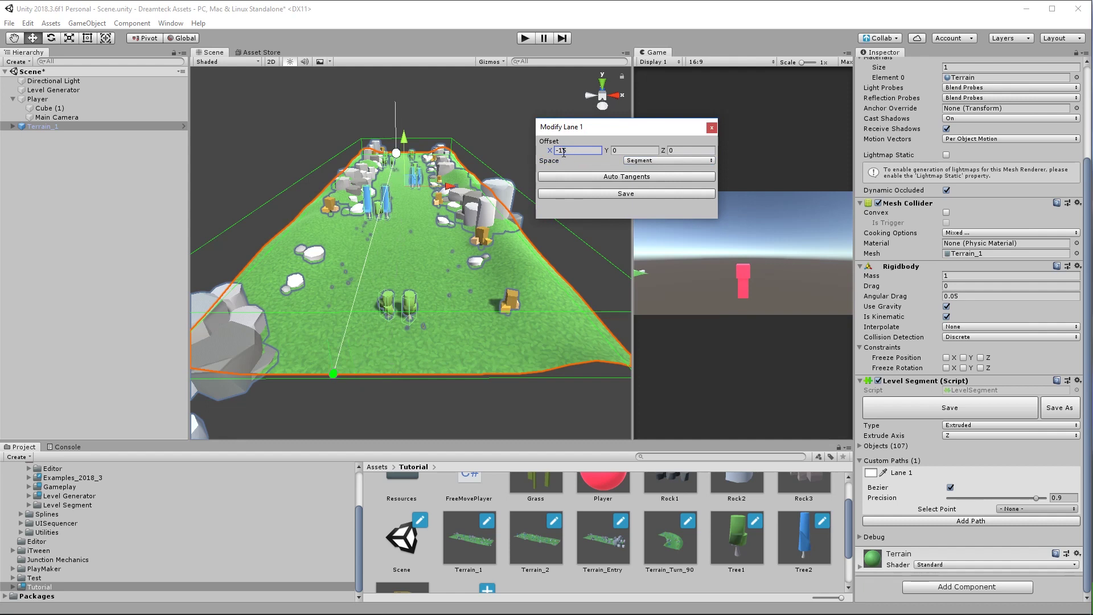
{"action": "left_click", "coordinate": [626, 193]}
Add custom paths Lane 2 and Lane 3 to Terrain_1 and offset Lane 3 by 15 on X.
{"action": "left_click", "coordinate": [969, 560]}
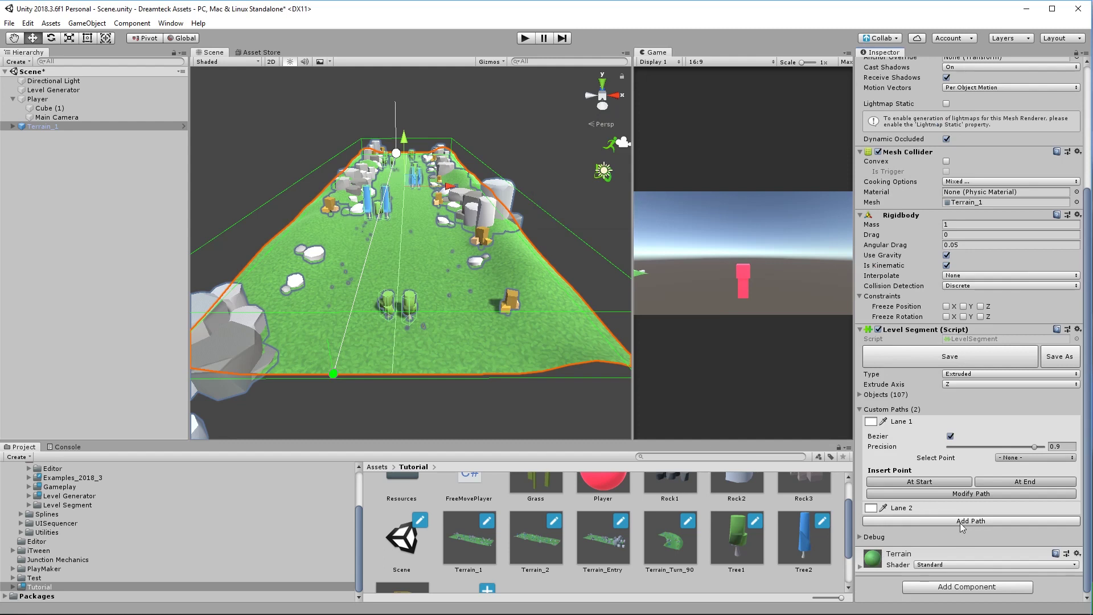
{"action": "left_click", "coordinate": [961, 523]}
{"action": "left_click", "coordinate": [967, 522]}
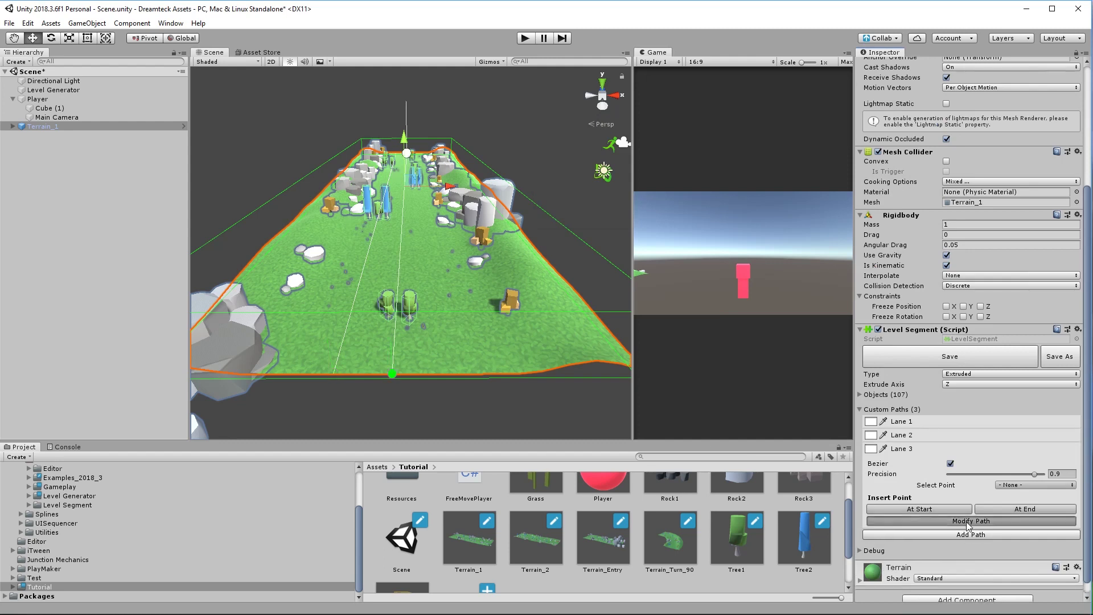
{"action": "left_click", "coordinate": [575, 150]}
{"action": "type", "text": "15"}
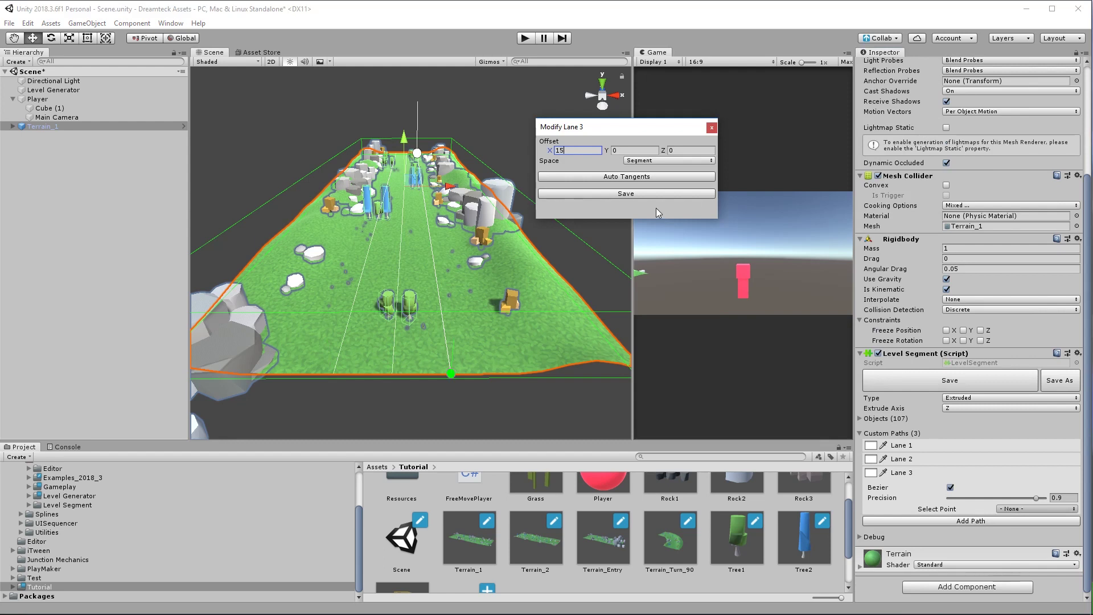
{"action": "left_click", "coordinate": [590, 192]}
Insert a middle point, Point 2, on Terrain_1's Lane 3 and move it across the segment to X -215.
{"action": "scroll", "coordinate": [513, 228], "scroll_direction": "up", "scroll_amount": 3}
{"action": "middle_click_drag", "start_coordinate": [433, 244], "coordinate": [399, 223]}
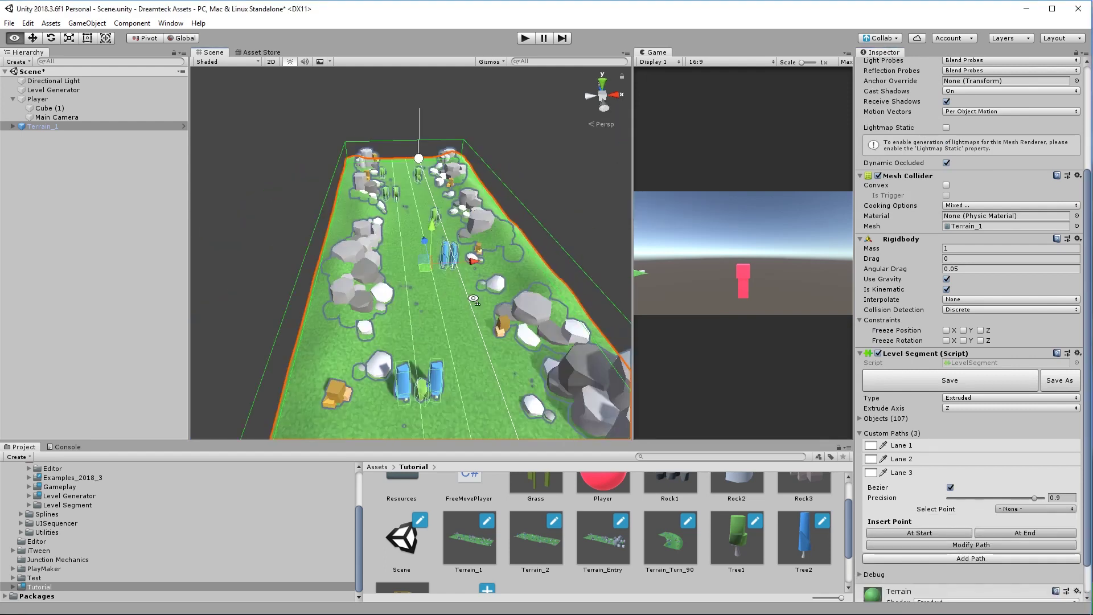
{"action": "left_click_drag", "start_coordinate": [342, 217], "coordinate": [465, 277], "text": "alt"}
{"action": "left_click_drag", "start_coordinate": [463, 273], "coordinate": [470, 296], "text": "alt"}
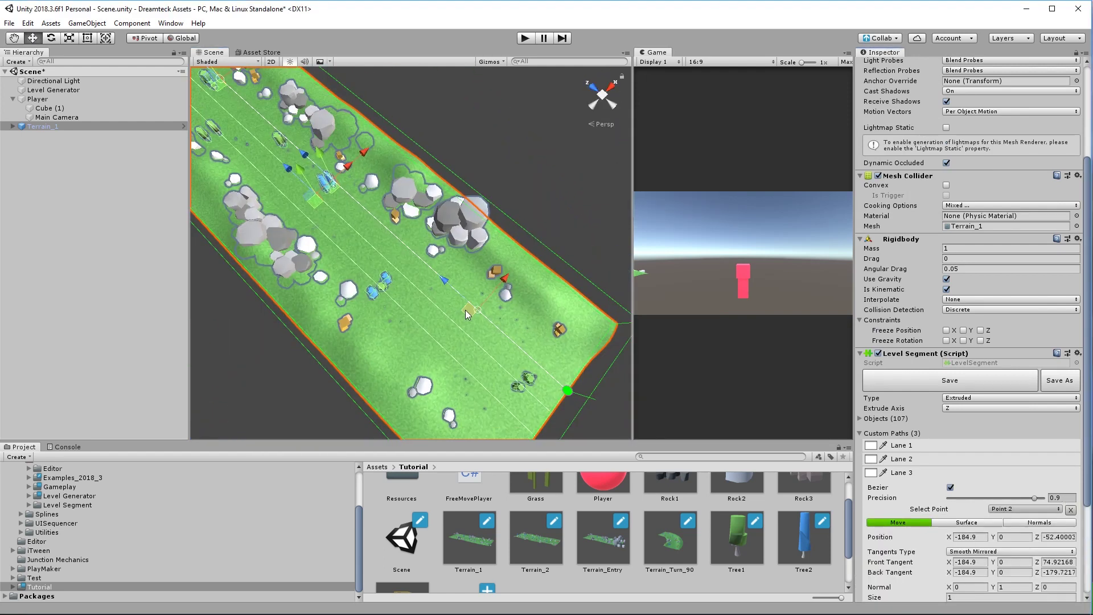
{"action": "left_click_drag", "start_coordinate": [949, 537], "coordinate": [899, 528]}
{"action": "middle_click_drag", "start_coordinate": [406, 206], "coordinate": [436, 221]}
{"action": "scroll", "coordinate": [436, 221], "scroll_direction": "up", "scroll_amount": 4}
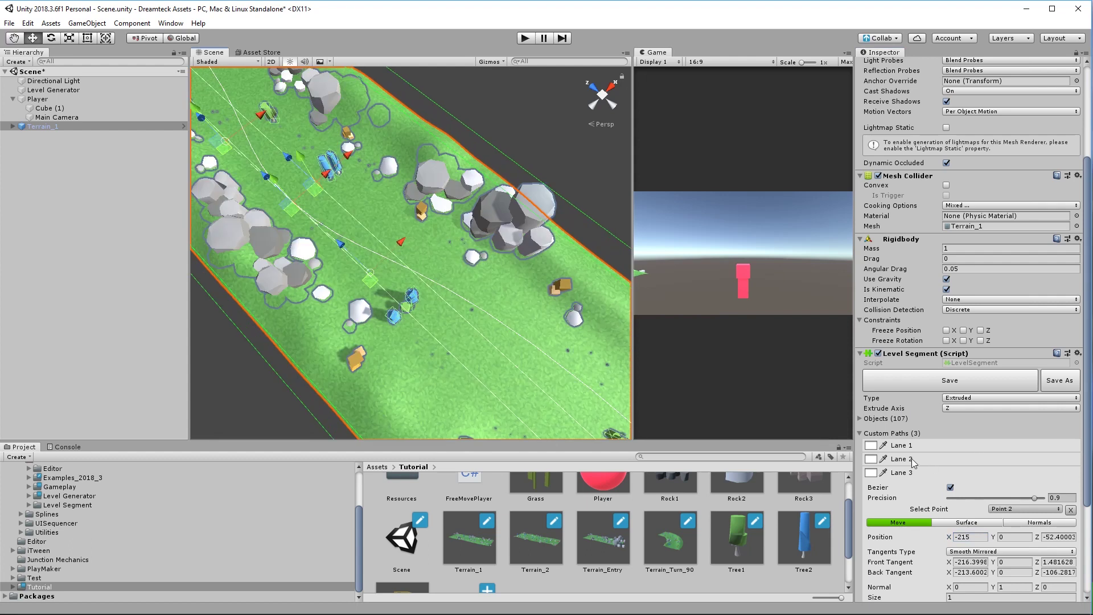
Insert a middle Point 2 on Lane 1, move it to about X -185, Z -56, and save the Terrain_1 segment.
{"action": "left_click", "coordinate": [911, 447]}
{"action": "scroll", "coordinate": [928, 473], "scroll_direction": "down", "scroll_amount": 1}
{"action": "left_click", "coordinate": [954, 472]}
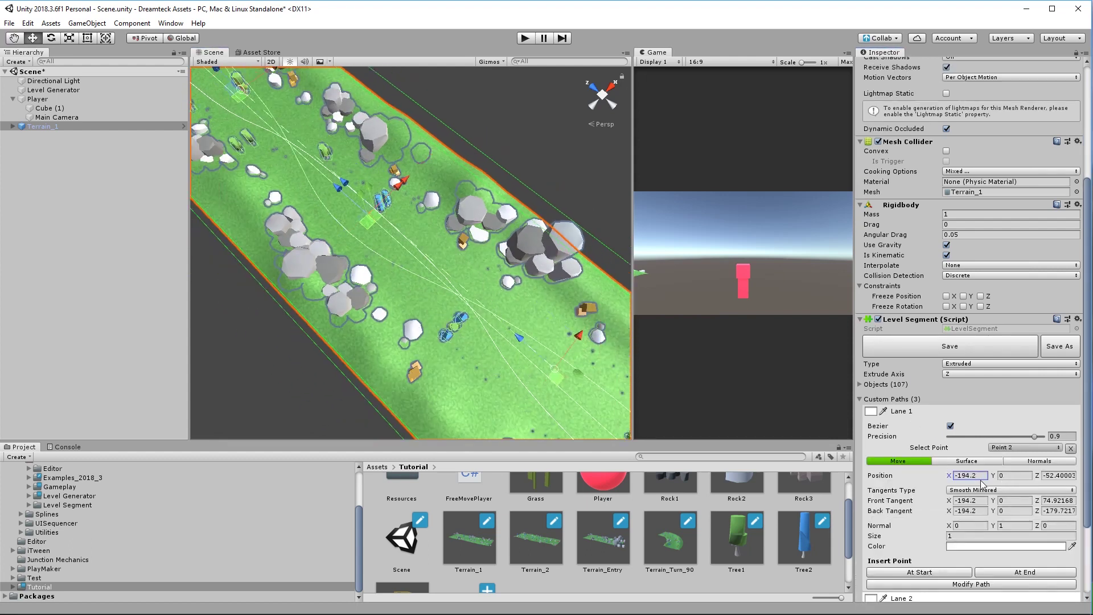
{"action": "left_click_drag", "start_coordinate": [523, 331], "coordinate": [455, 270]}
{"action": "left_click_drag", "start_coordinate": [380, 212], "coordinate": [392, 209]}
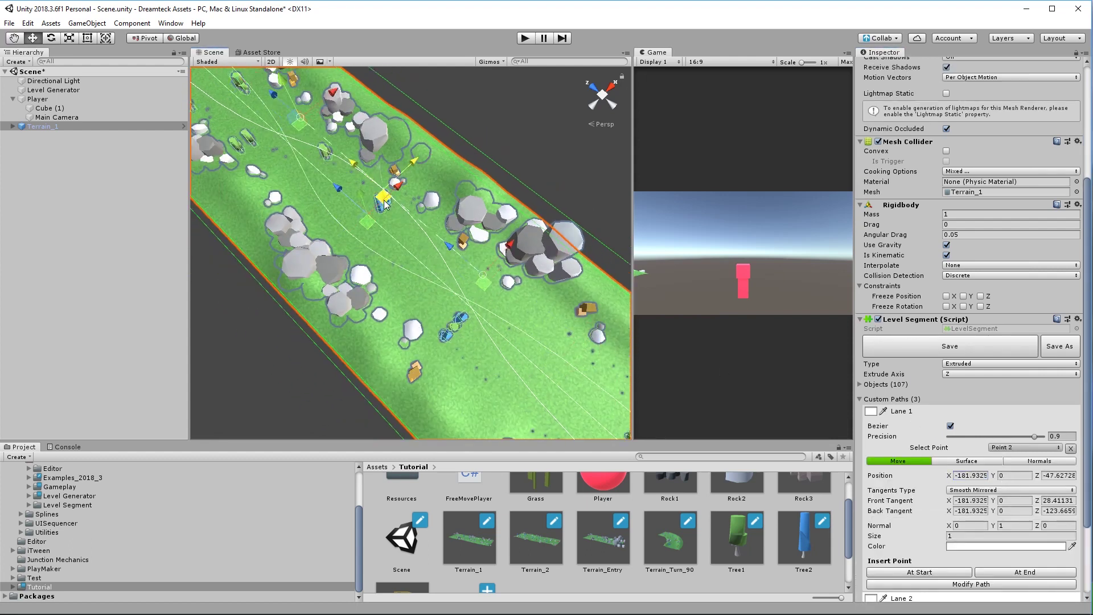
{"action": "scroll", "coordinate": [393, 211], "scroll_direction": "down", "scroll_amount": 4}
{"action": "left_click_drag", "start_coordinate": [502, 330], "coordinate": [374, 378], "text": "alt"}
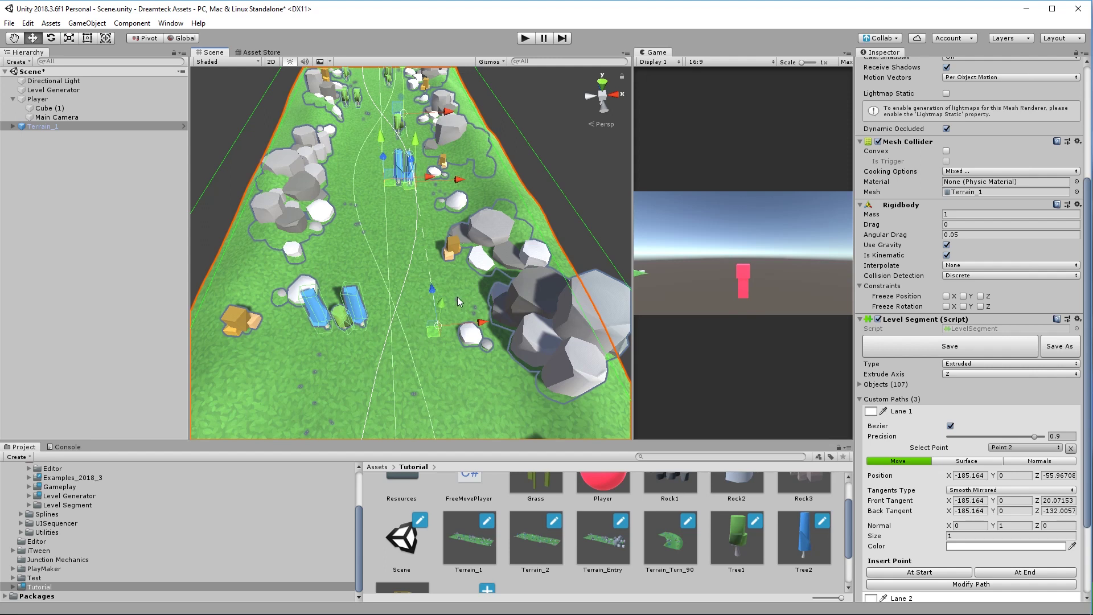
{"action": "left_click", "coordinate": [941, 350]}
Play-test the Player on the custom lane paths, re-enable Follow on its Lane Runner during the run, and stop the game.
{"action": "left_click", "coordinate": [45, 101]}
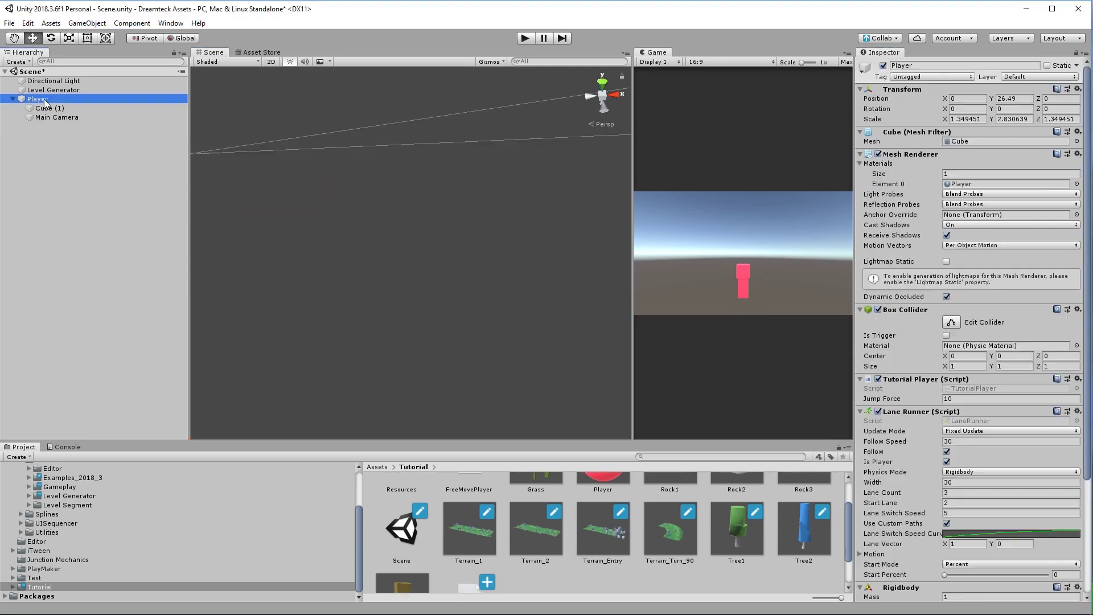
{"action": "scroll", "coordinate": [897, 476], "scroll_direction": "down", "scroll_amount": 3}
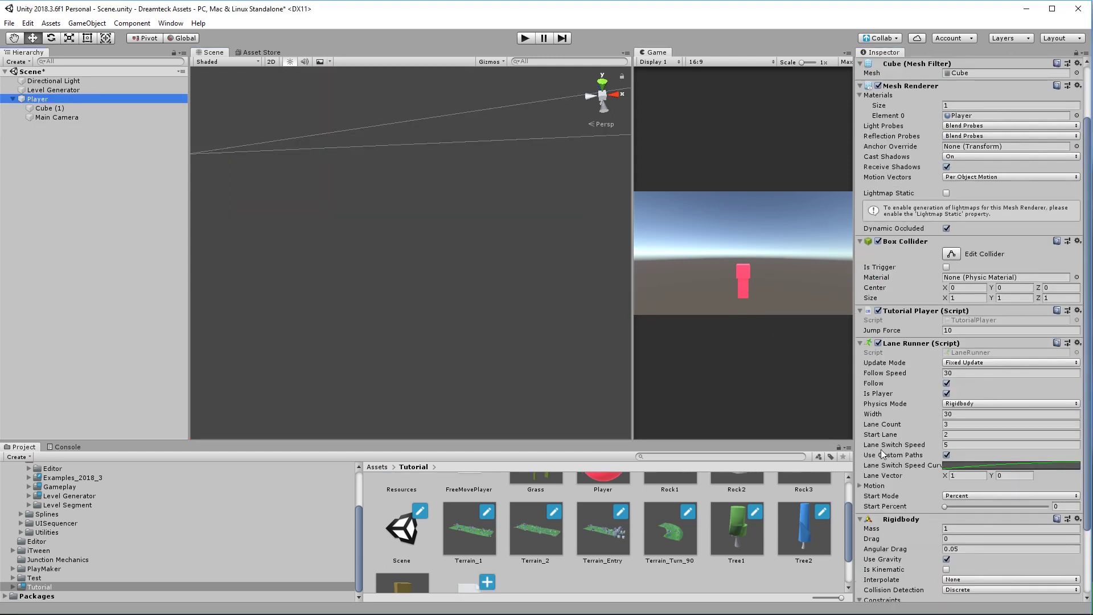
{"action": "left_click", "coordinate": [525, 38]}
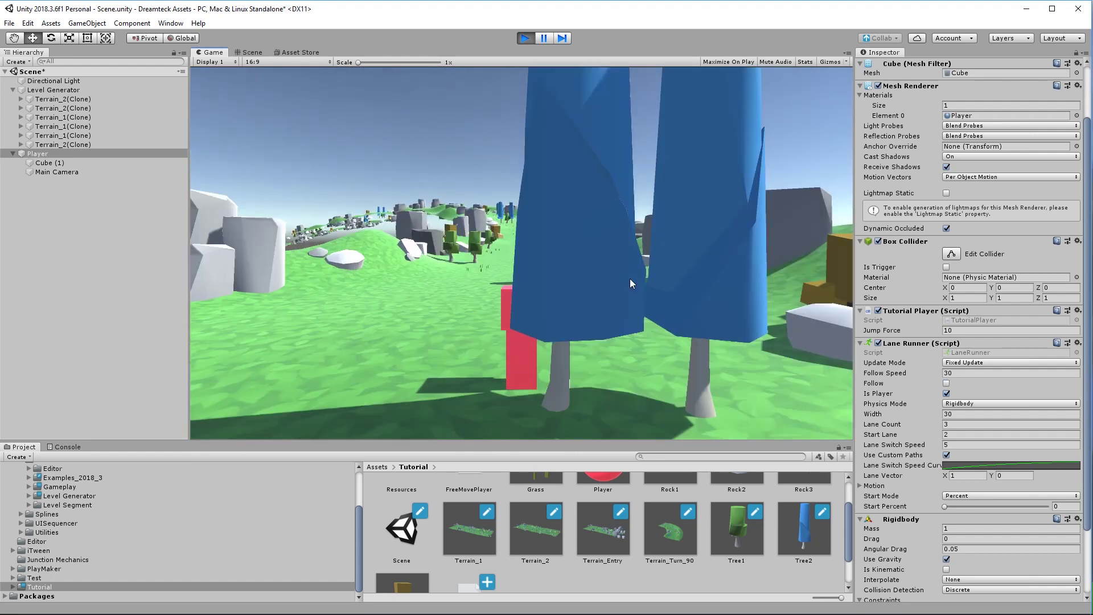
{"action": "left_click", "coordinate": [947, 384]}
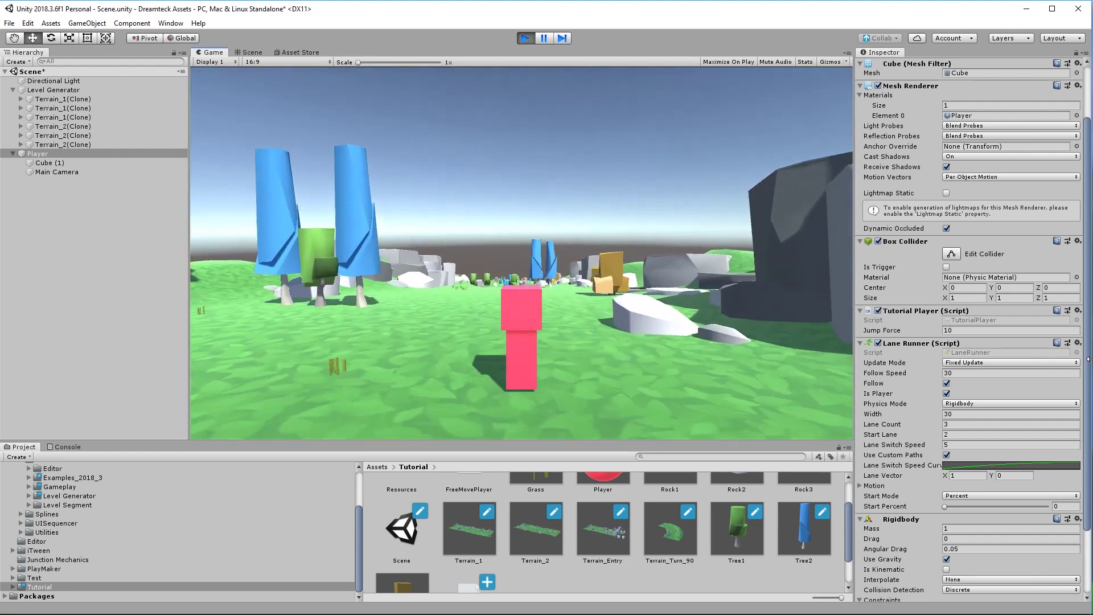
{"action": "left_click", "coordinate": [525, 38]}
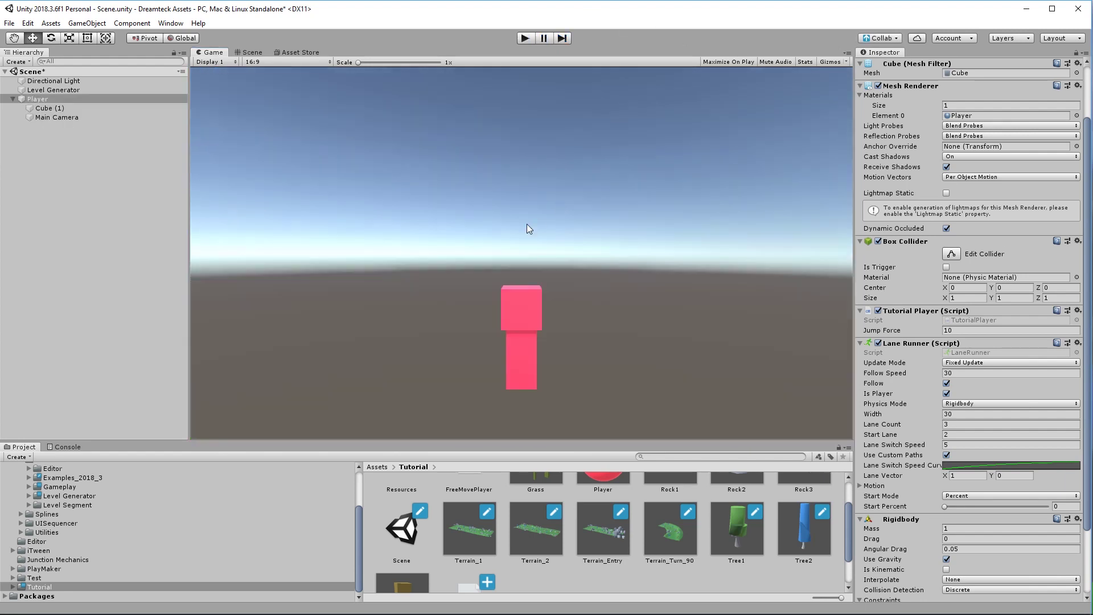
Place the Terrain_1 prefab in the scene and frame the whole segment in the Scene view.
{"action": "left_click", "coordinate": [123, 210]}
{"action": "left_click", "coordinate": [46, 99]}
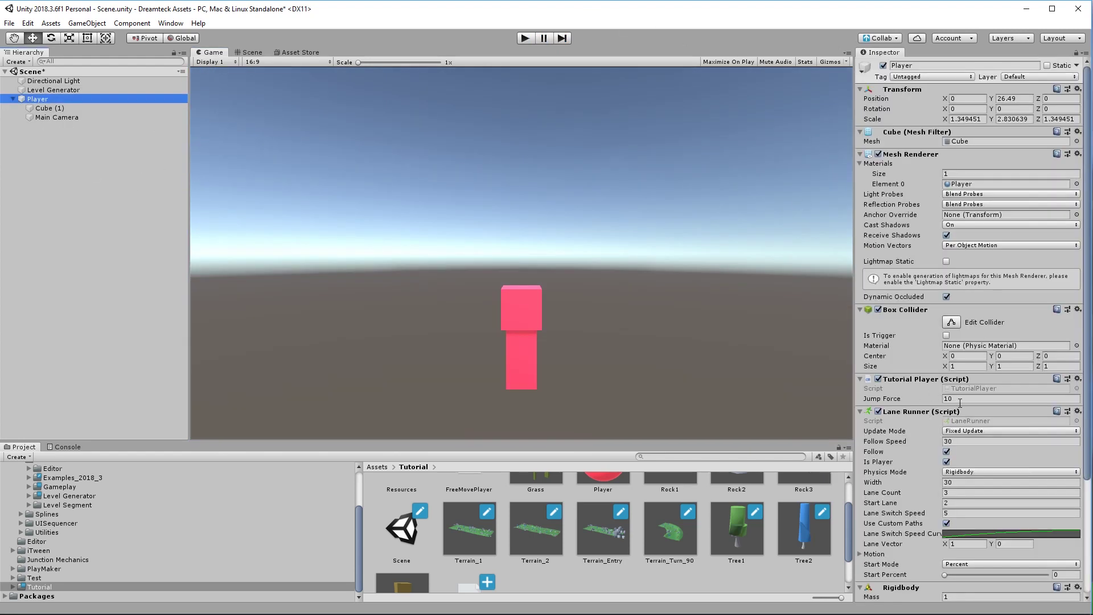
{"action": "left_click_drag", "start_coordinate": [488, 526], "coordinate": [97, 273]}
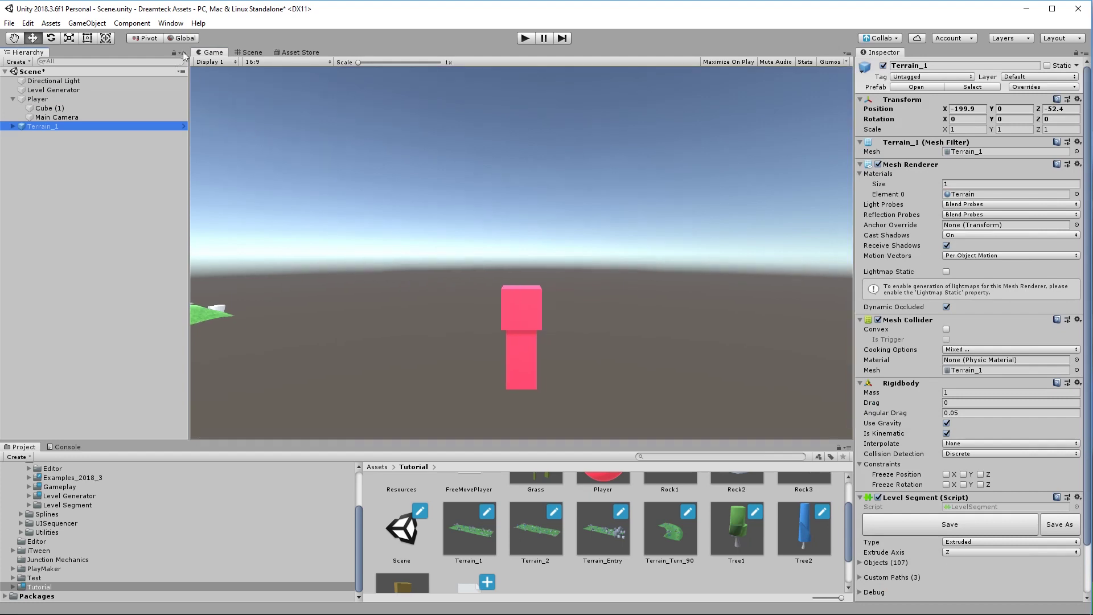
{"action": "left_click", "coordinate": [273, 53]}
{"action": "left_click", "coordinate": [245, 53]}
{"action": "left_click_drag", "start_coordinate": [419, 254], "coordinate": [429, 302], "text": "alt"}
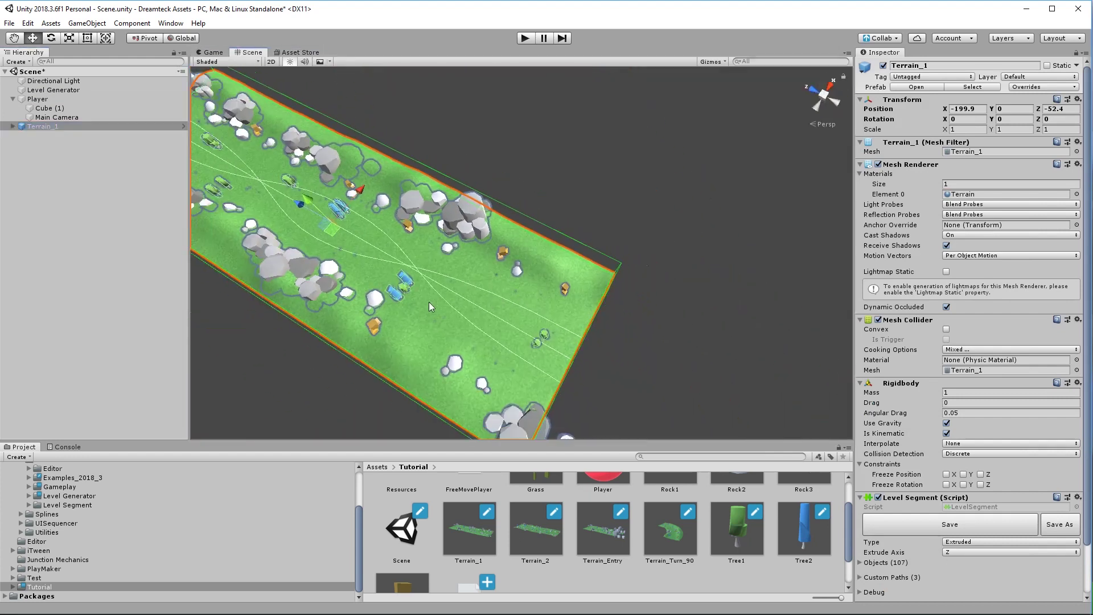
{"action": "key", "text": "f"}
{"action": "left_click_drag", "start_coordinate": [504, 300], "coordinate": [657, 225], "text": "alt"}
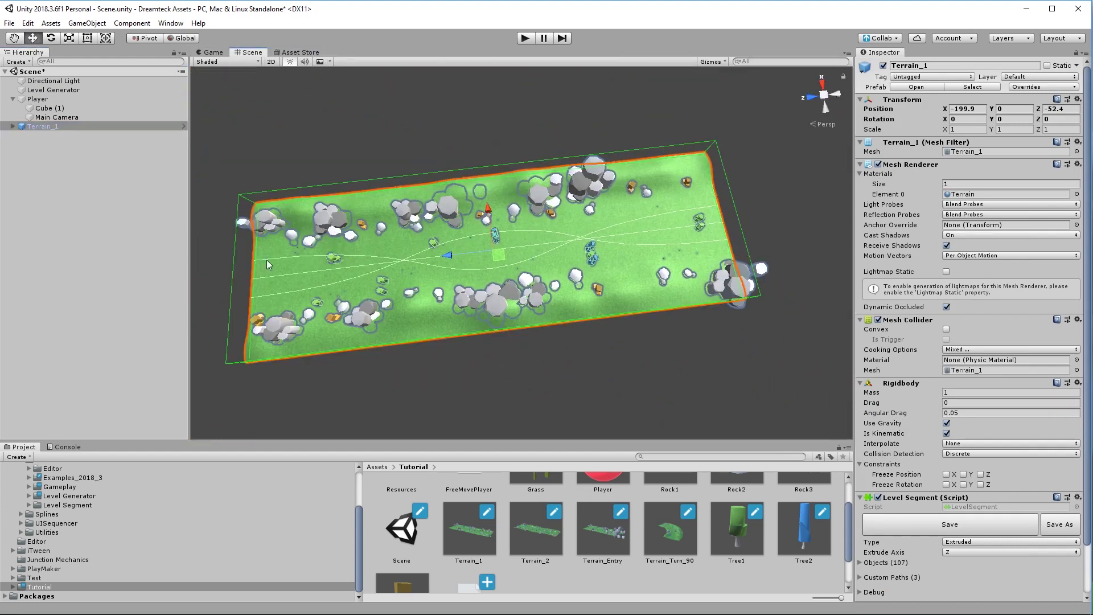
Examine how the three crossing lane paths run along the Terrain_1 segment from start to end.
{"action": "middle_click_drag", "start_coordinate": [393, 262], "coordinate": [424, 249]}
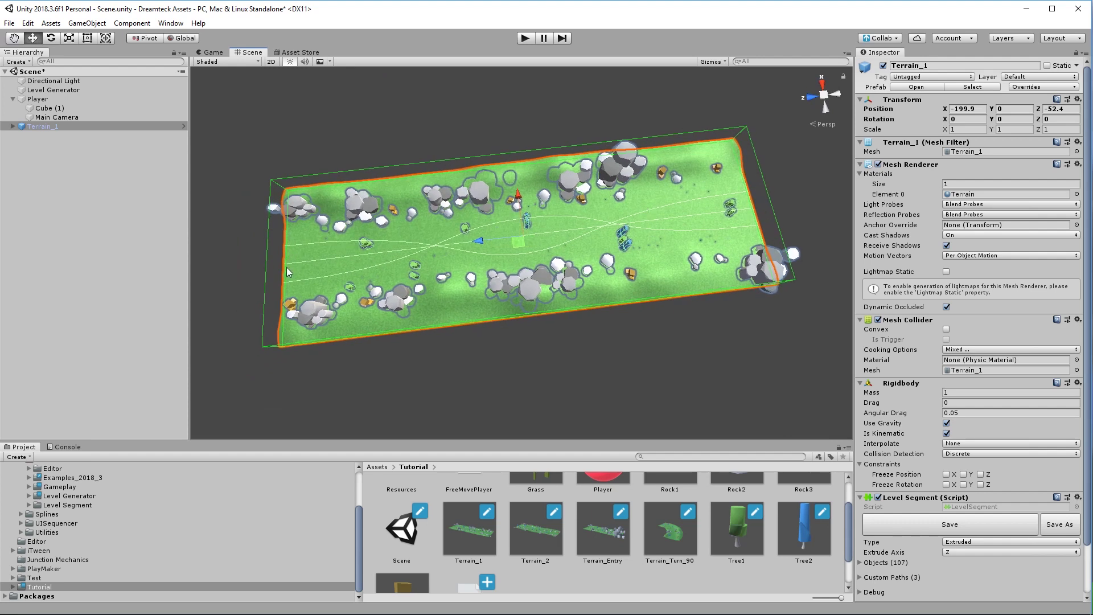
{"action": "scroll", "coordinate": [626, 199], "scroll_direction": "up", "scroll_amount": 5}
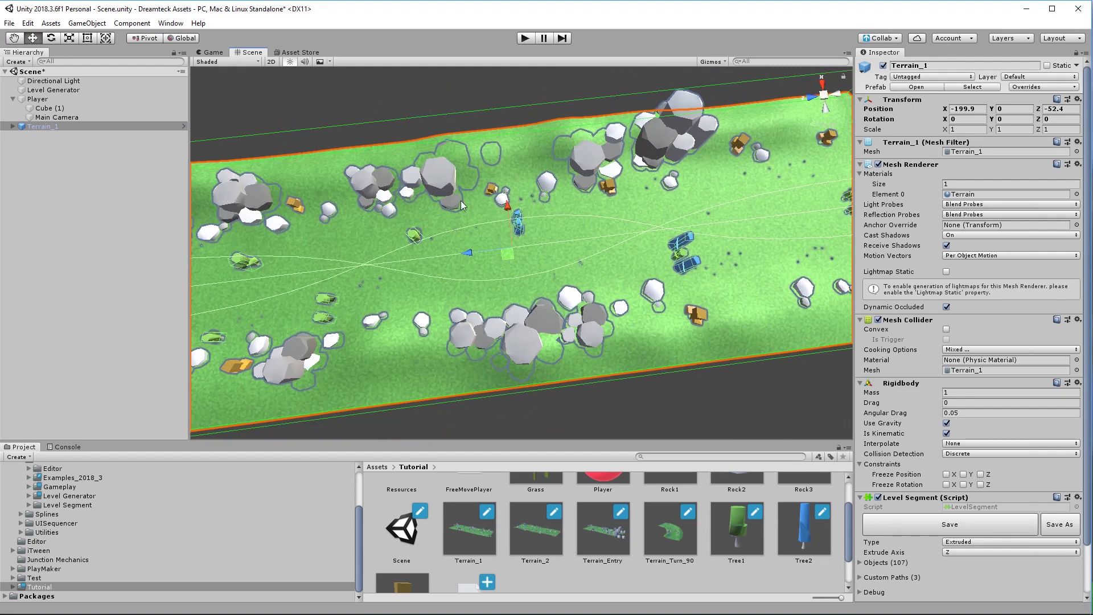
{"action": "scroll", "coordinate": [412, 249], "scroll_direction": "down", "scroll_amount": 5}
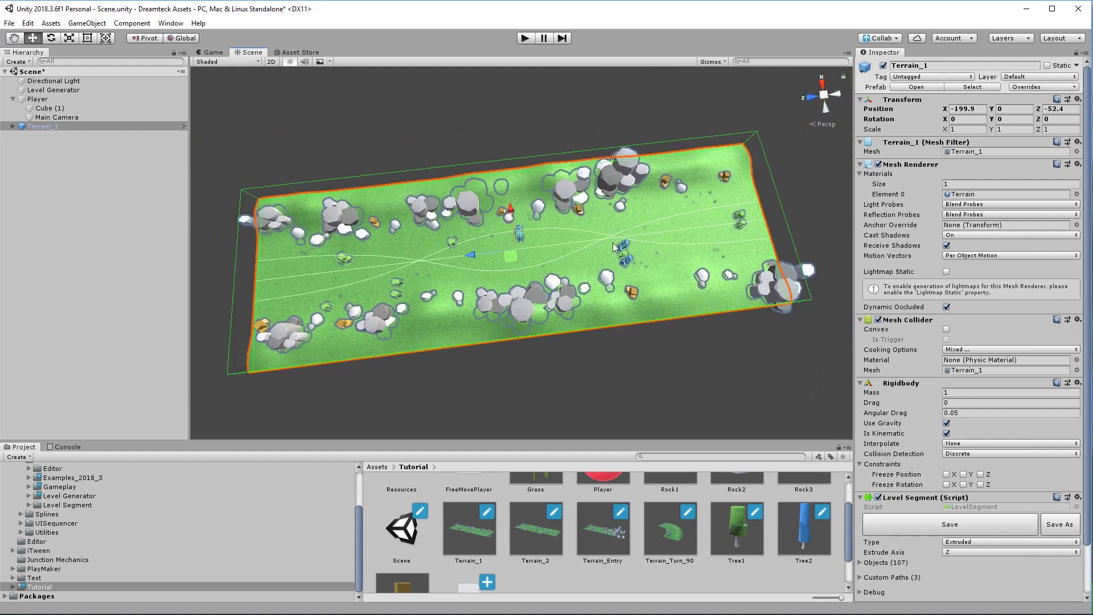
{"action": "scroll", "coordinate": [433, 278], "scroll_direction": "down", "scroll_amount": 1}
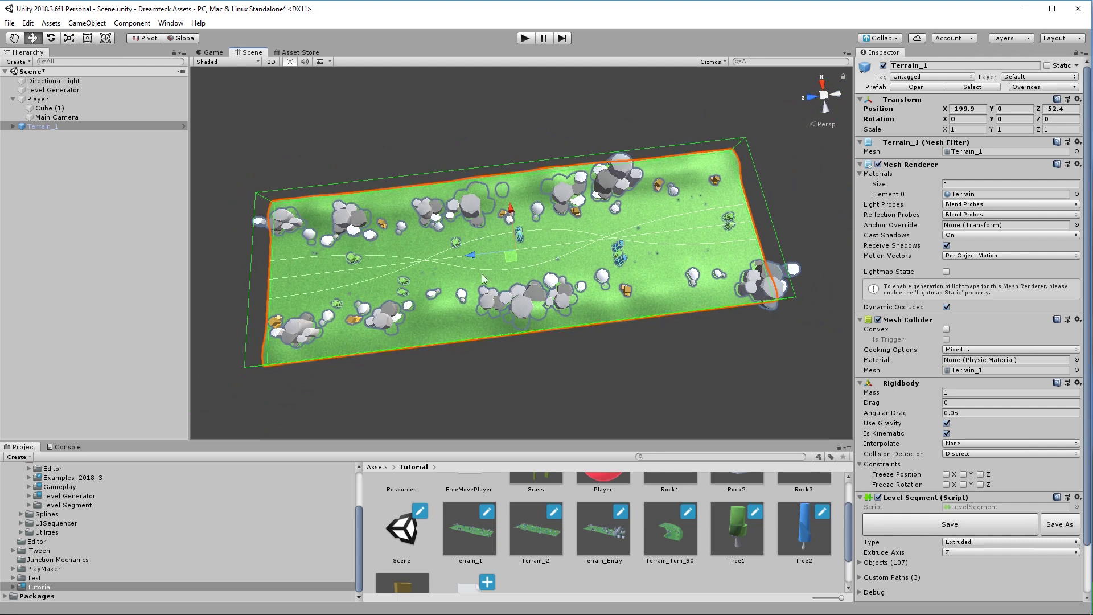
{"action": "middle_click_drag", "start_coordinate": [410, 254], "coordinate": [646, 186]}
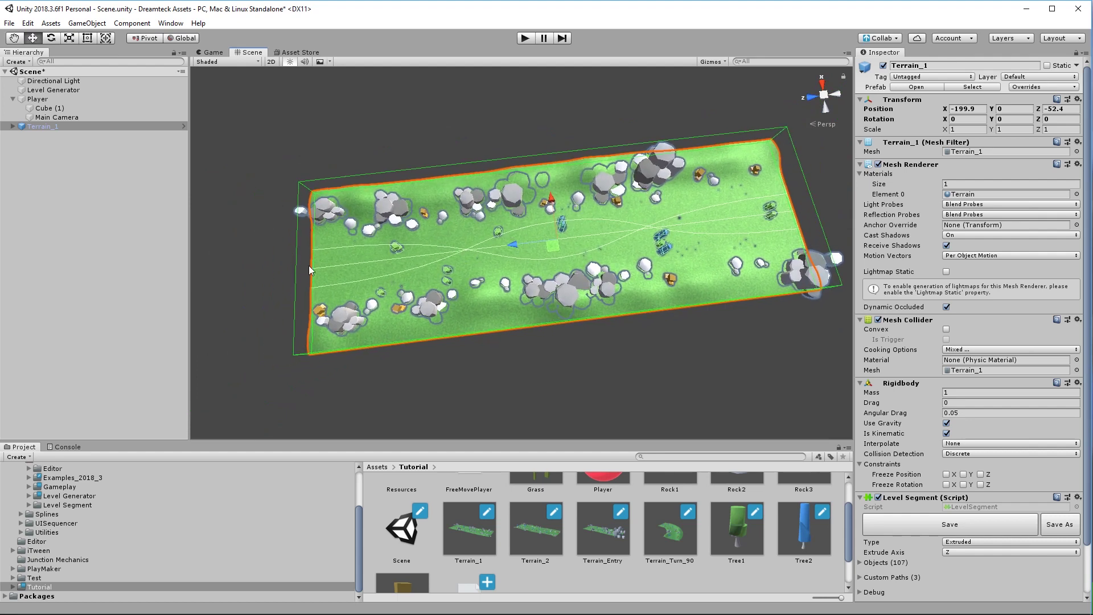
{"action": "middle_click_drag", "start_coordinate": [309, 265], "coordinate": [272, 261]}
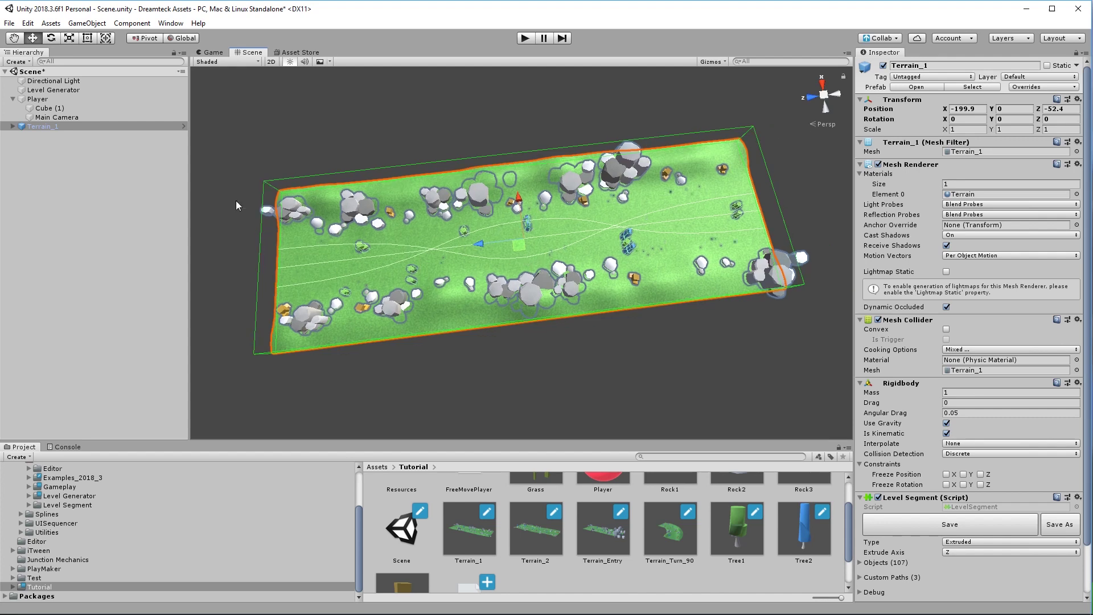
{"action": "scroll", "coordinate": [1018, 409], "scroll_direction": "down", "scroll_amount": 3}
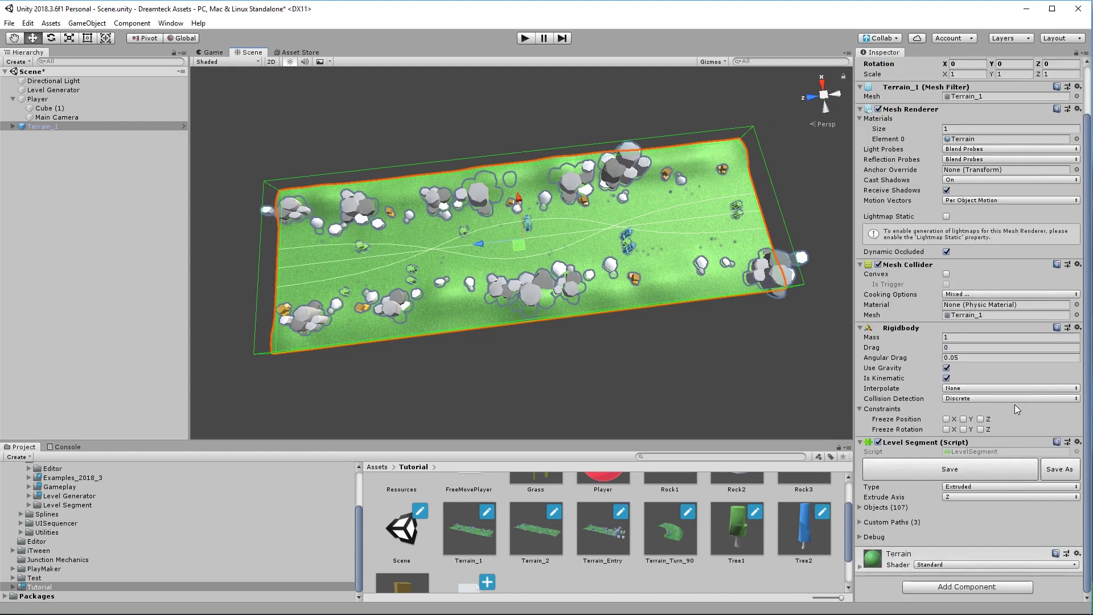
Add a Custom Lane Runner component to the Player and disable its existing Lane Runner component.
{"action": "left_click", "coordinate": [50, 99]}
{"action": "scroll", "coordinate": [934, 373], "scroll_direction": "down", "scroll_amount": 3}
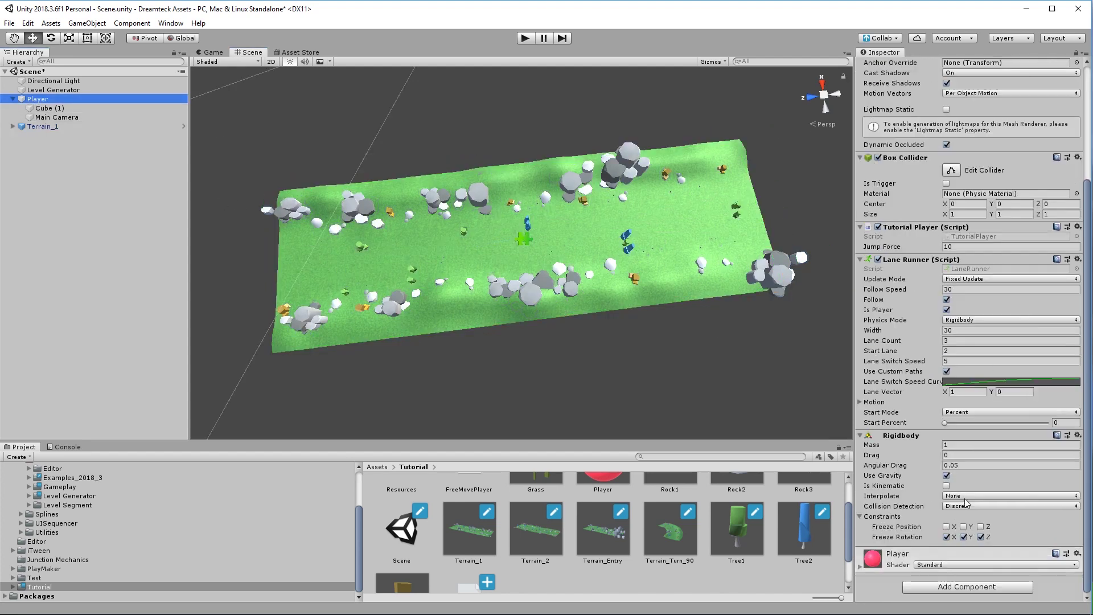
{"action": "left_click", "coordinate": [963, 587]}
{"action": "type", "text": "customl"}
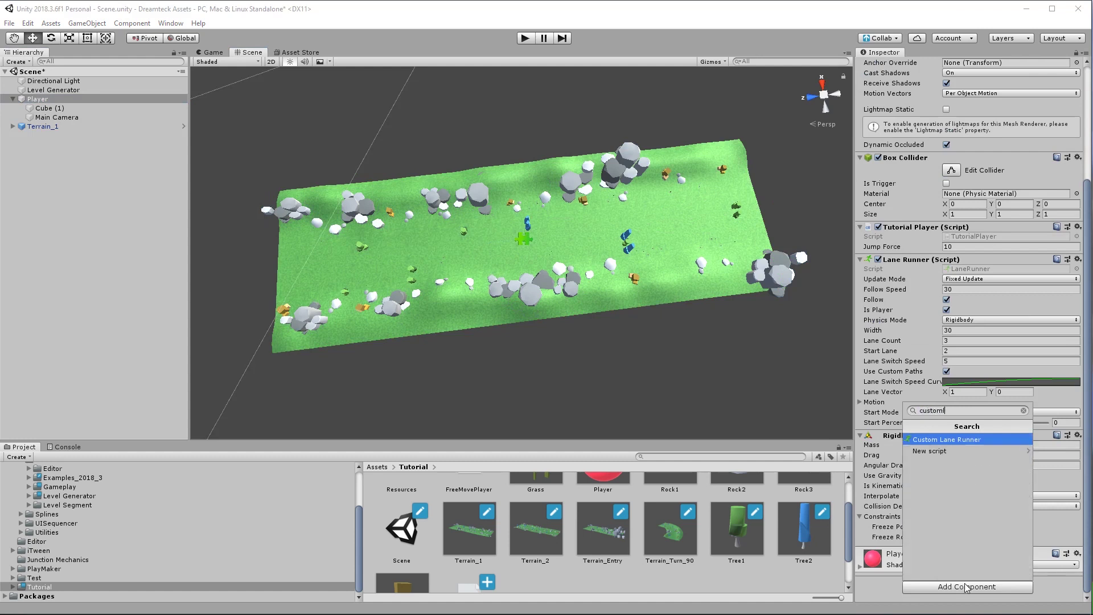
{"action": "key", "text": "Return"}
{"action": "scroll", "coordinate": [918, 450], "scroll_direction": "down", "scroll_amount": 3}
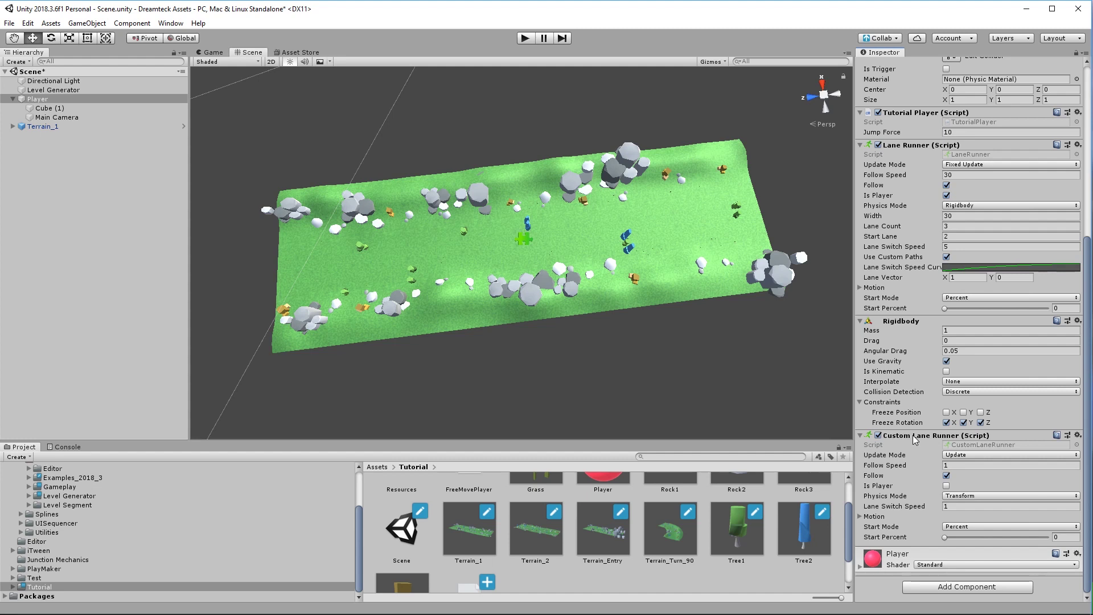
{"action": "left_click", "coordinate": [879, 145]}
{"action": "left_click", "coordinate": [869, 147]}
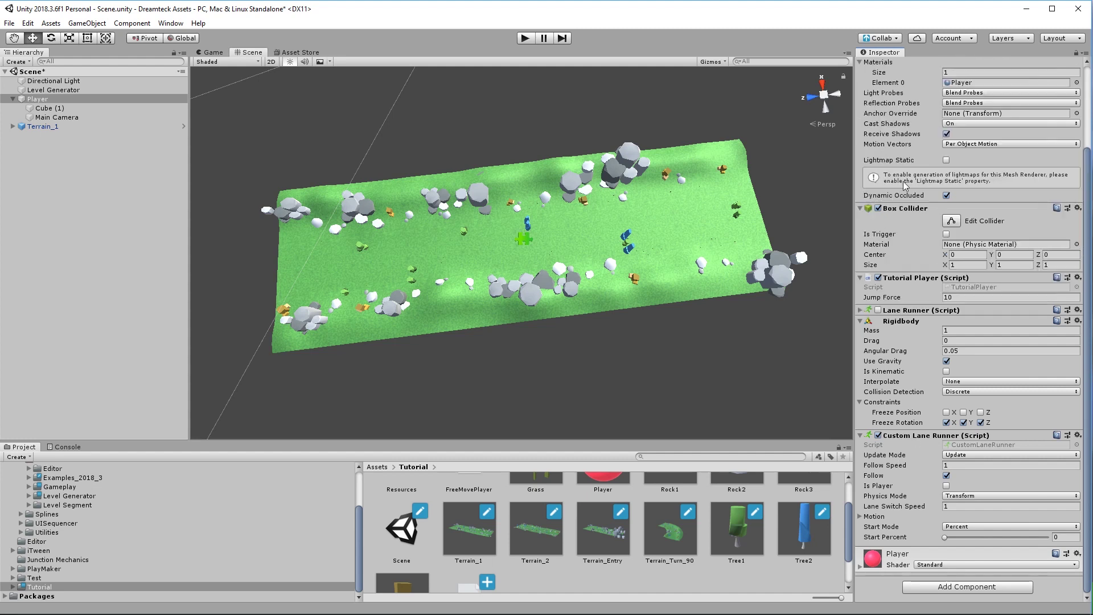
Open the TutorialPlayer script in Visual Studio and change the runner field's type to CustomLaneRunner.
{"action": "double_click", "coordinate": [962, 285]}
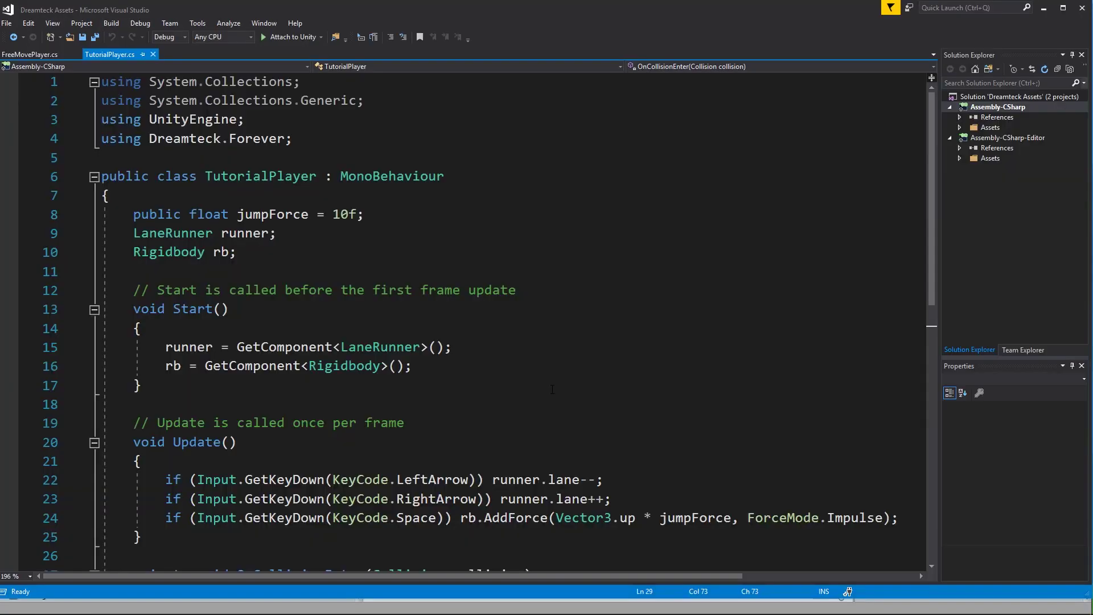
{"action": "scroll", "coordinate": [469, 322], "scroll_direction": "down", "scroll_amount": 5}
{"action": "scroll", "coordinate": [469, 322], "scroll_direction": "up", "scroll_amount": 5}
{"action": "left_click", "coordinate": [134, 234]}
{"action": "type", "text": "Custom"}
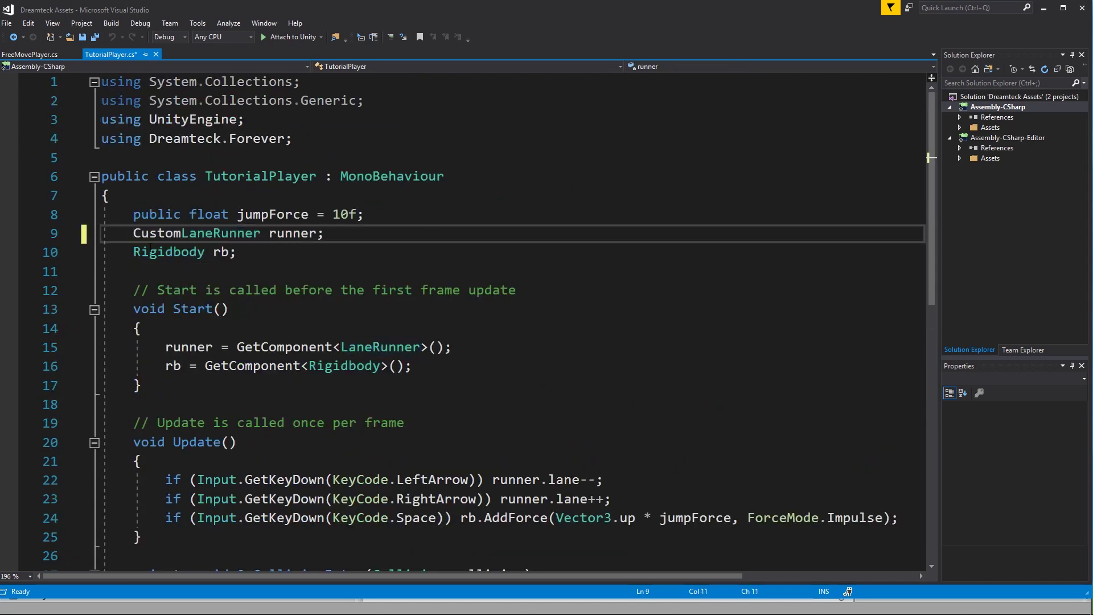
Replace LaneRunner with CustomLaneRunner in the Start method's GetComponent call and save the script.
{"action": "double_click", "coordinate": [157, 234]}
{"action": "key", "text": "ctrl+c"}
{"action": "scroll", "coordinate": [157, 234], "scroll_direction": "down", "scroll_amount": 4}
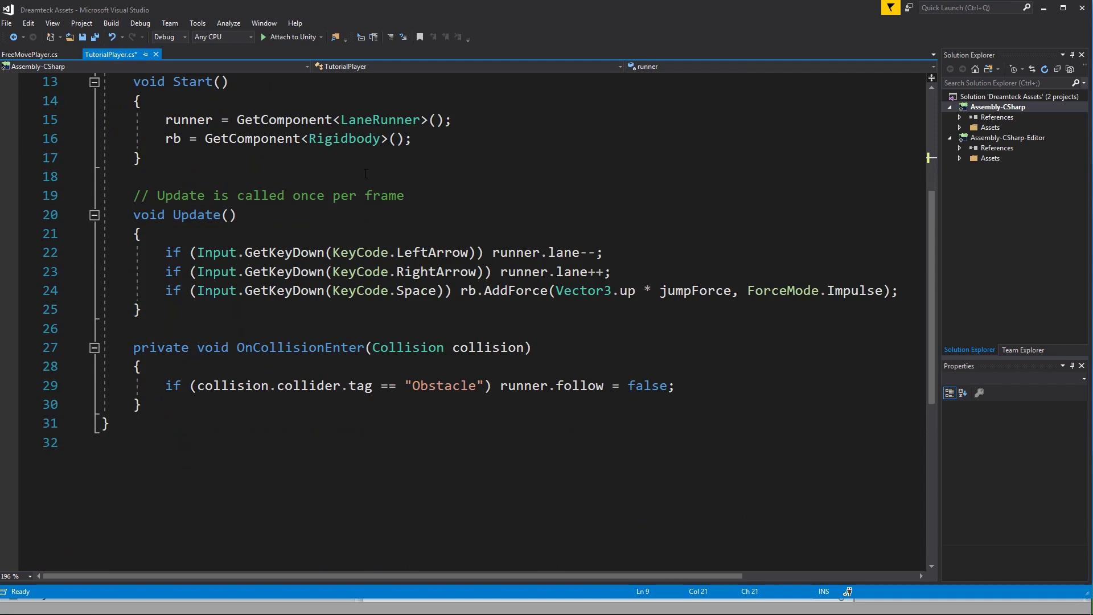
{"action": "double_click", "coordinate": [389, 120]}
{"action": "key", "text": "ctrl+v"}
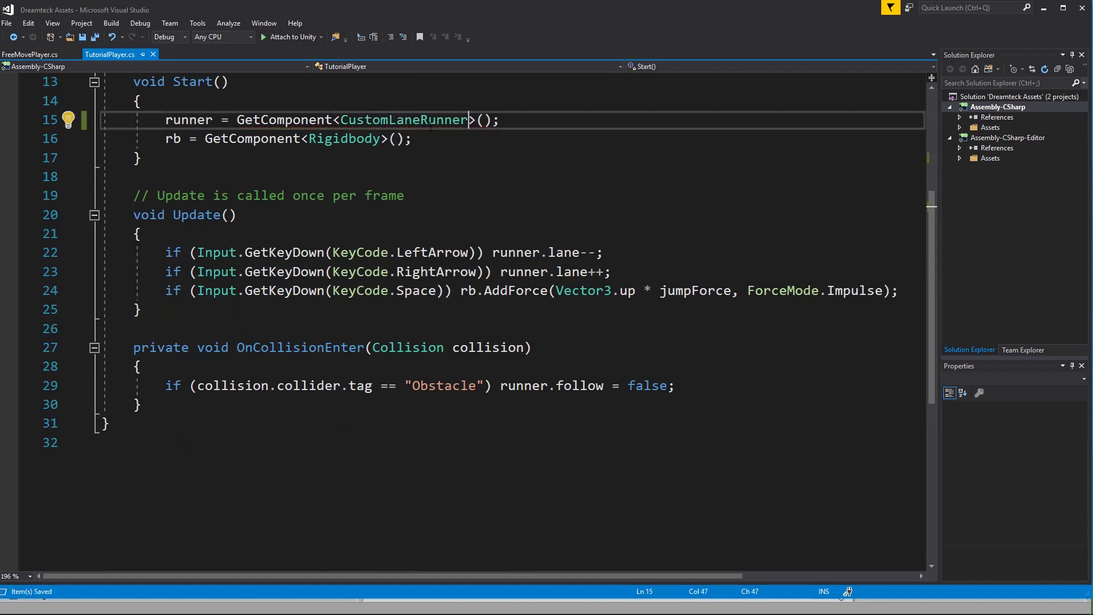
{"action": "key", "text": "ctrl+s"}
Return to Unity and delete the Terrain_1 segment from the scene.
{"action": "key", "text": "alt+Tab"}
{"action": "left_click", "coordinate": [456, 299]}
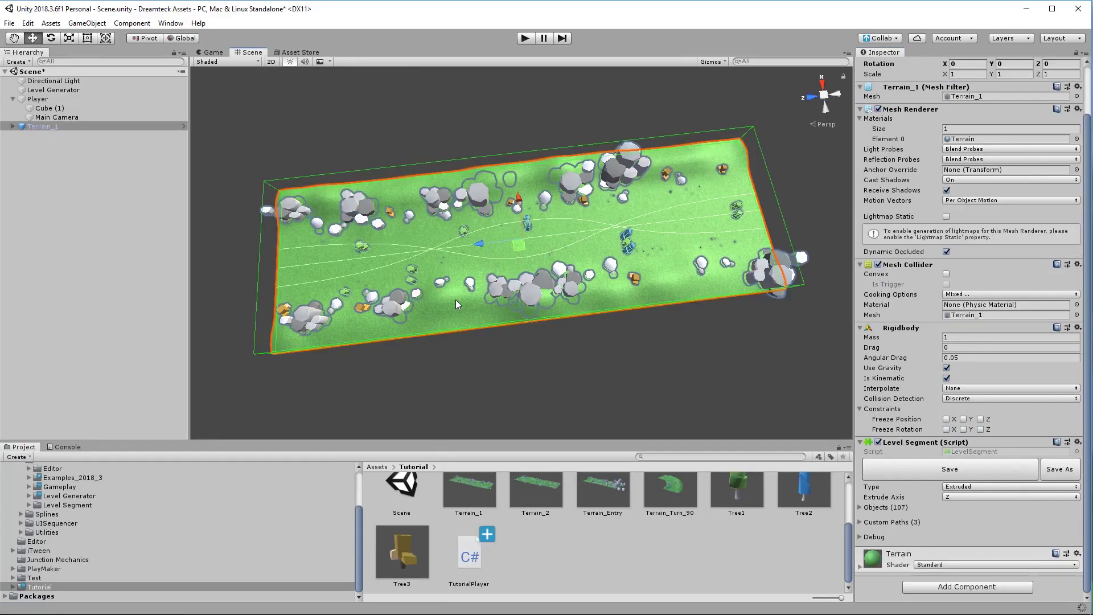
{"action": "middle_click_drag", "start_coordinate": [526, 338], "coordinate": [505, 358]}
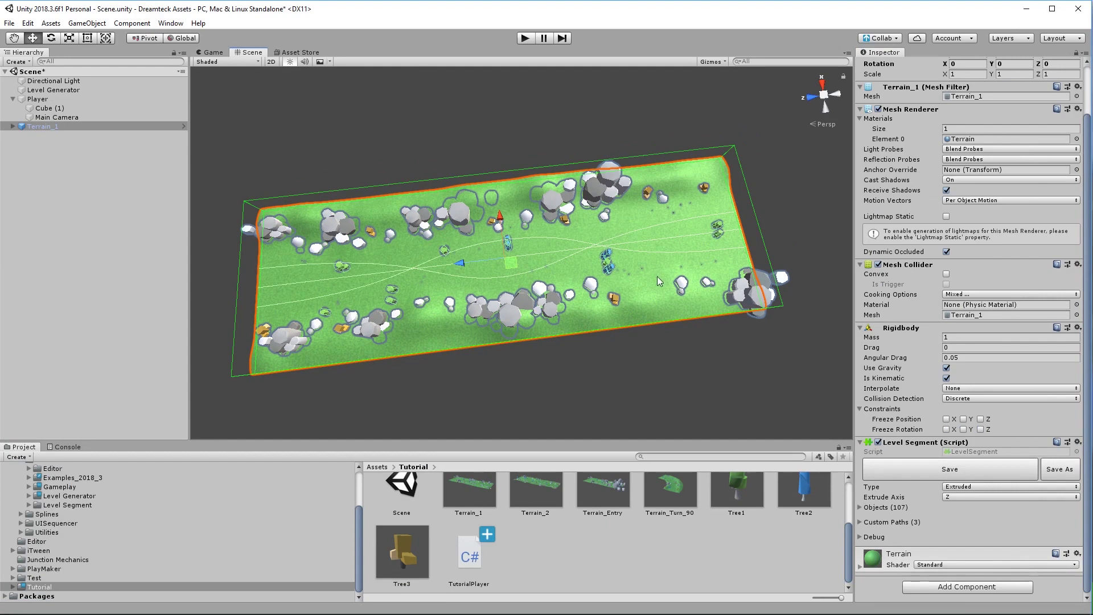
{"action": "key", "text": "Delete"}
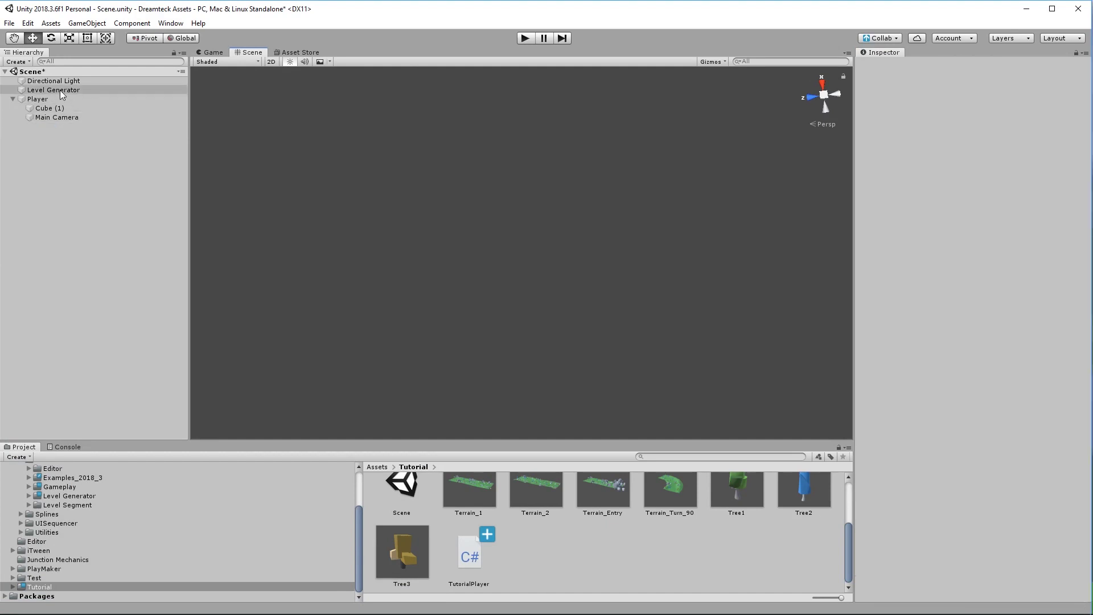
In the Level Generator's Level 1, disable the Terrain Entry sequence and remove Terrain 2 from the random sequence.
{"action": "left_click", "coordinate": [53, 89]}
{"action": "left_click", "coordinate": [887, 266]}
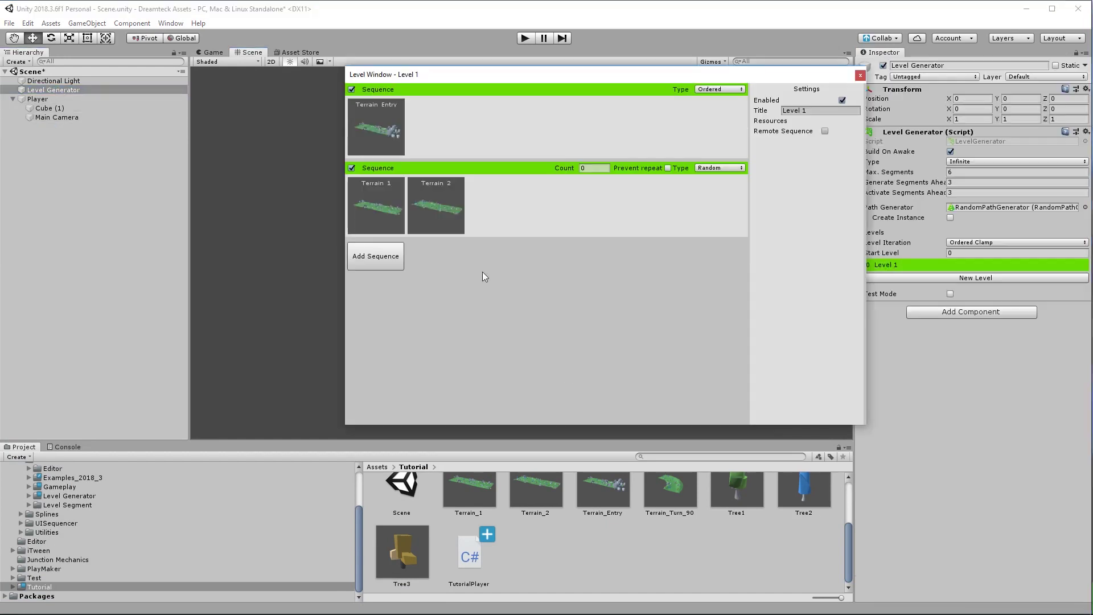
{"action": "right_click", "coordinate": [415, 188]}
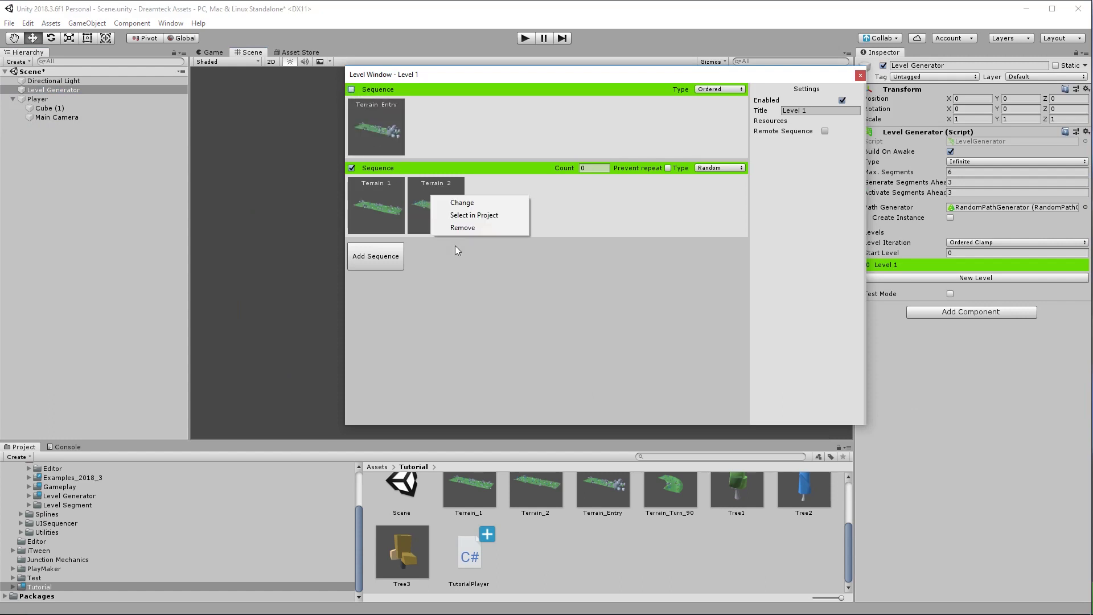
{"action": "left_click", "coordinate": [454, 227]}
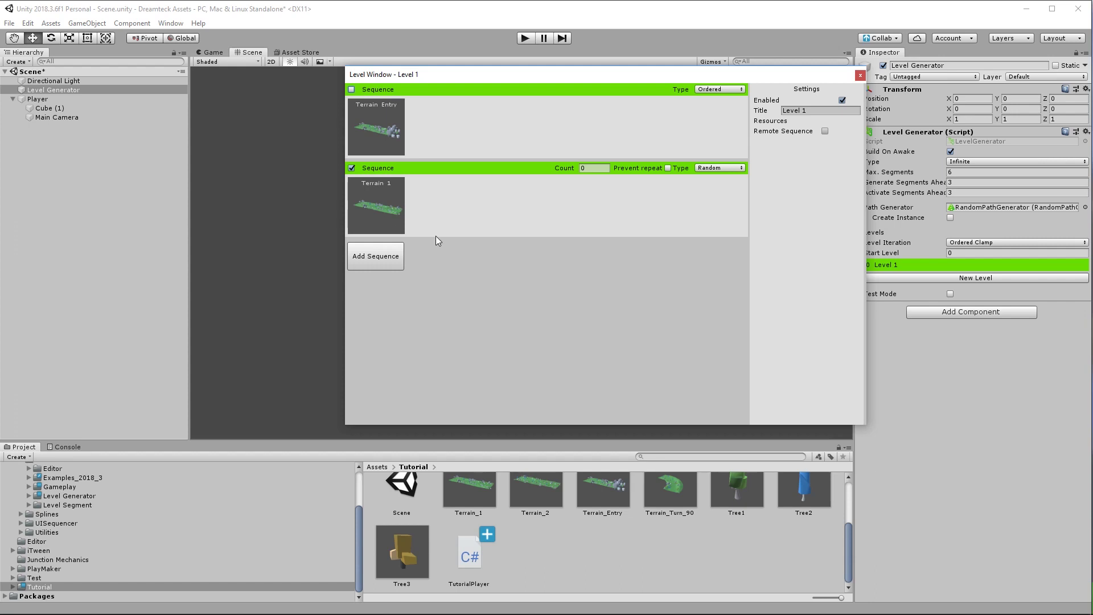
Configure the Player's Custom Lane Runner with follow speed 30, Fixed Update mode, Rigidbody physics and Percent start mode.
{"action": "left_click", "coordinate": [958, 465]}
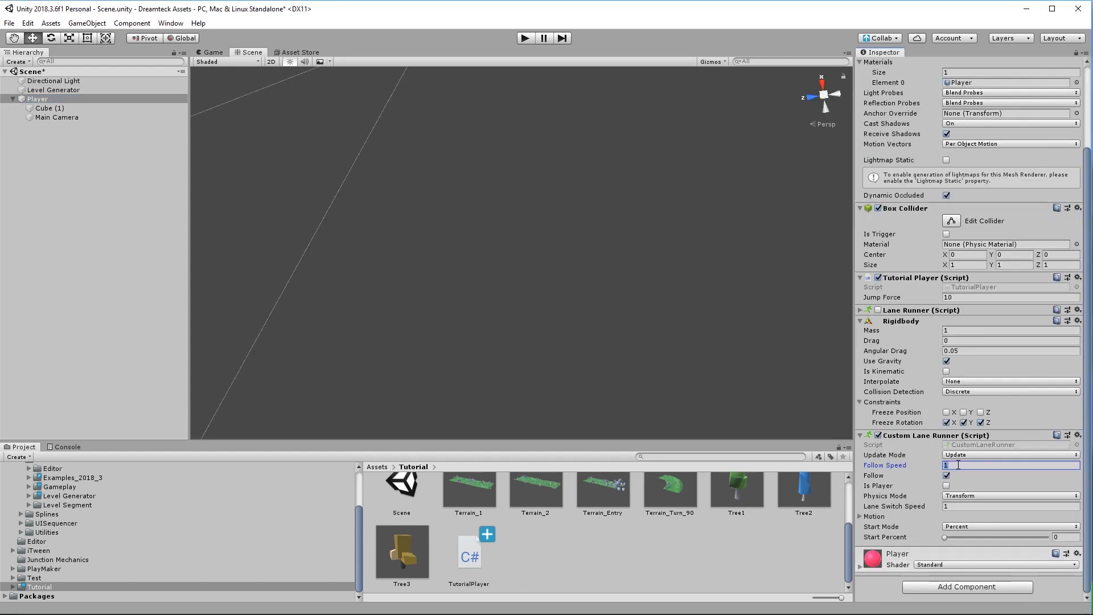
{"action": "left_click", "coordinate": [962, 454]}
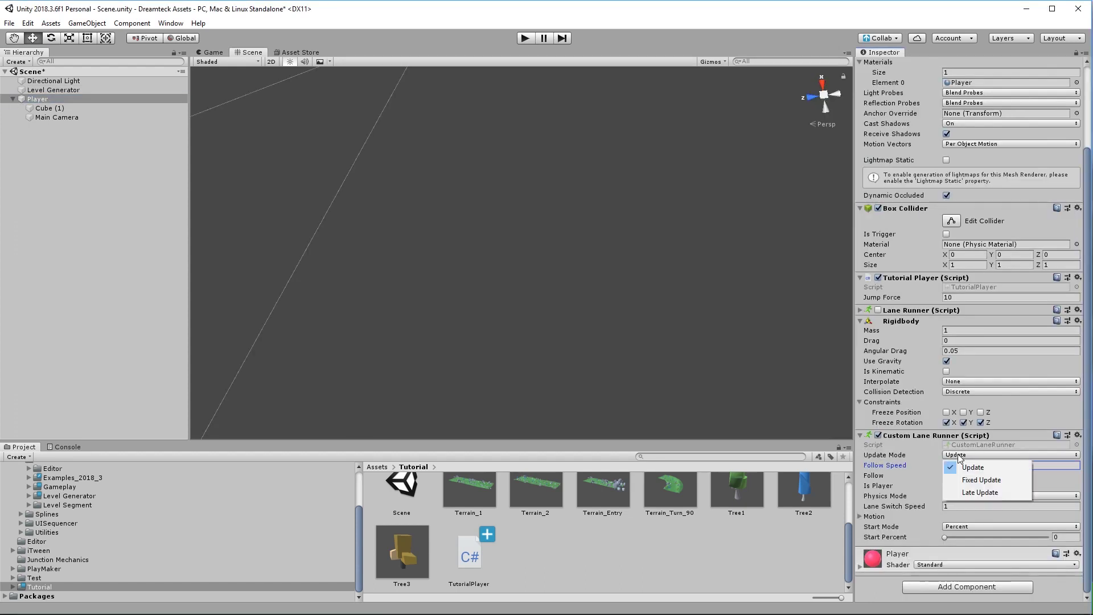
{"action": "left_click", "coordinate": [977, 479]}
{"action": "left_click", "coordinate": [973, 496]}
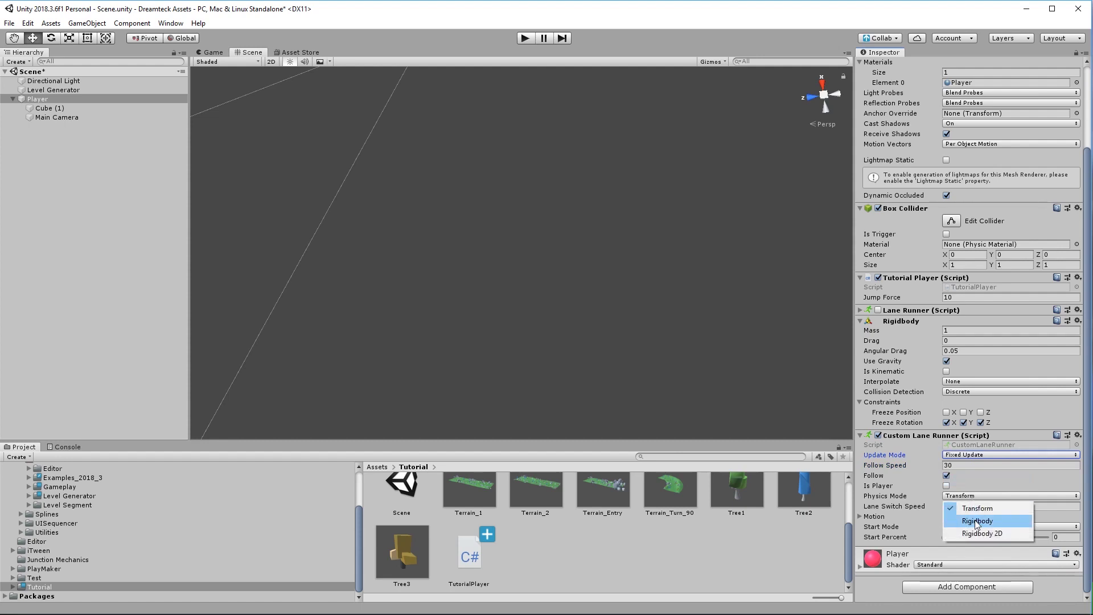
{"action": "left_click", "coordinate": [976, 520]}
{"action": "left_click", "coordinate": [974, 527]}
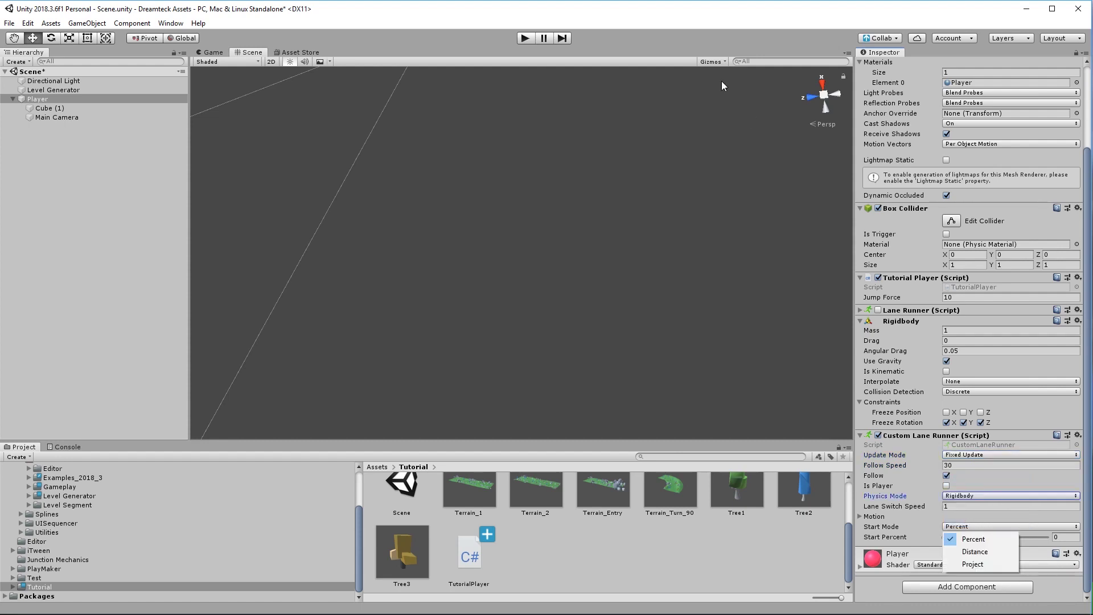
{"action": "left_click", "coordinate": [974, 539]}
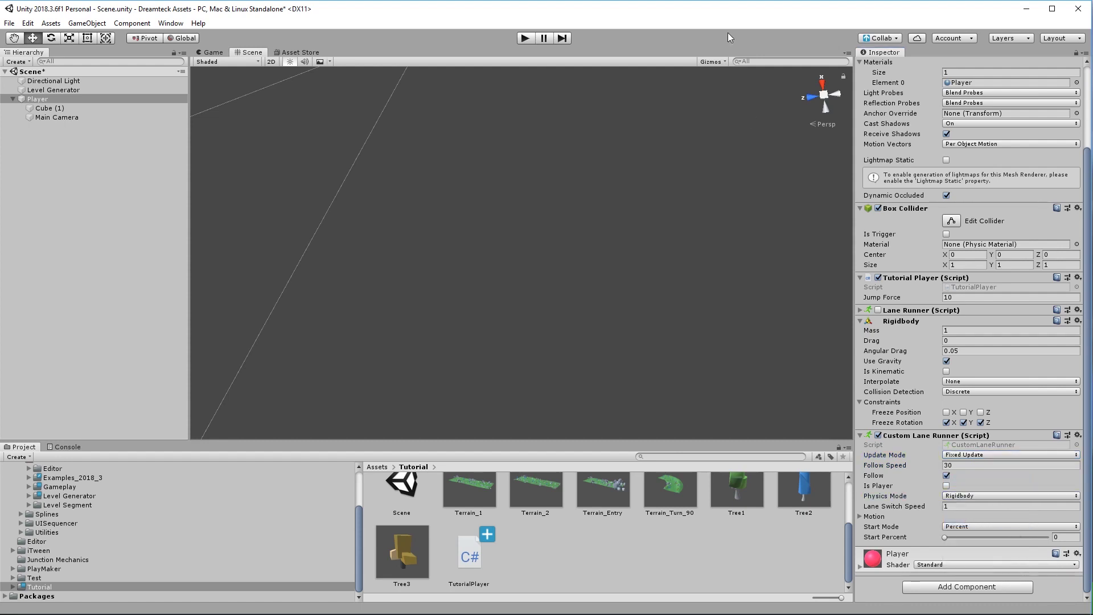
Open the Player's Lane Switch Speed value, run the level to test the Custom Lane Runner, and stop play mode.
{"action": "left_click", "coordinate": [962, 507]}
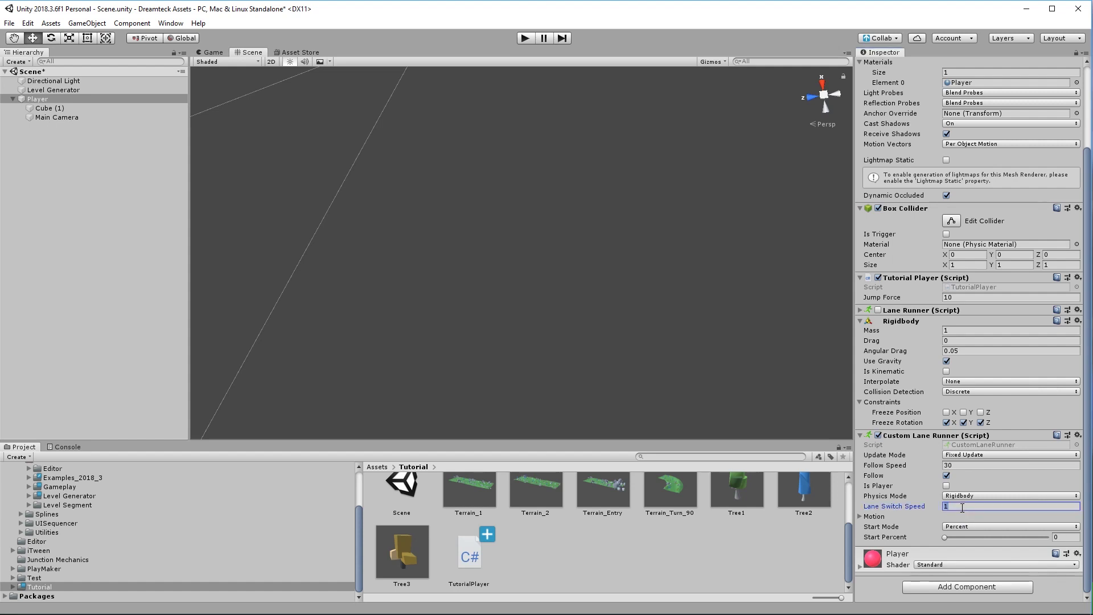
{"action": "left_click", "coordinate": [525, 38]}
{"action": "key", "text": "ctrl+p"}
Disable the Box Collider on the Tree1 and Tree2 prefabs and return to the main scene.
{"action": "left_click", "coordinate": [740, 535]}
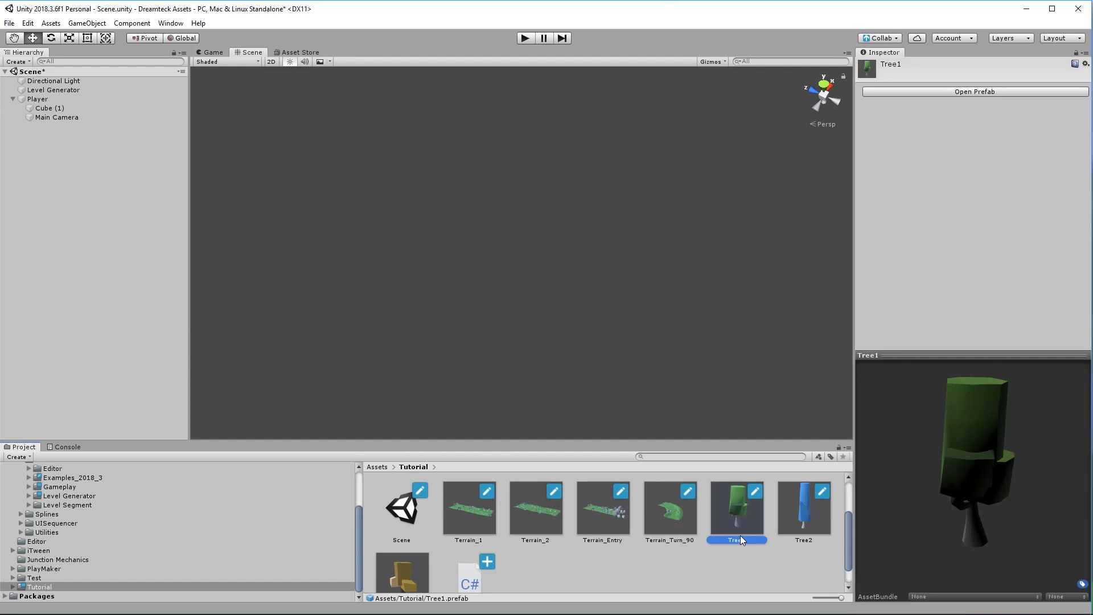
{"action": "double_click", "coordinate": [729, 518]}
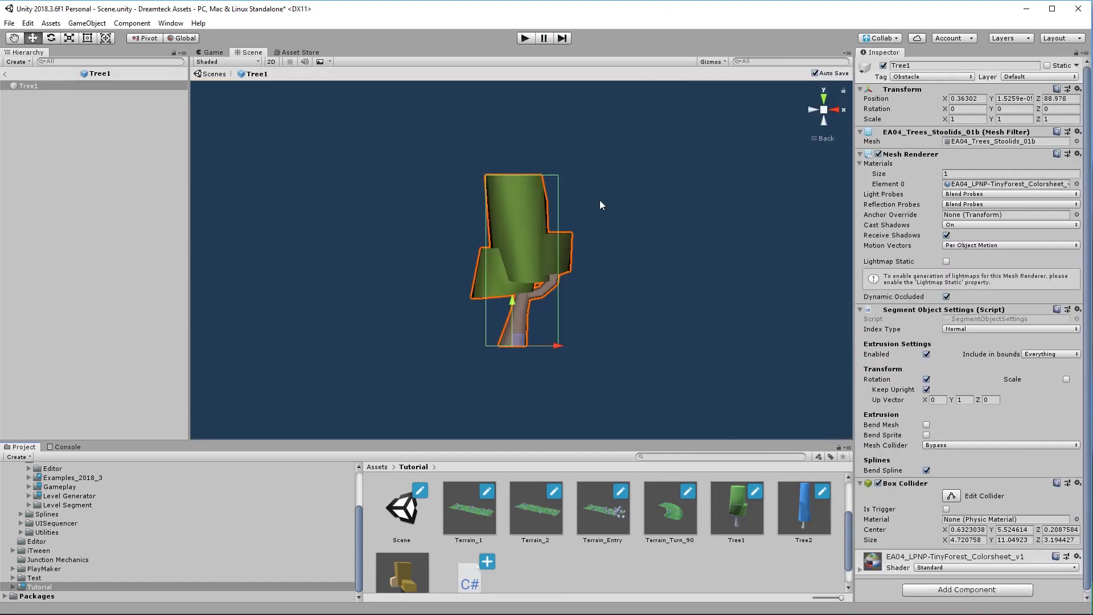
{"action": "left_click", "coordinate": [878, 483]}
{"action": "left_click", "coordinate": [214, 74]}
{"action": "double_click", "coordinate": [789, 517]}
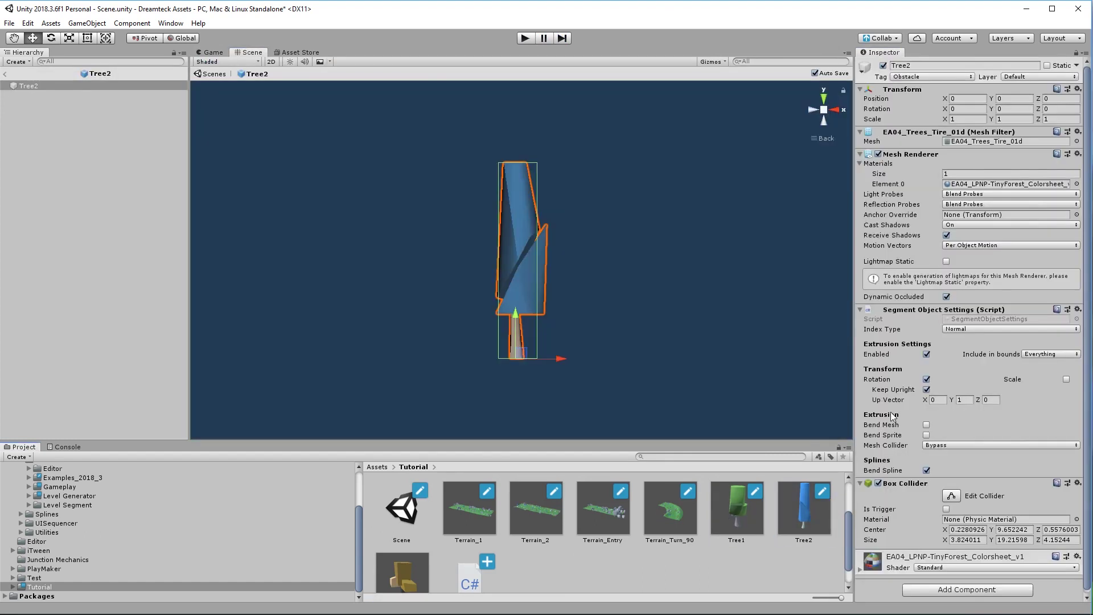
{"action": "left_click", "coordinate": [879, 483]}
{"action": "left_click", "coordinate": [213, 74]}
Play-test how the Player follows the lanes on the generated Terrain_1 segments and stop play mode.
{"action": "left_click", "coordinate": [525, 39]}
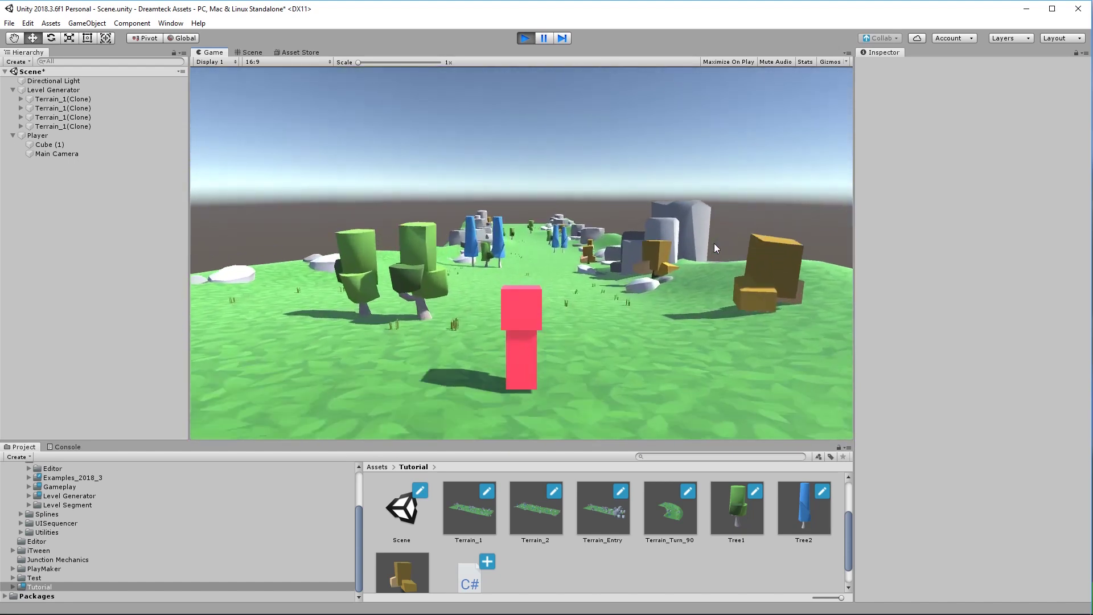
{"action": "key", "text": "ctrl+p"}
Place the Terrain_1 prefab in the scene as a segment for inspecting its custom lane paths.
{"action": "scroll", "coordinate": [588, 334], "scroll_direction": "down", "scroll_amount": 1}
{"action": "scroll", "coordinate": [588, 334], "scroll_direction": "up", "scroll_amount": 5}
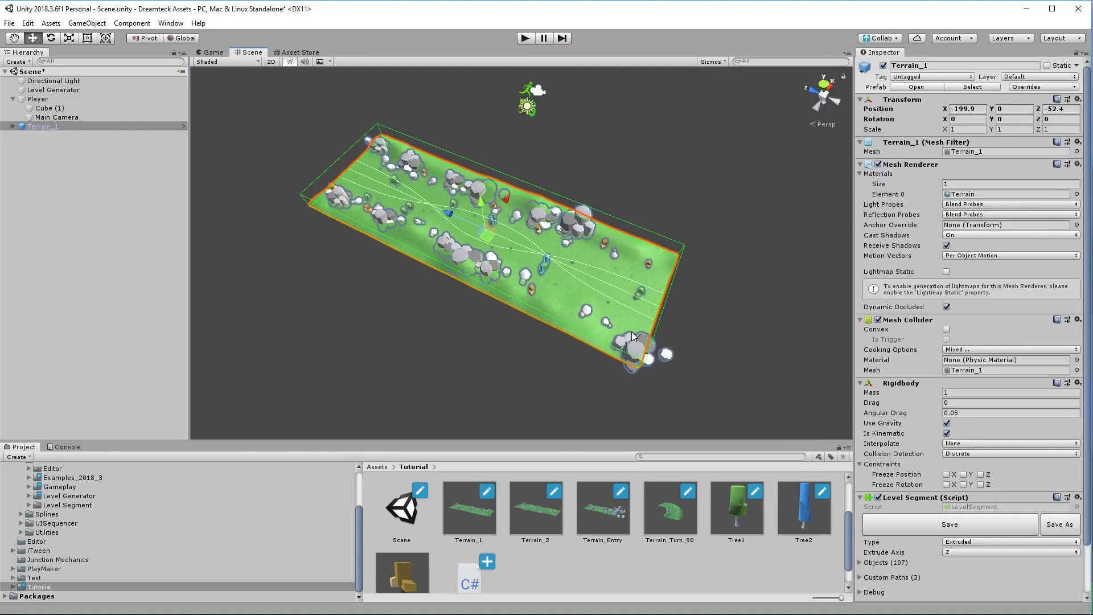